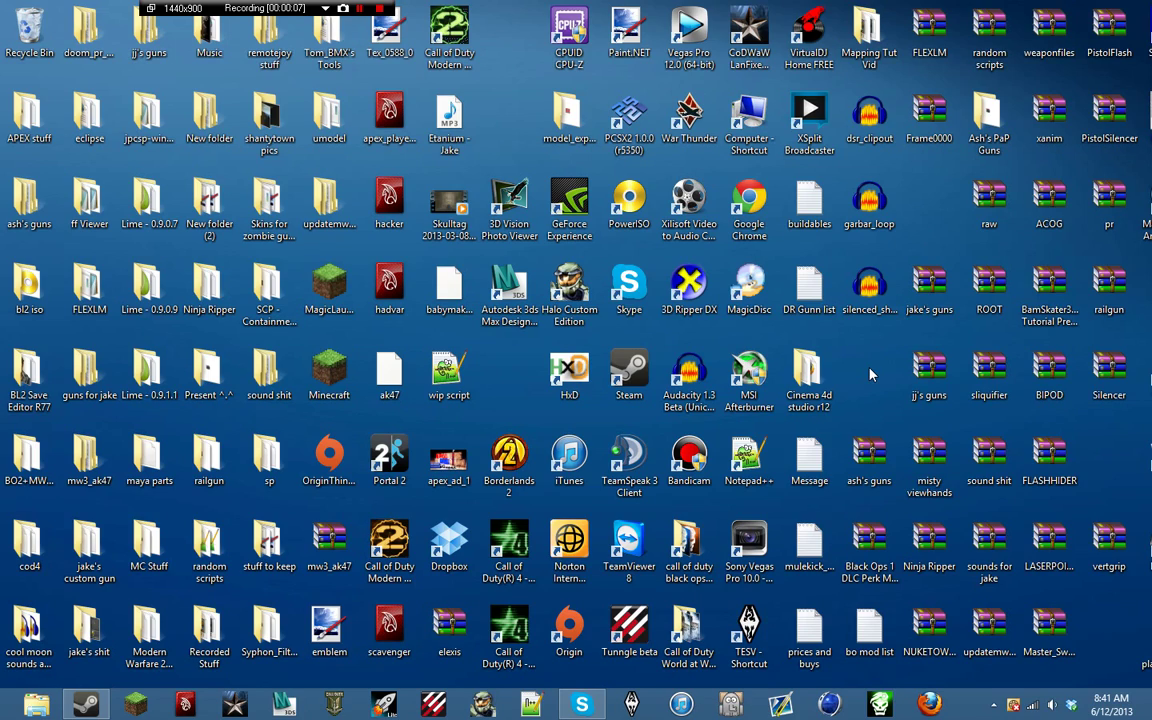
Step: Open the cod4 folder from the desktop, dock its window to half the screen, and start Maya
{"action": "double_click", "coordinate": [22, 568]}
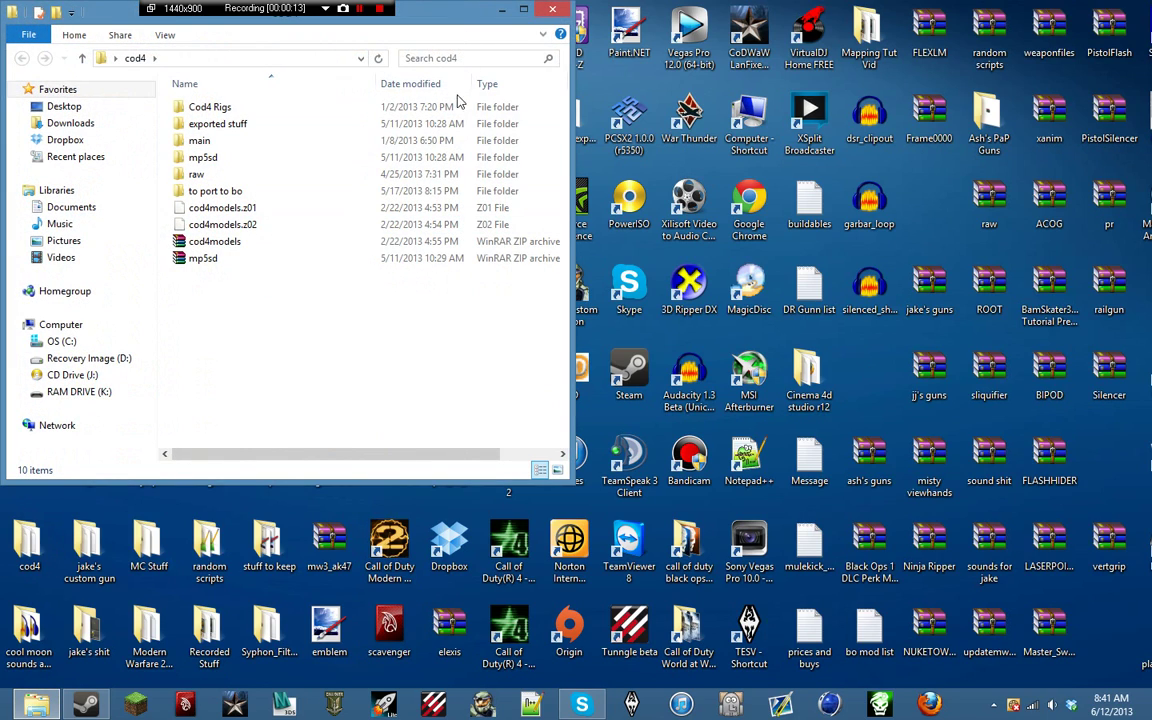
{"action": "left_click_drag", "start_coordinate": [440, 18], "coordinate": [441, 68]}
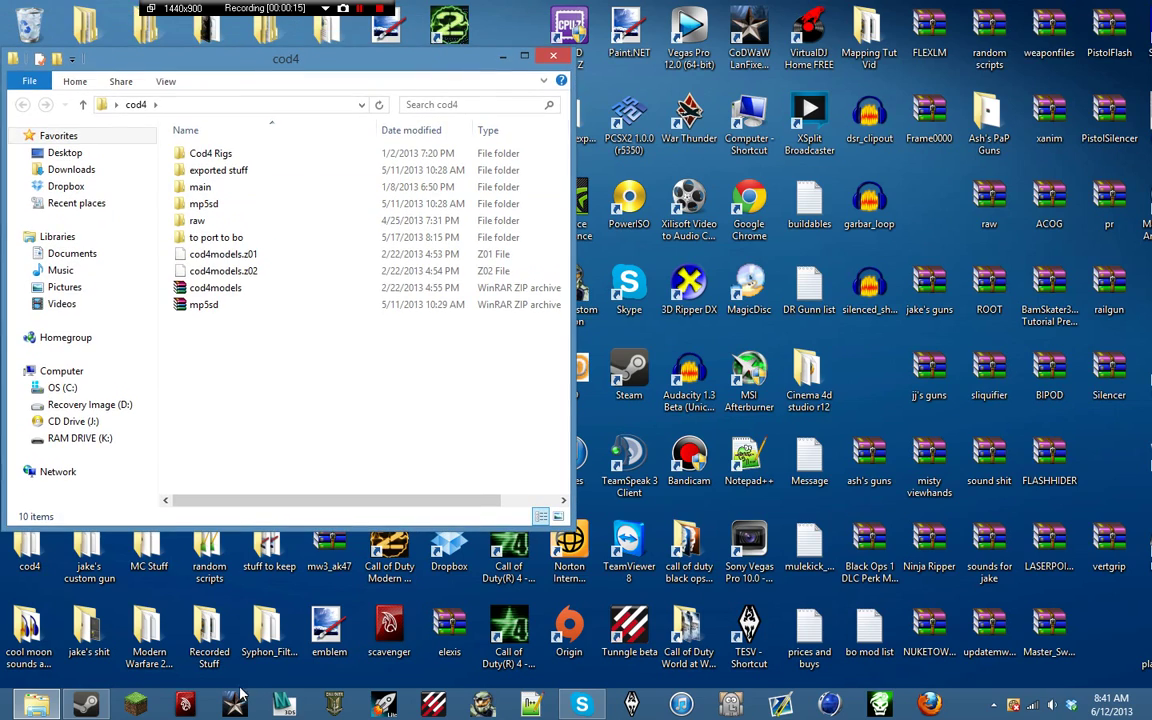
{"action": "left_click", "coordinate": [182, 706]}
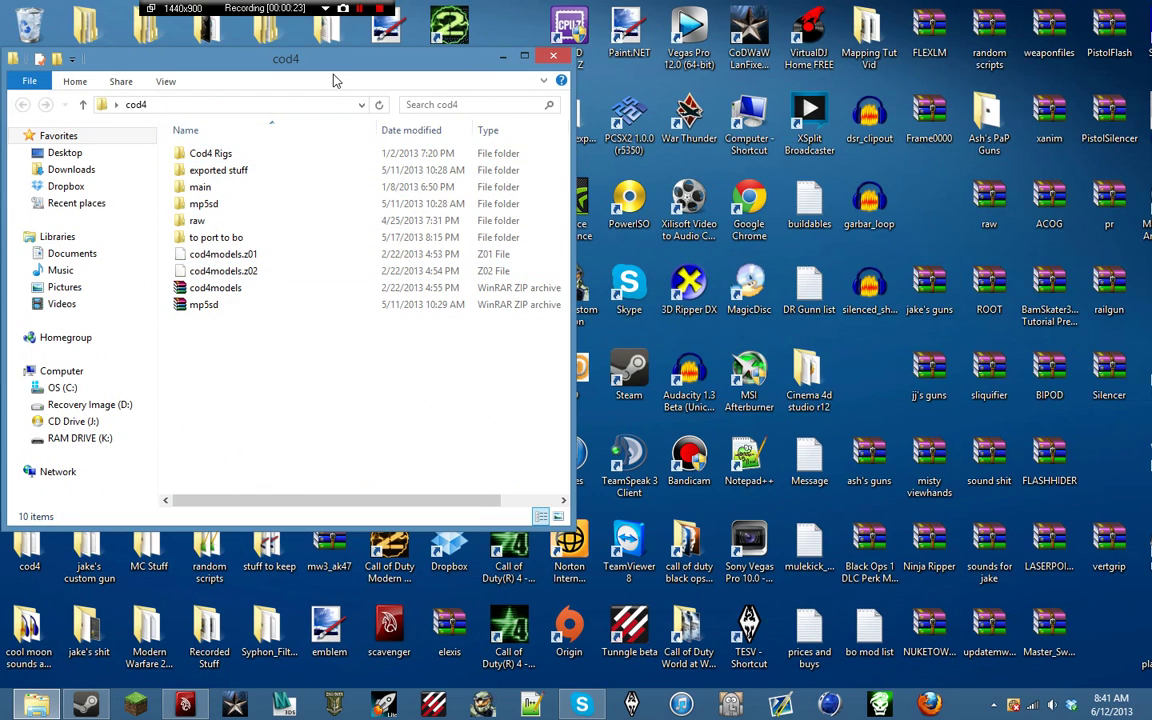
{"action": "left_click_drag", "start_coordinate": [340, 57], "coordinate": [1151, 60]}
Step: Look through Cod4 Rigs down to the m16 files in animation_src\viewmodel, and minimize the folder window
{"action": "left_click", "coordinate": [790, 107]}
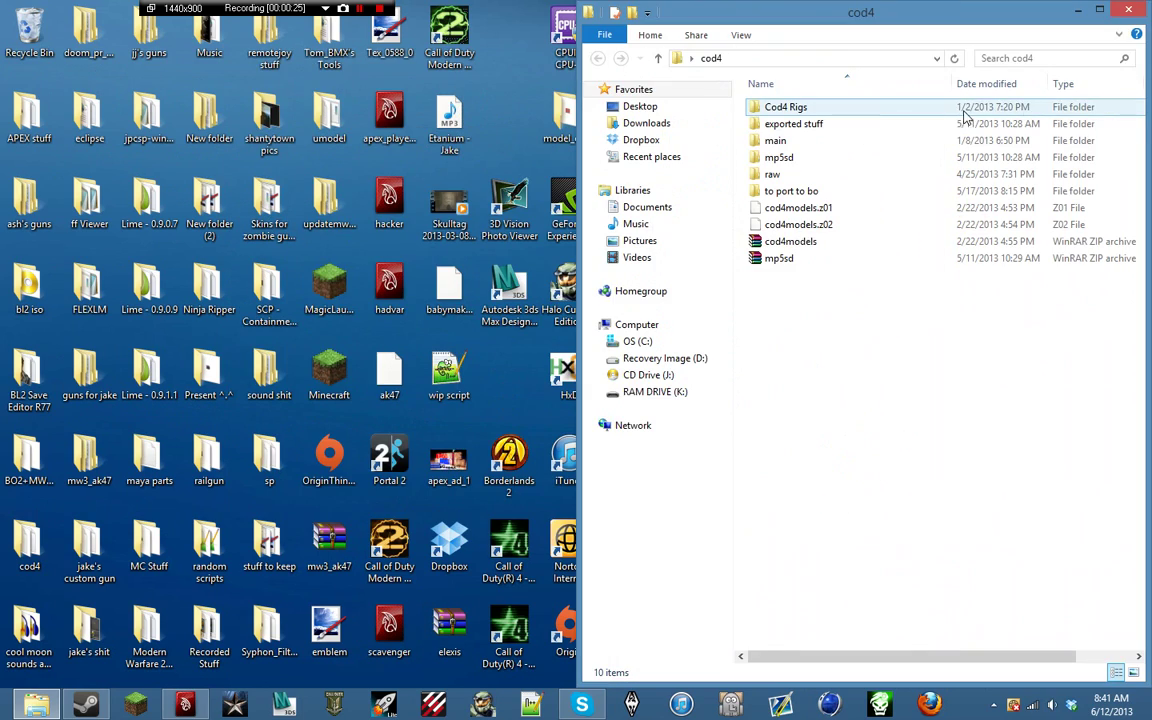
{"action": "double_click", "coordinate": [835, 112]}
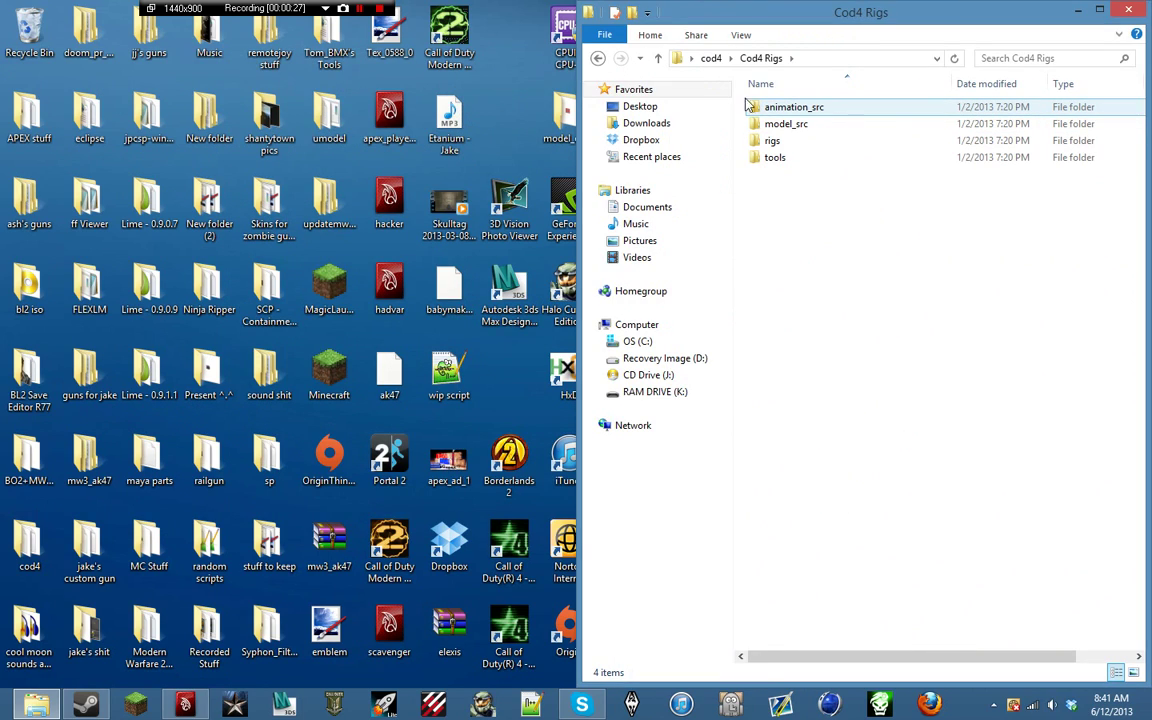
{"action": "left_click", "coordinate": [712, 59]}
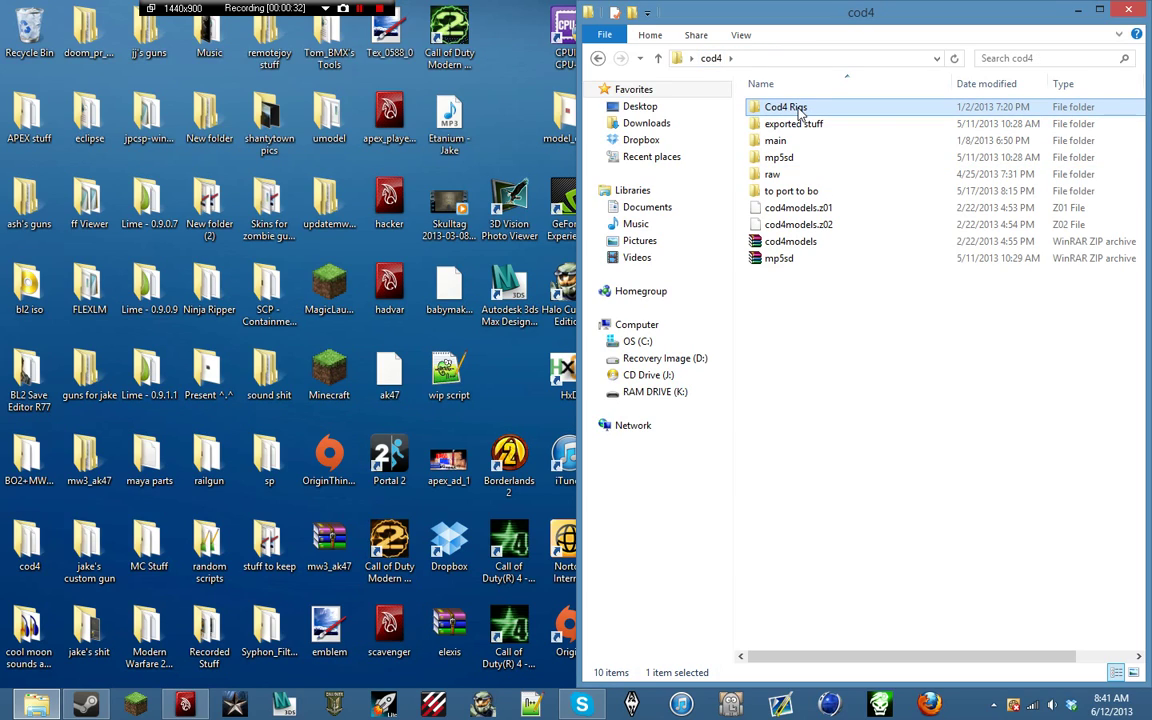
{"action": "double_click", "coordinate": [862, 107]}
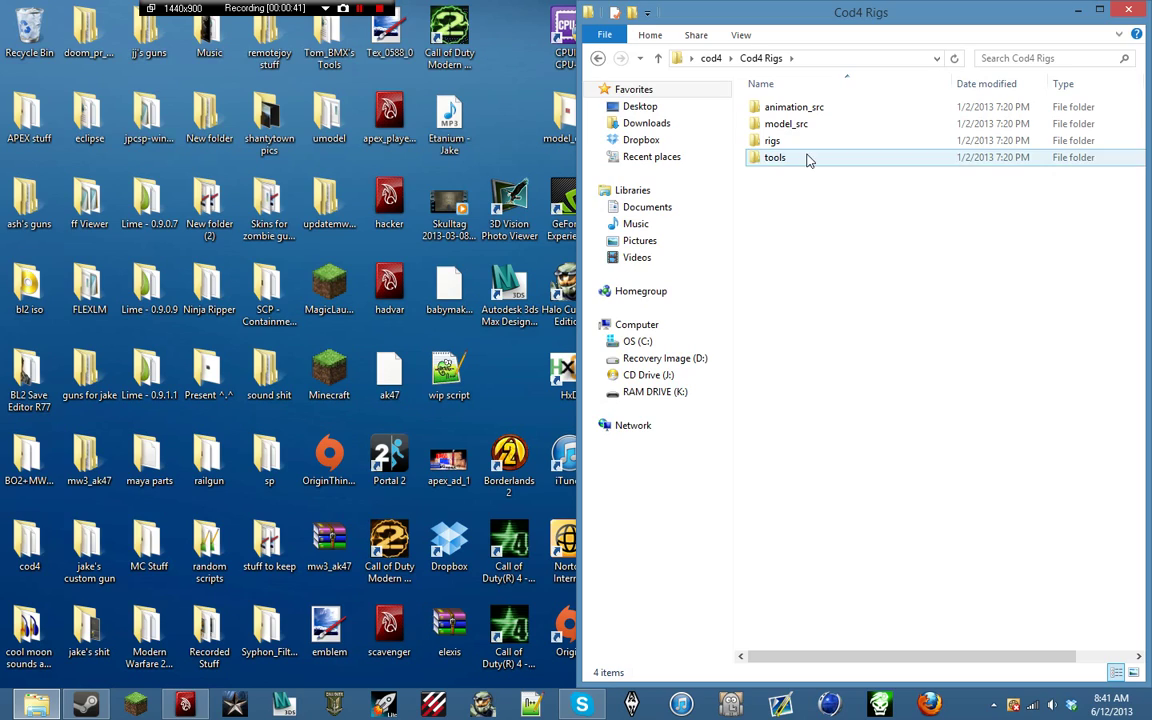
{"action": "left_click_drag", "start_coordinate": [826, 221], "coordinate": [822, 123]}
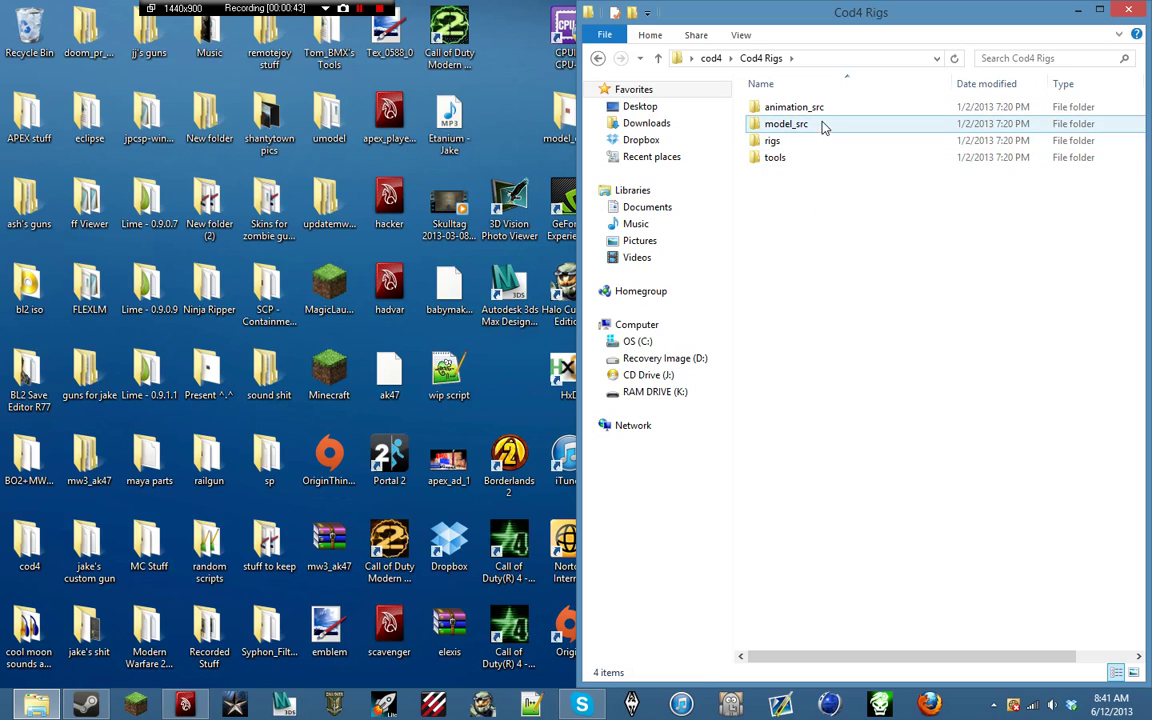
{"action": "double_click", "coordinate": [826, 108]}
{"action": "double_click", "coordinate": [836, 128]}
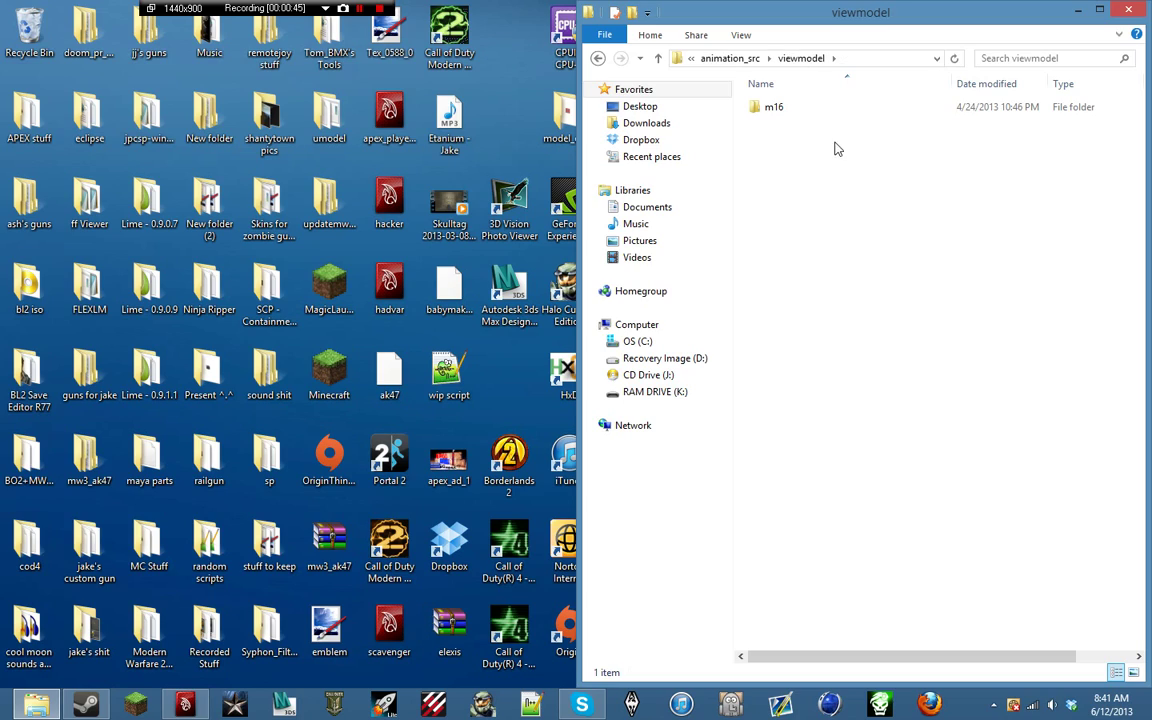
{"action": "double_click", "coordinate": [836, 108]}
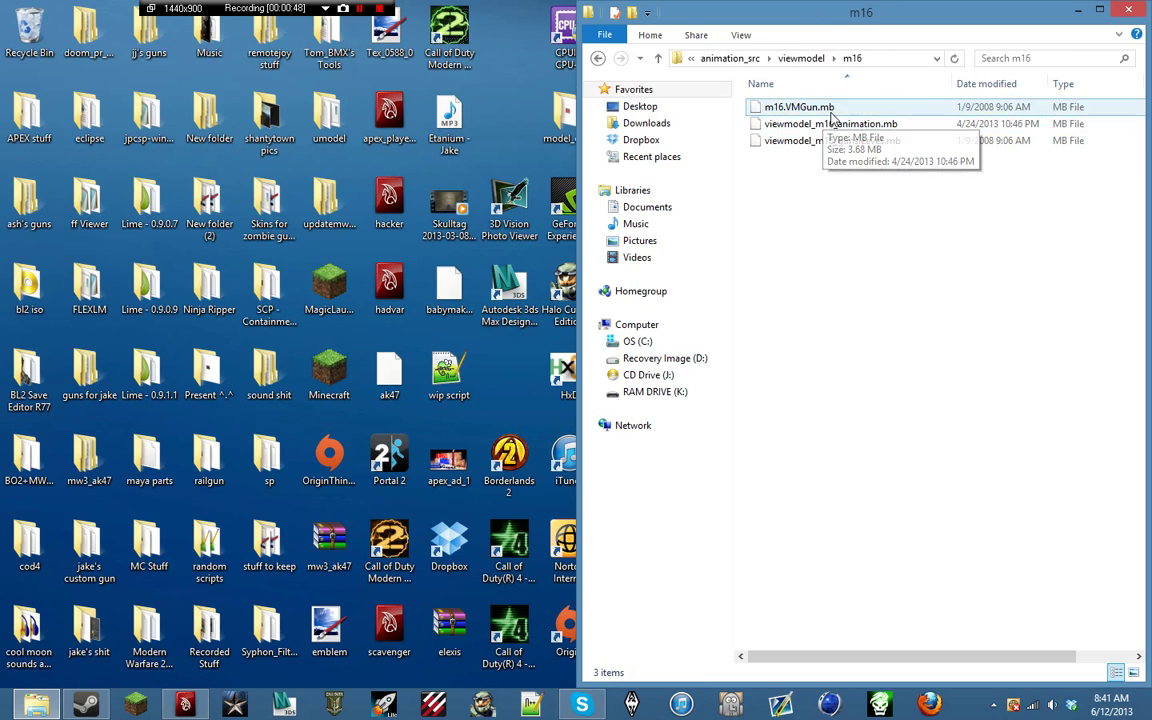
{"action": "left_click", "coordinate": [1083, 10]}
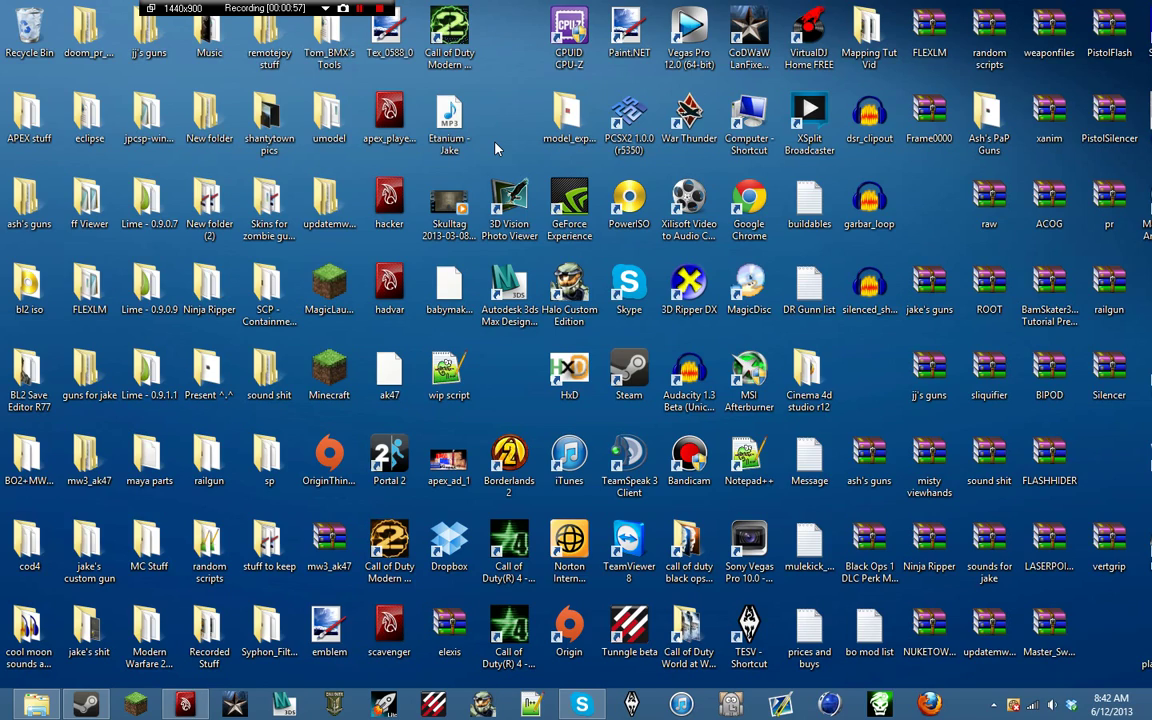
Step: Open the Lime - 0.9.3.0 folder inside Tom_BMX's Tools in a window docked to half the screen
{"action": "double_click", "coordinate": [332, 73]}
{"action": "left_click_drag", "start_coordinate": [330, 60], "coordinate": [1151, 206]}
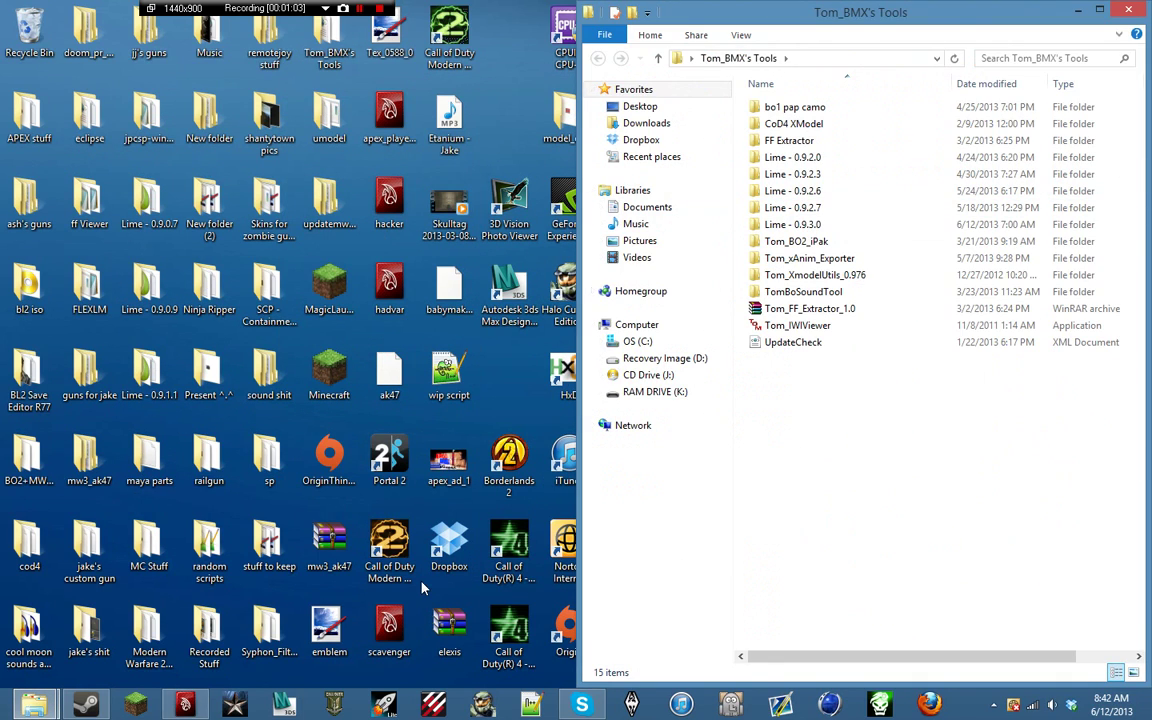
{"action": "left_click", "coordinate": [385, 540]}
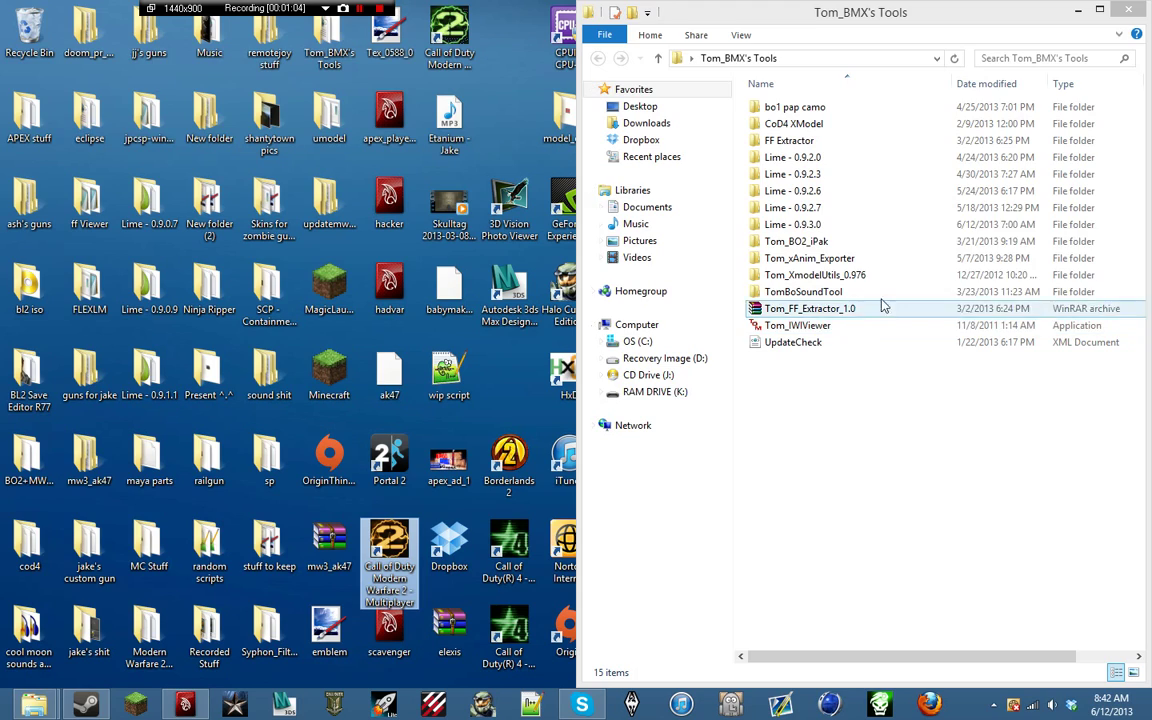
{"action": "double_click", "coordinate": [836, 224]}
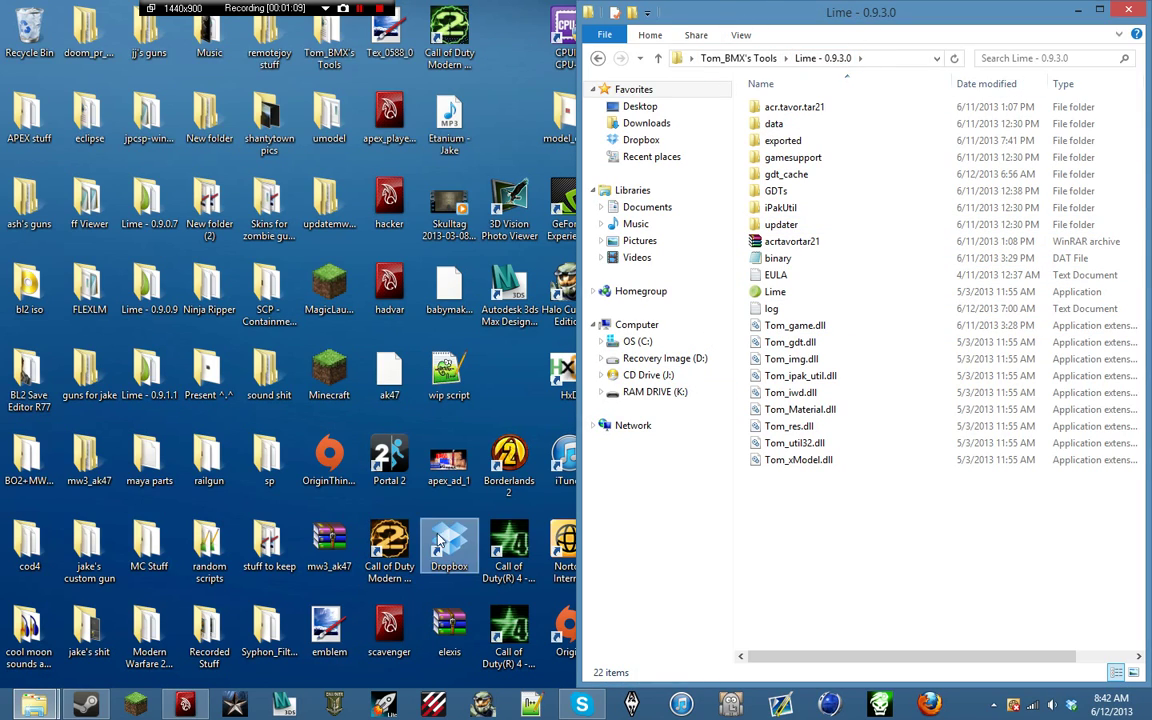
Step: Launch Modern Warfare 2 Multiplayer and the Lime application, declining Lime's update
{"action": "double_click", "coordinate": [389, 545]}
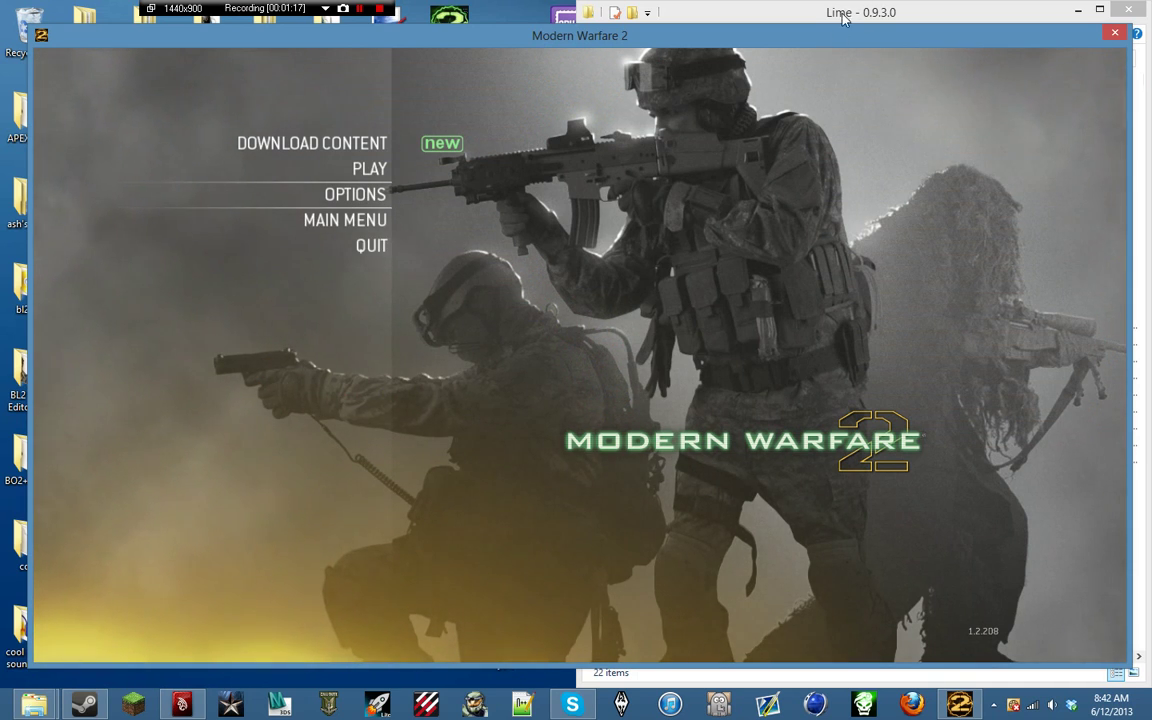
{"action": "key", "text": "alt+Tab"}
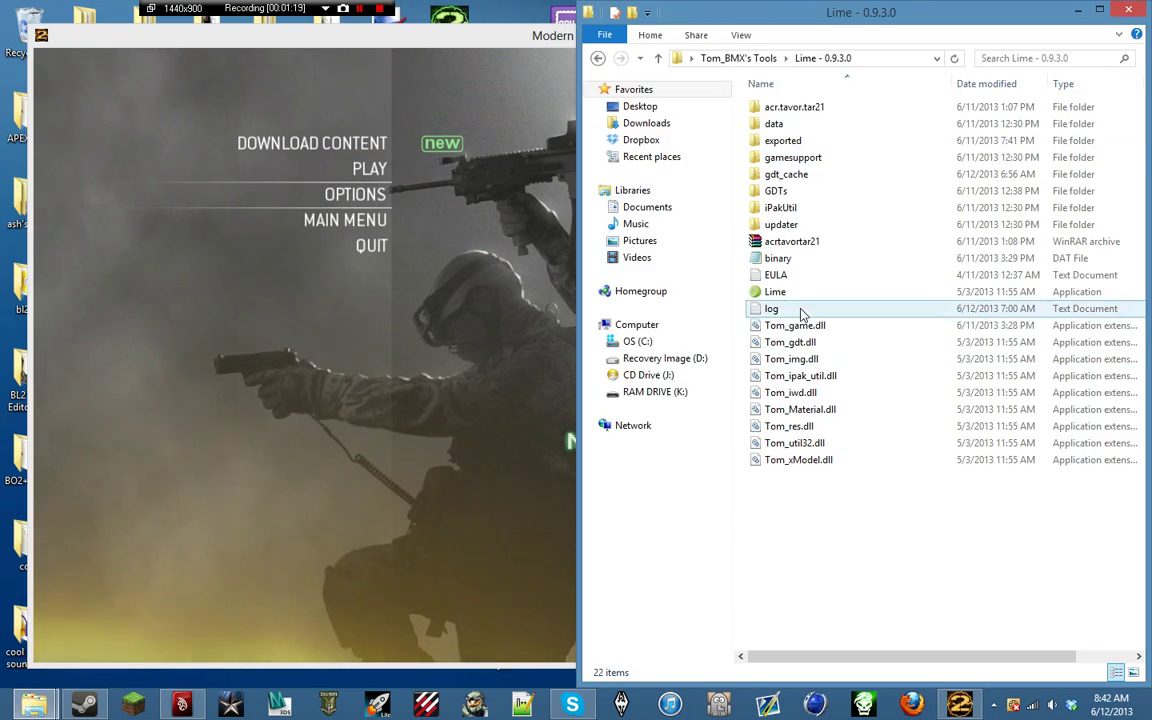
{"action": "left_click", "coordinate": [795, 293]}
{"action": "double_click", "coordinate": [797, 298]}
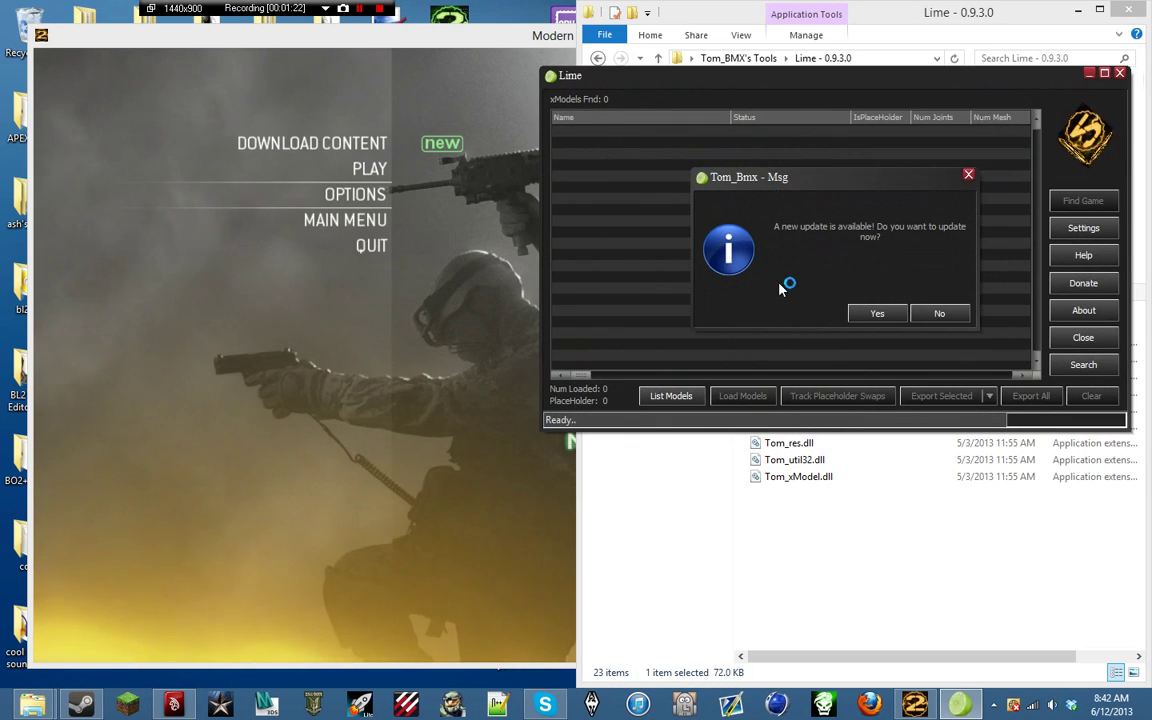
{"action": "left_click", "coordinate": [943, 315]}
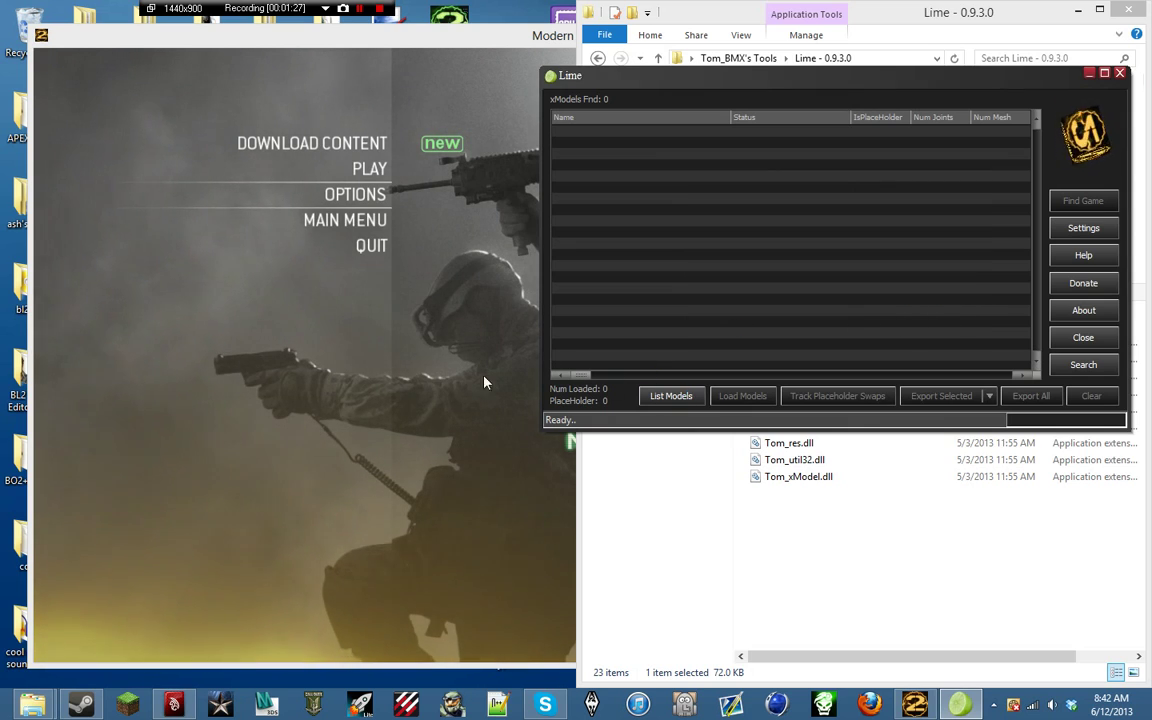
Step: Return to Lime from the game window, and list and load the running game's models
{"action": "left_click", "coordinate": [420, 416]}
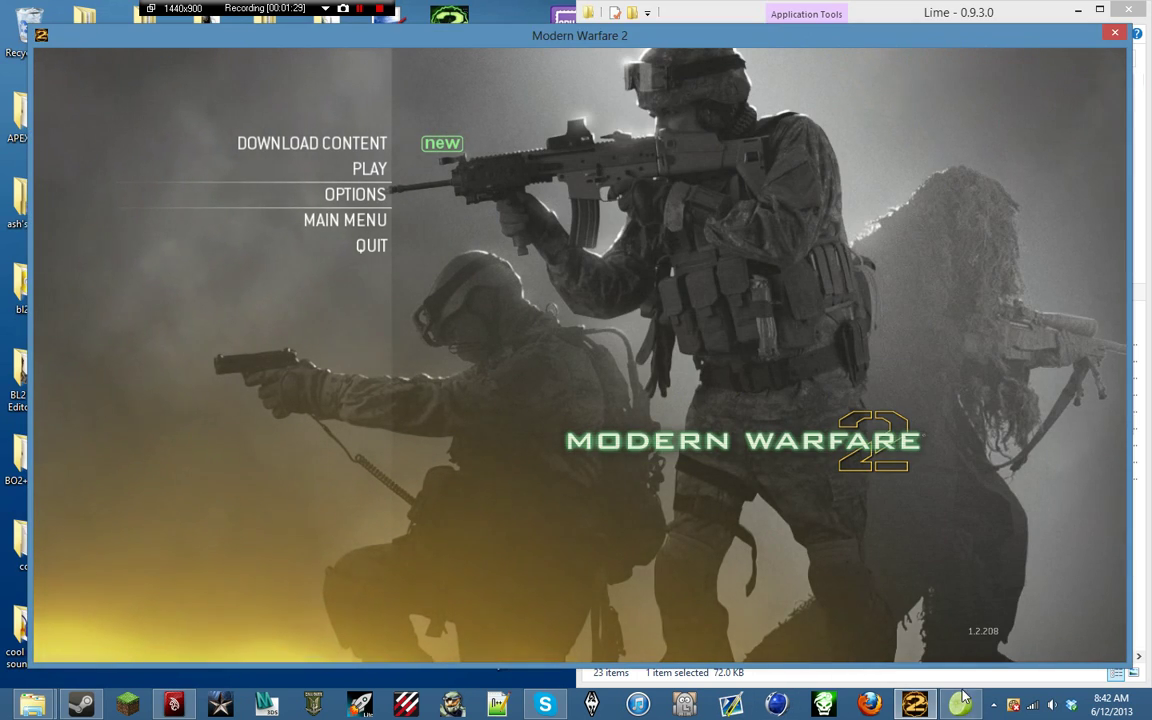
{"action": "left_click", "coordinate": [962, 705]}
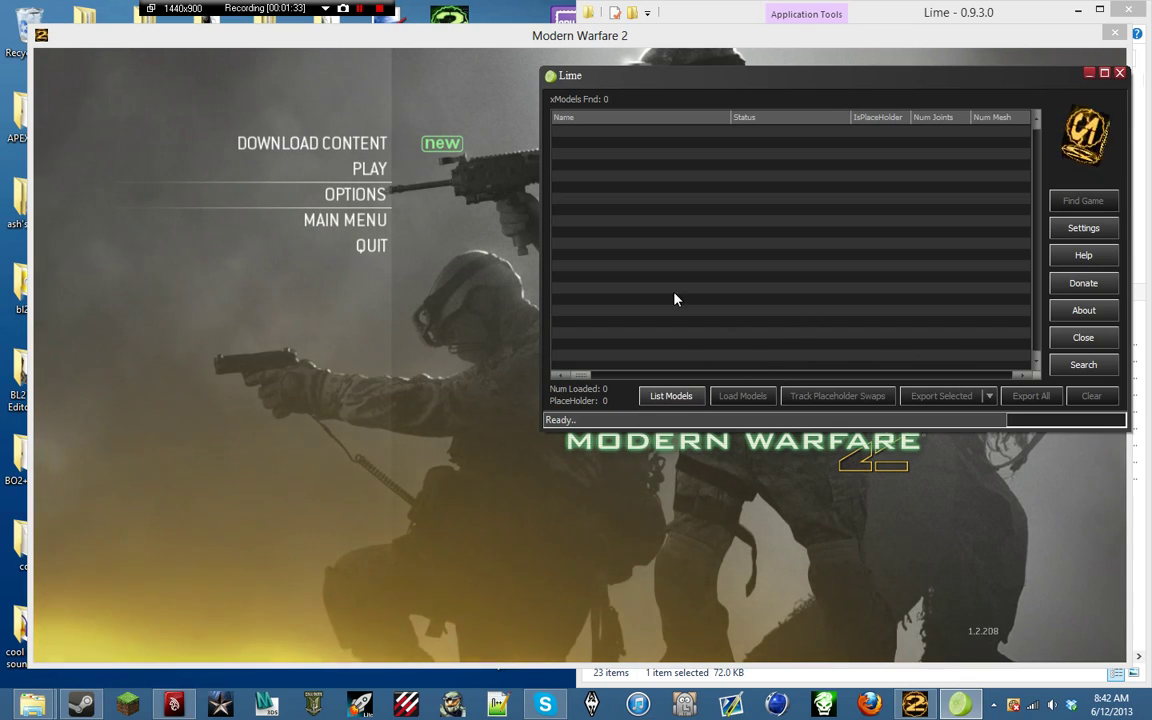
{"action": "left_click", "coordinate": [670, 396]}
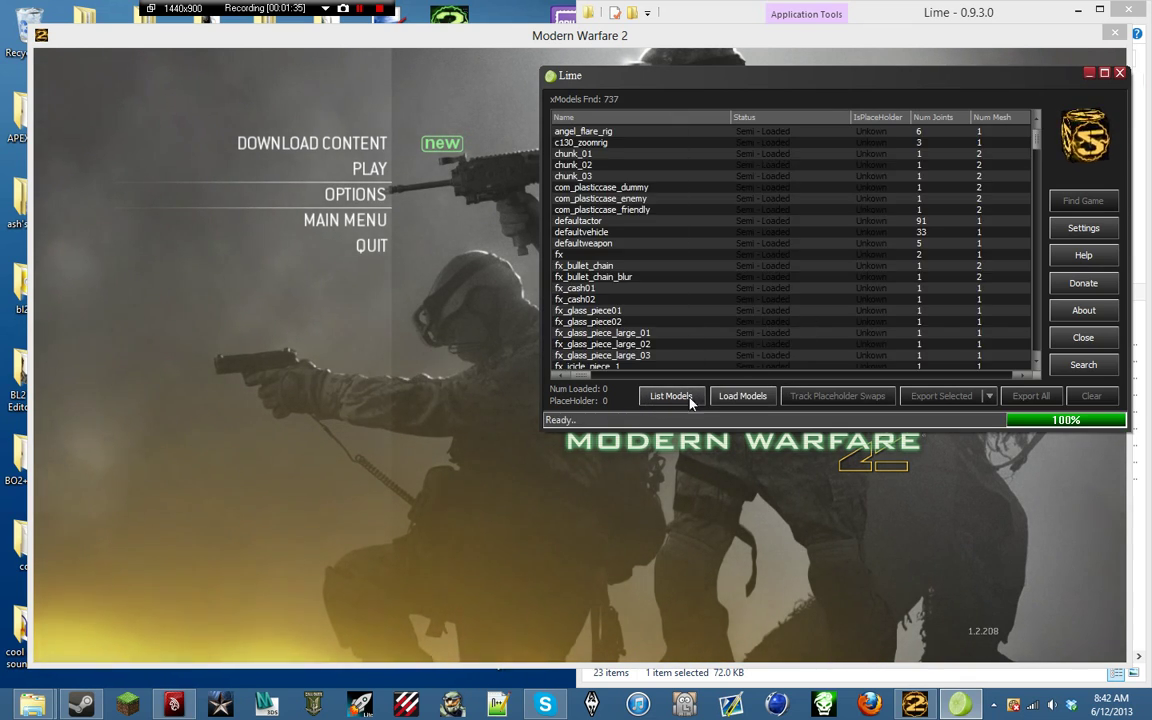
{"action": "left_click", "coordinate": [745, 396]}
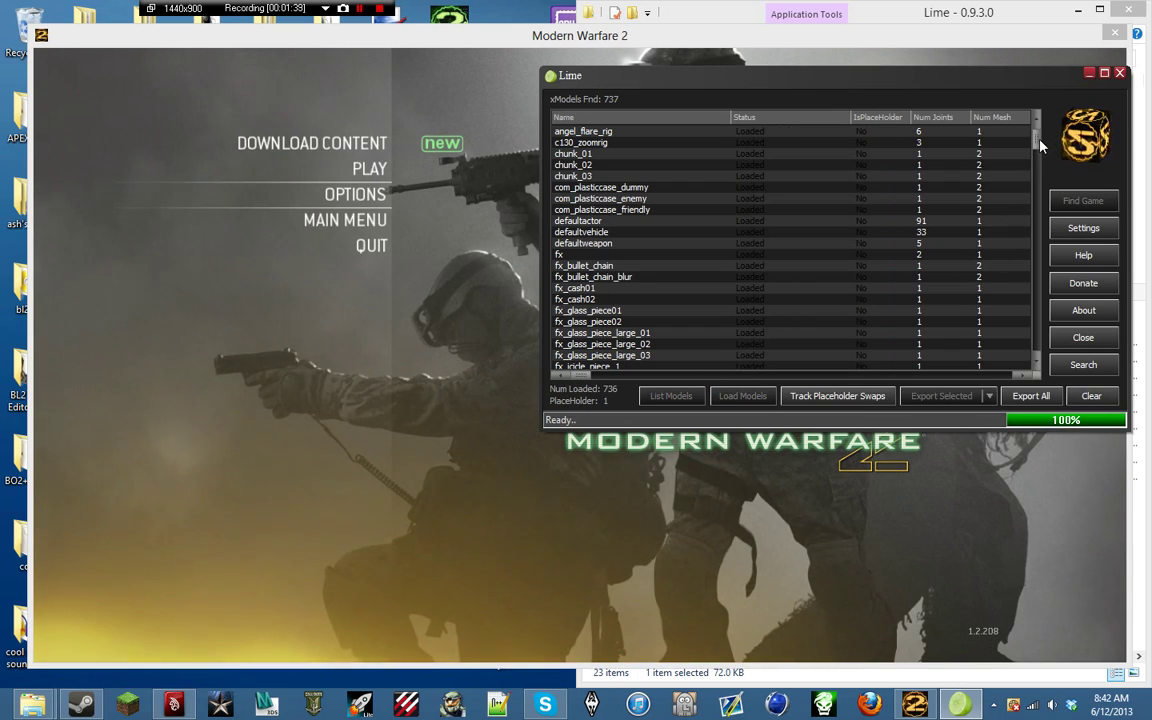
Step: Look through the loaded viewmodel entries from viewmodel_f2000 up to viewmodel_cheytac
{"action": "left_click_drag", "start_coordinate": [1038, 138], "coordinate": [1037, 184]}
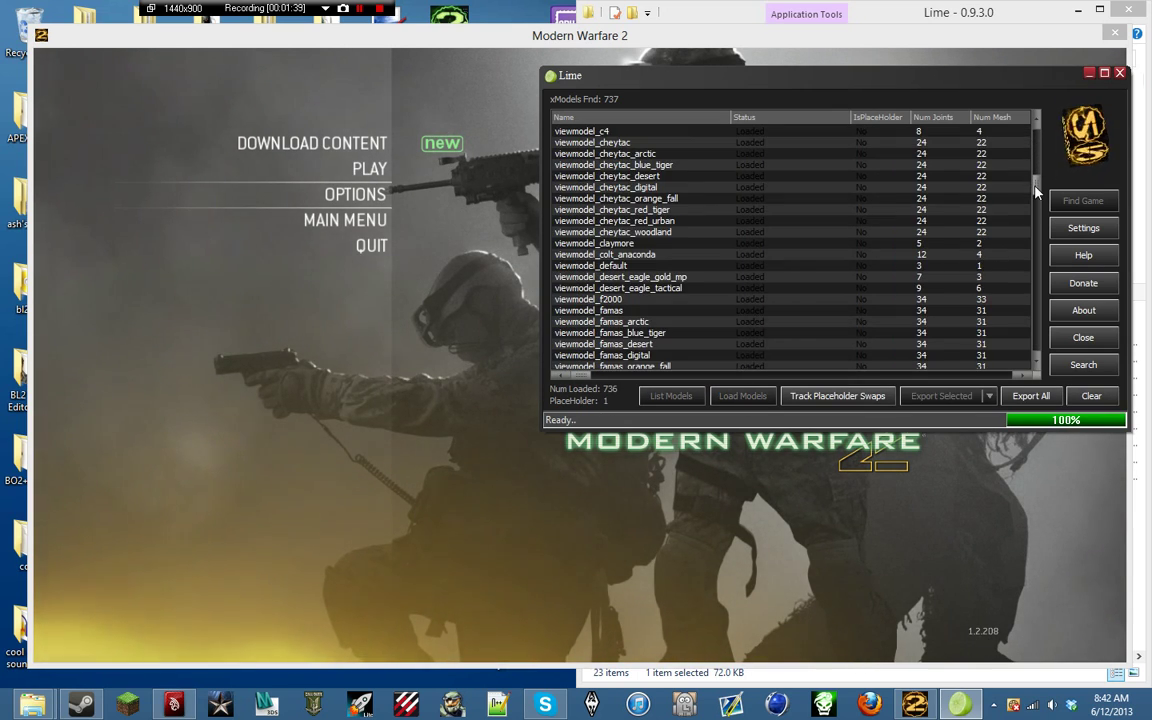
{"action": "left_click", "coordinate": [652, 300]}
{"action": "key", "text": "Up"}
{"action": "key", "text": "Up"}
{"action": "key", "text": "Up"}
{"action": "key", "text": "Up"}
{"action": "key", "text": "Up"}
{"action": "key", "text": "Up"}
{"action": "key", "text": "Up"}
{"action": "key", "text": "Up"}
{"action": "key", "text": "Up"}
{"action": "key", "text": "Up"}
{"action": "key", "text": "Up"}
{"action": "key", "text": "Up"}
{"action": "key", "text": "Up"}
{"action": "key", "text": "Up"}
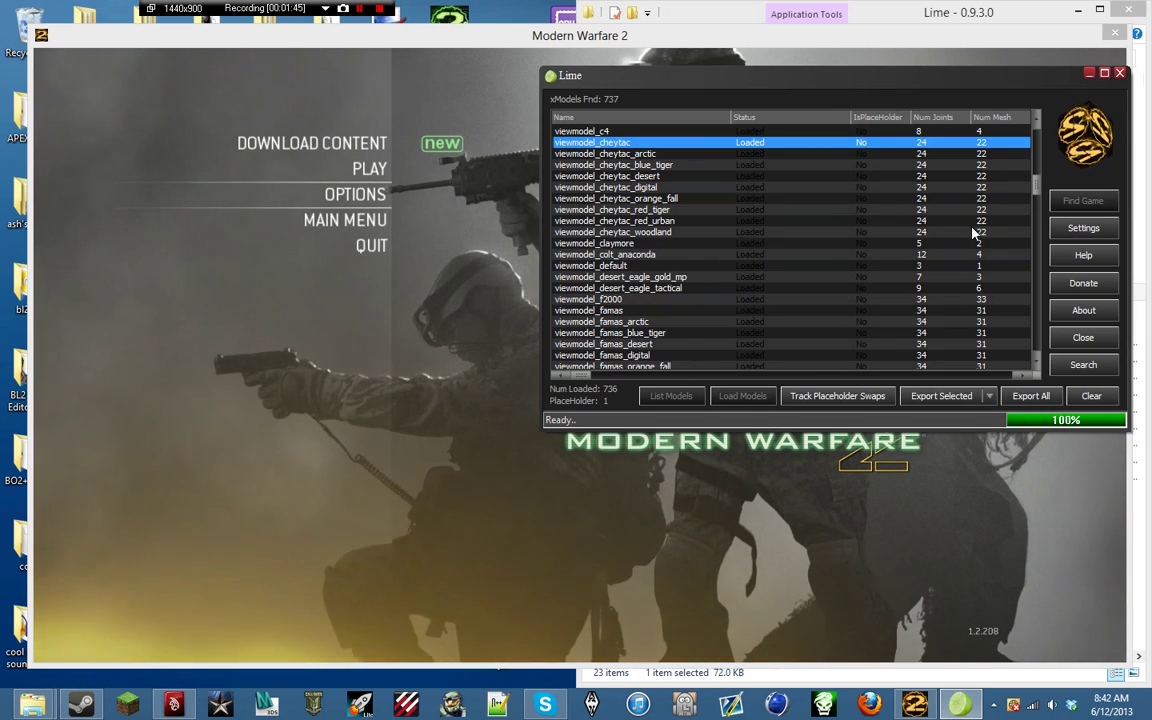
Step: Close Lime and Modern Warfare 2, and open Lime's exported folder
{"action": "left_click", "coordinate": [1119, 72]}
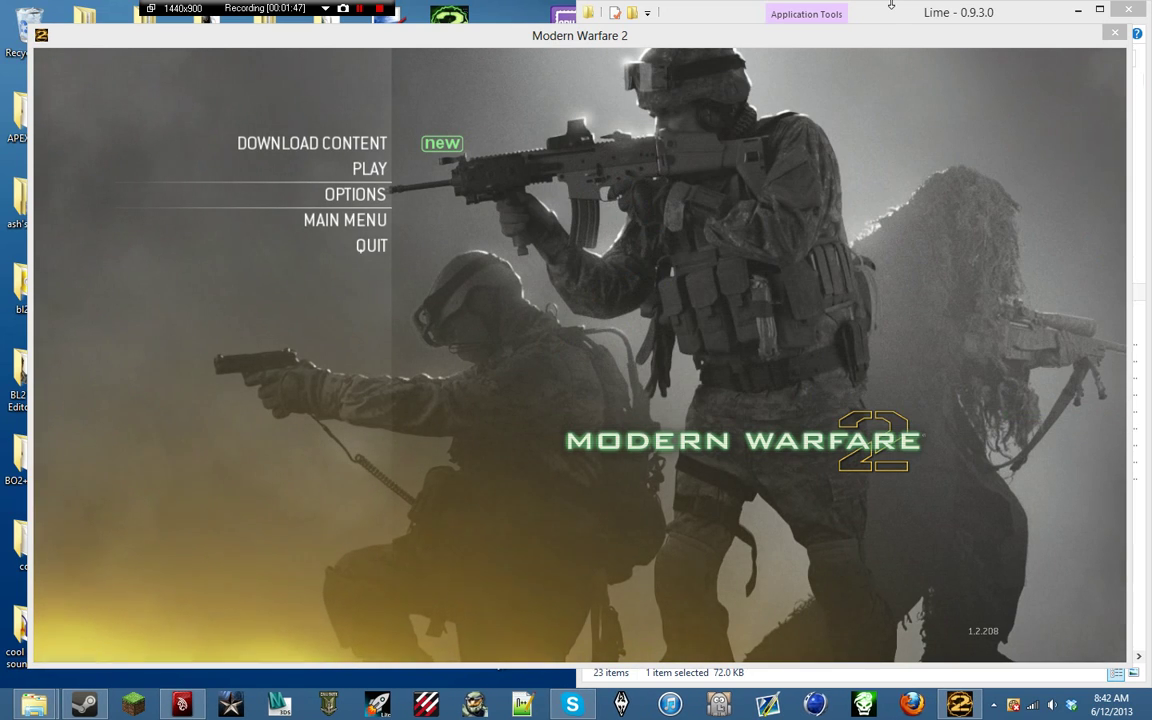
{"action": "left_click", "coordinate": [1114, 33]}
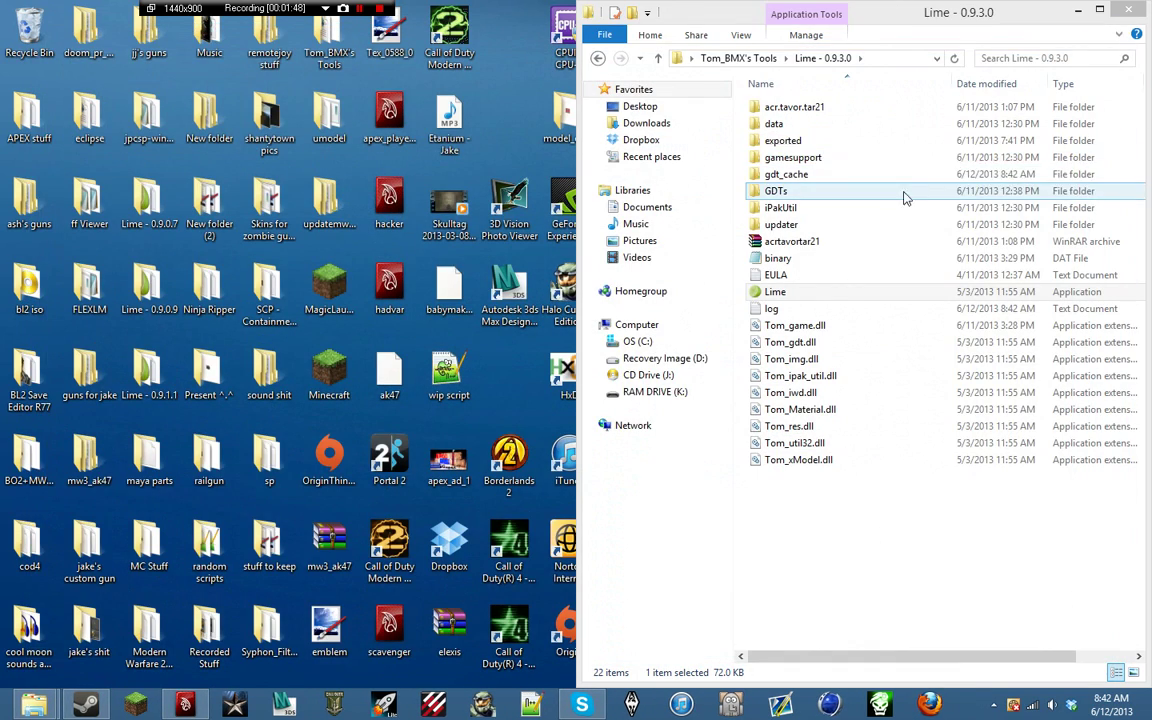
{"action": "double_click", "coordinate": [848, 137]}
{"action": "double_click", "coordinate": [848, 143]}
Step: Find the viewmodel_scar_h folder among the exported models, check its files, and copy the folder
{"action": "left_click_drag", "start_coordinate": [1140, 97], "coordinate": [1139, 425]}
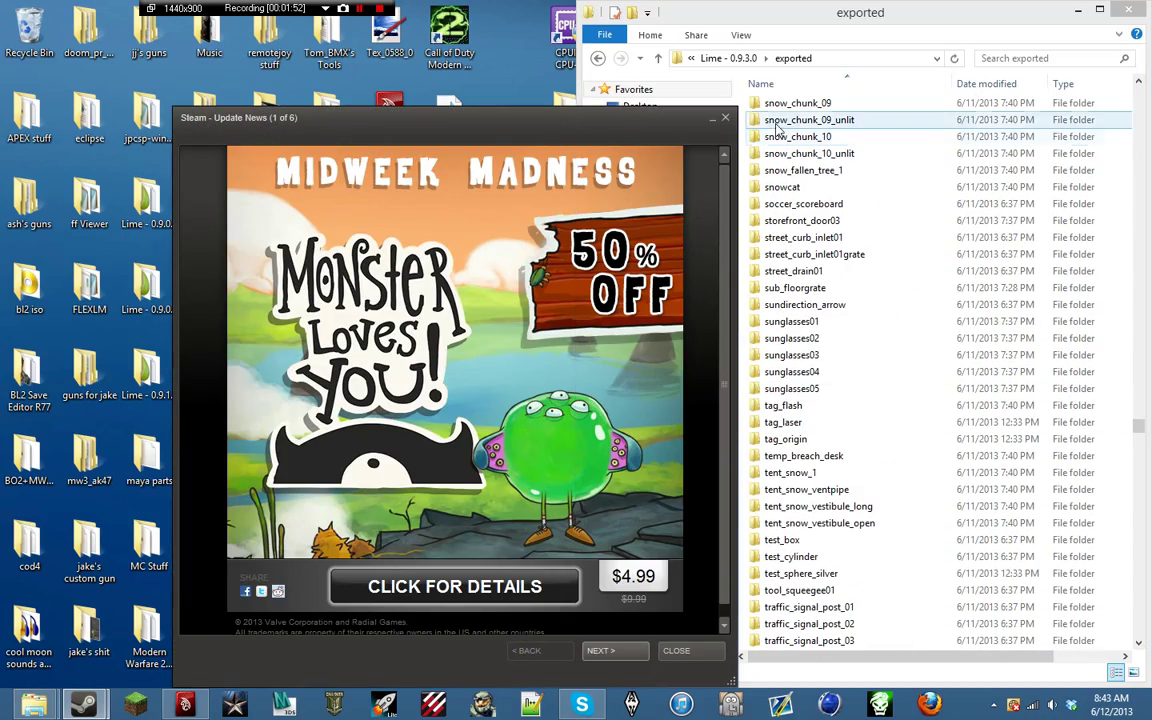
{"action": "left_click", "coordinate": [659, 112]}
{"action": "left_click_drag", "start_coordinate": [1130, 451], "coordinate": [1134, 555]}
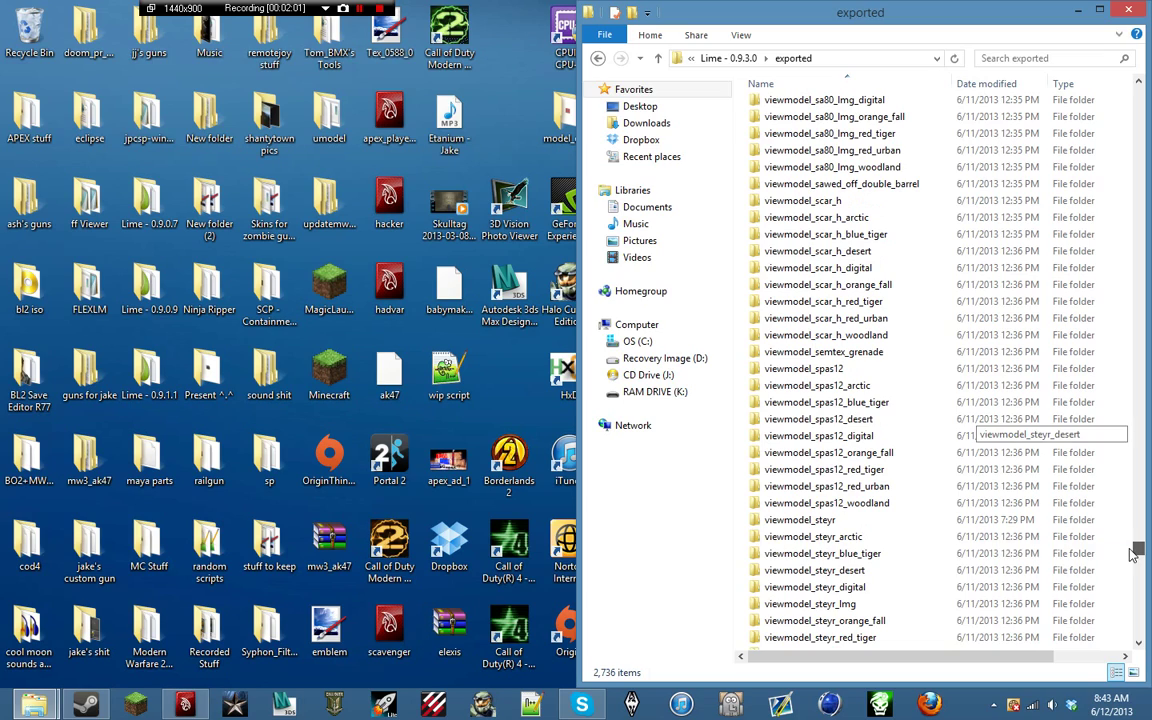
{"action": "double_click", "coordinate": [862, 203]}
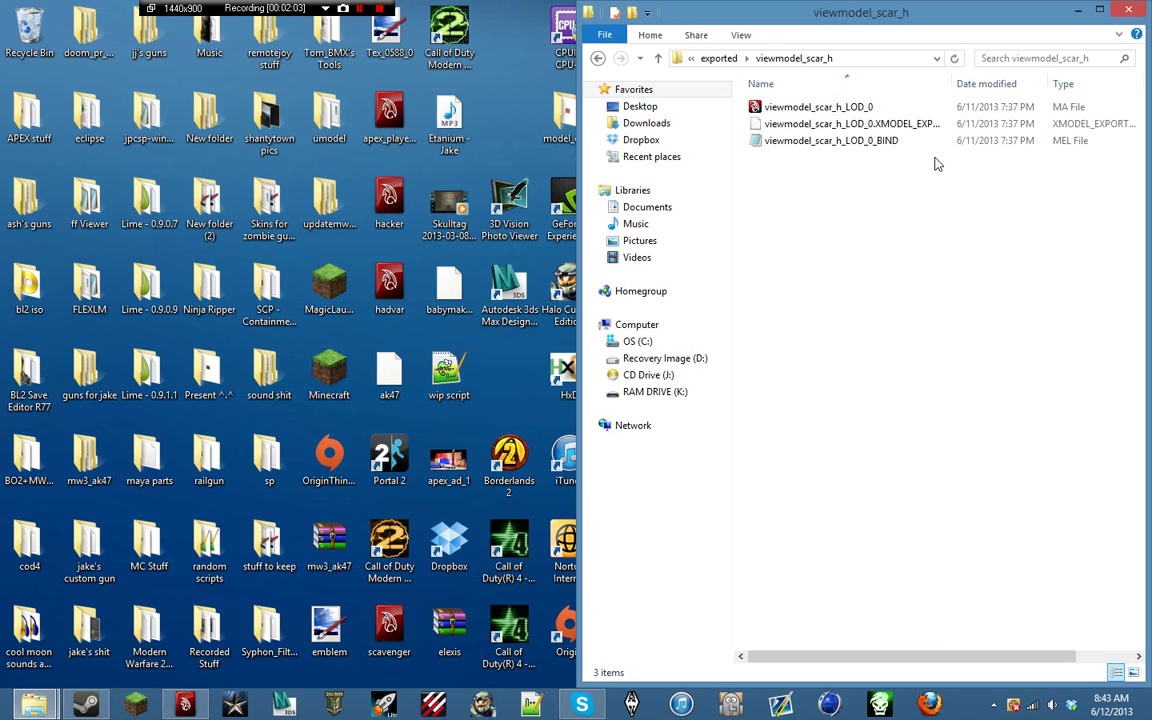
{"action": "left_click", "coordinate": [718, 58]}
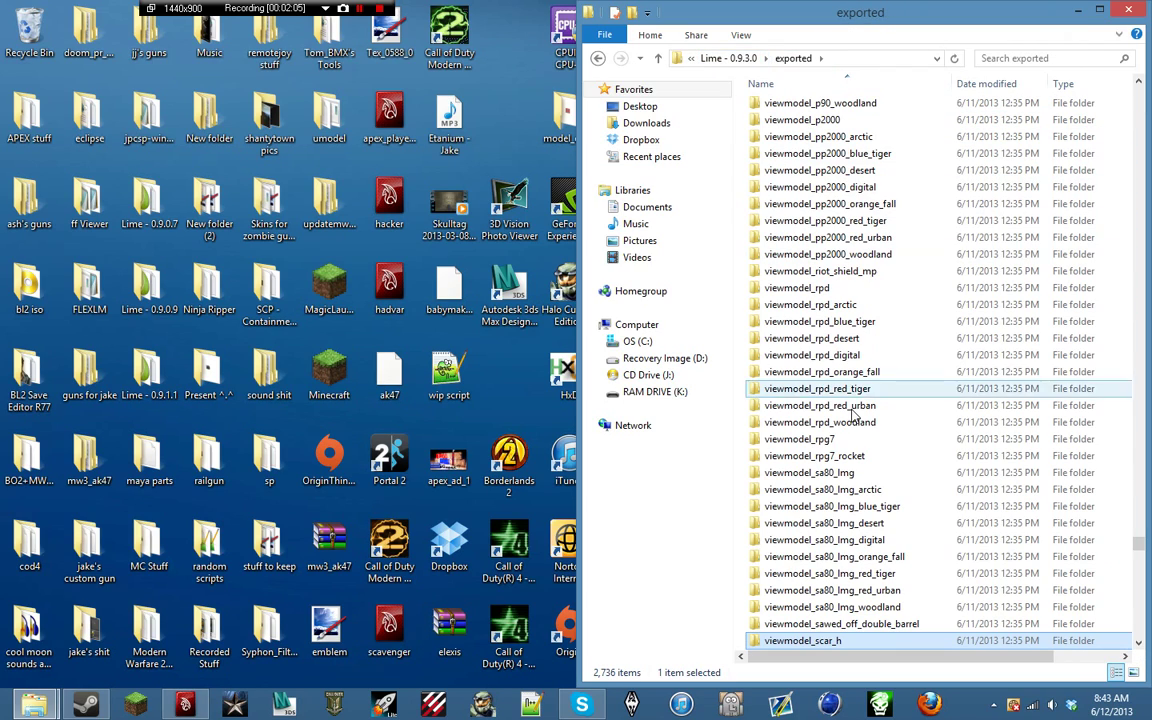
{"action": "right_click", "coordinate": [854, 642]}
{"action": "left_click", "coordinate": [907, 549]}
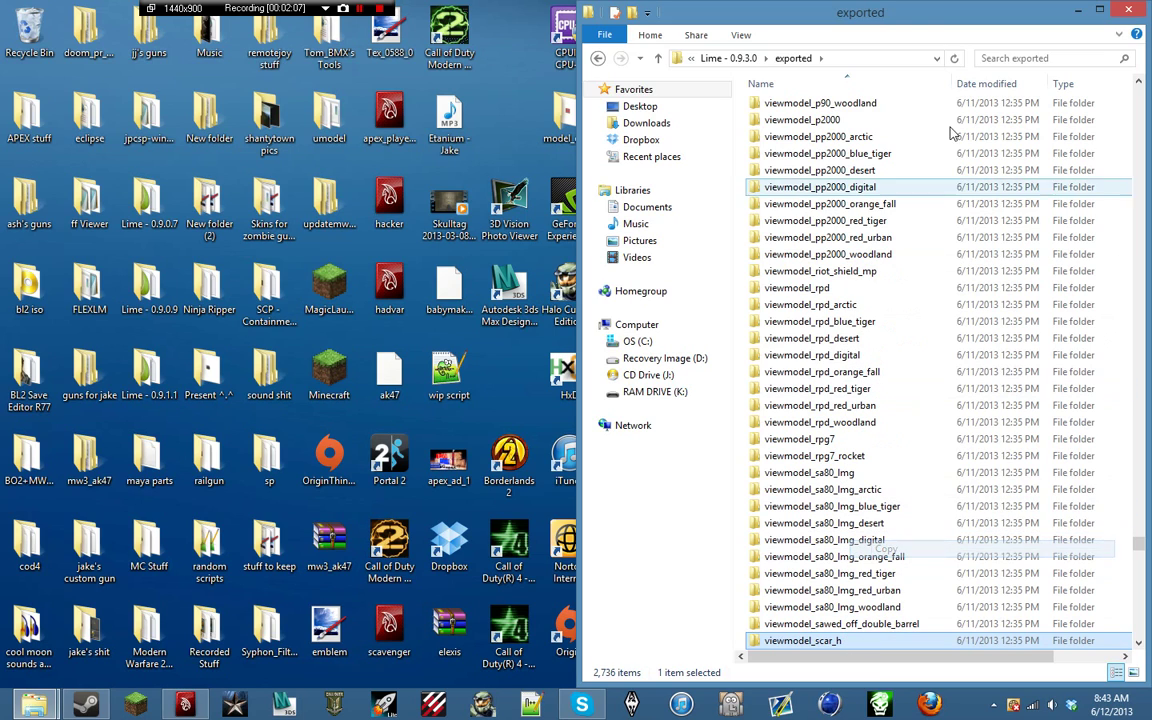
Step: Paste the copied viewmodel_scar_h folder into the model_export folder of Call of Duty World at War
{"action": "left_click_drag", "start_coordinate": [918, 22], "coordinate": [2, 140]}
{"action": "double_click", "coordinate": [688, 640]}
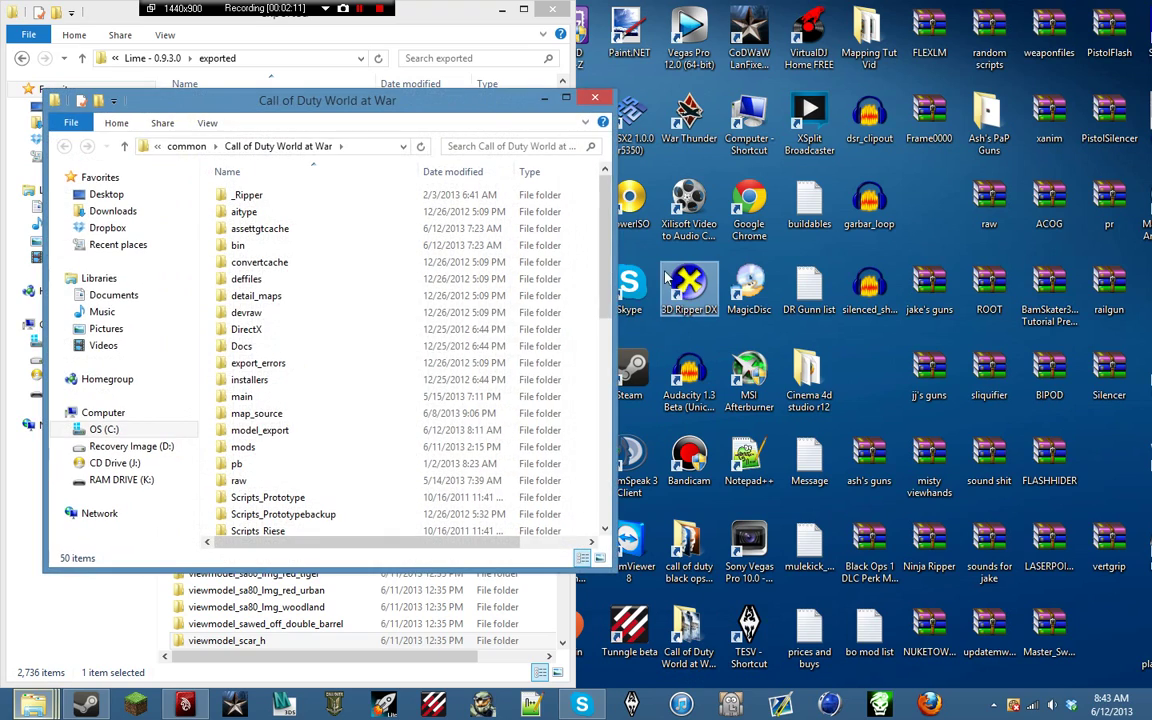
{"action": "scroll", "coordinate": [385, 420], "scroll_direction": "down", "scroll_amount": 1}
{"action": "double_click", "coordinate": [375, 397]}
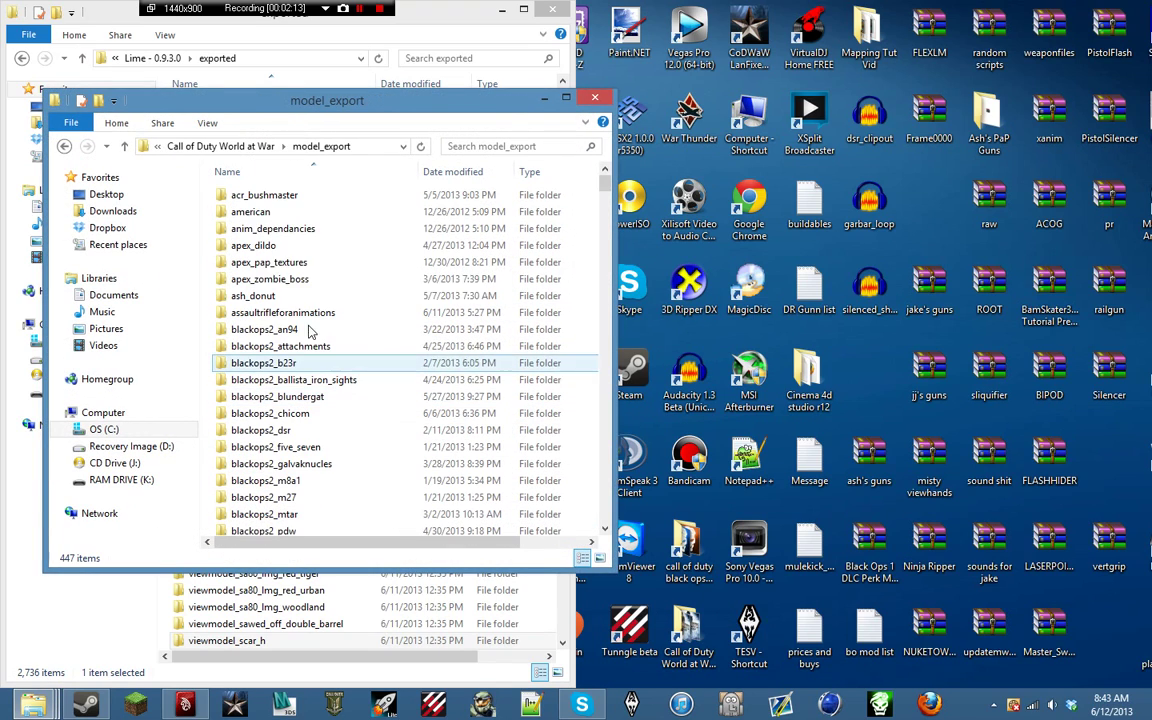
{"action": "right_click", "coordinate": [209, 247]}
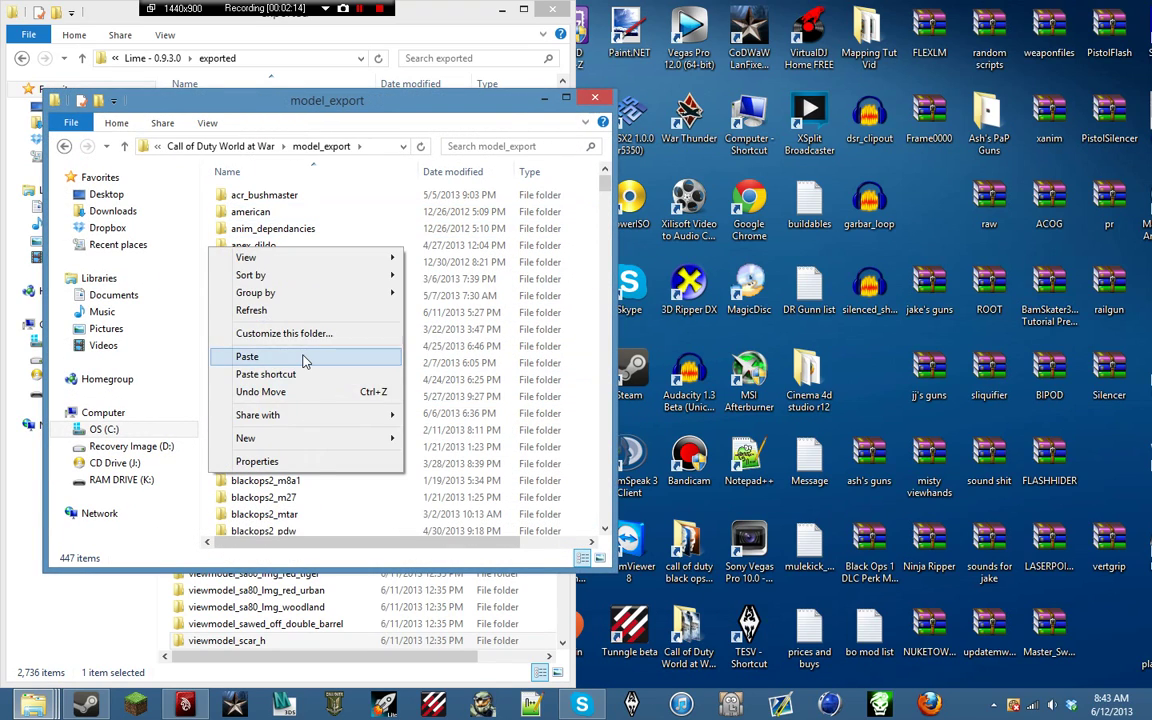
{"action": "left_click", "coordinate": [247, 357]}
{"action": "left_click_drag", "start_coordinate": [484, 110], "coordinate": [903, 131]}
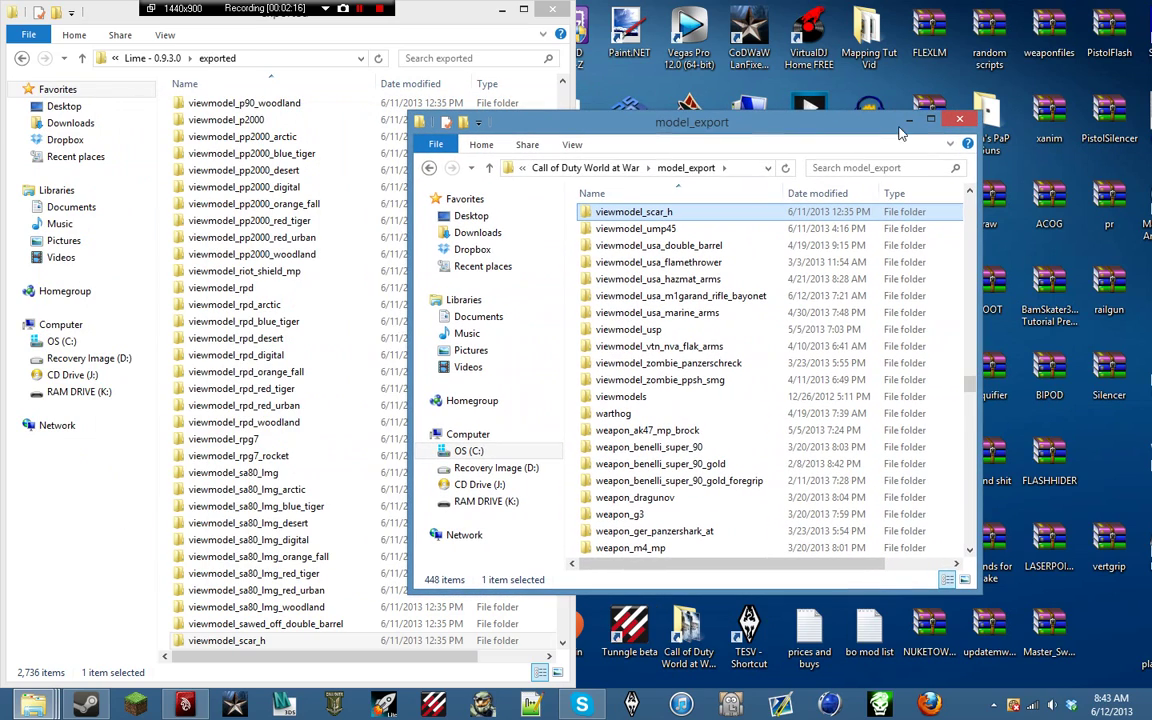
Step: Open the pasted viewmodel_scar_h folder, and open the _images folder inside Lime - 0.9.3.0's exported folder in a second window
{"action": "left_click", "coordinate": [550, 9]}
{"action": "double_click", "coordinate": [619, 211]}
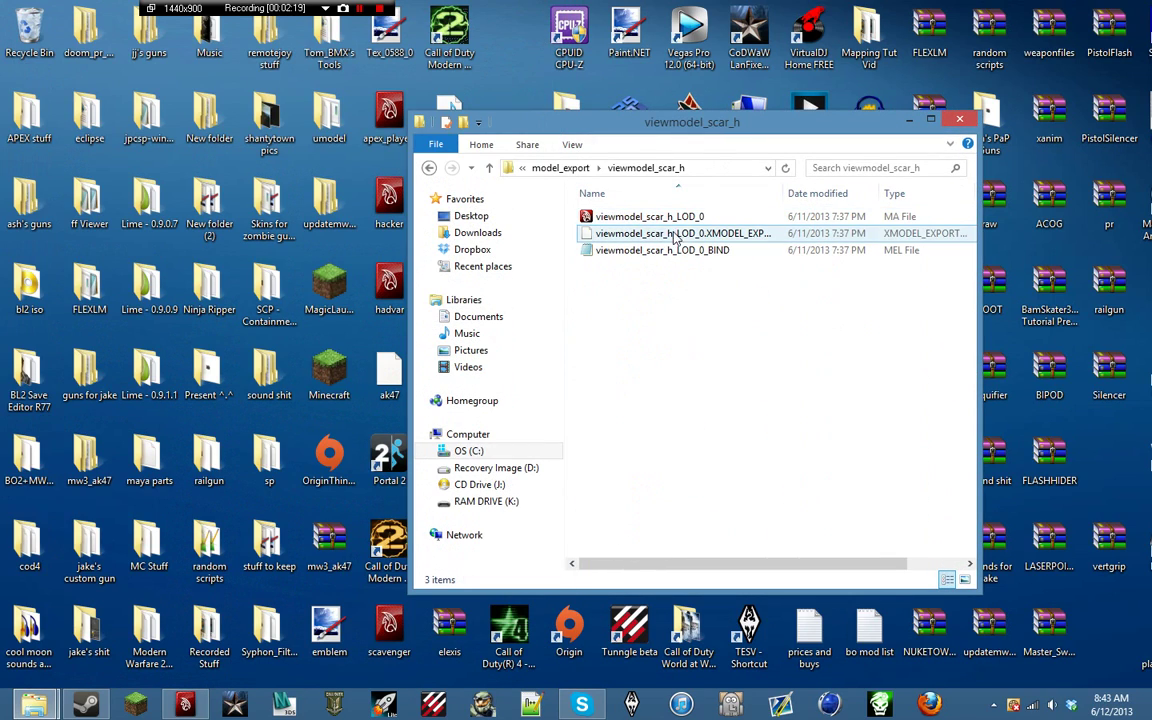
{"action": "right_click", "coordinate": [34, 705]}
{"action": "left_click", "coordinate": [34, 705]}
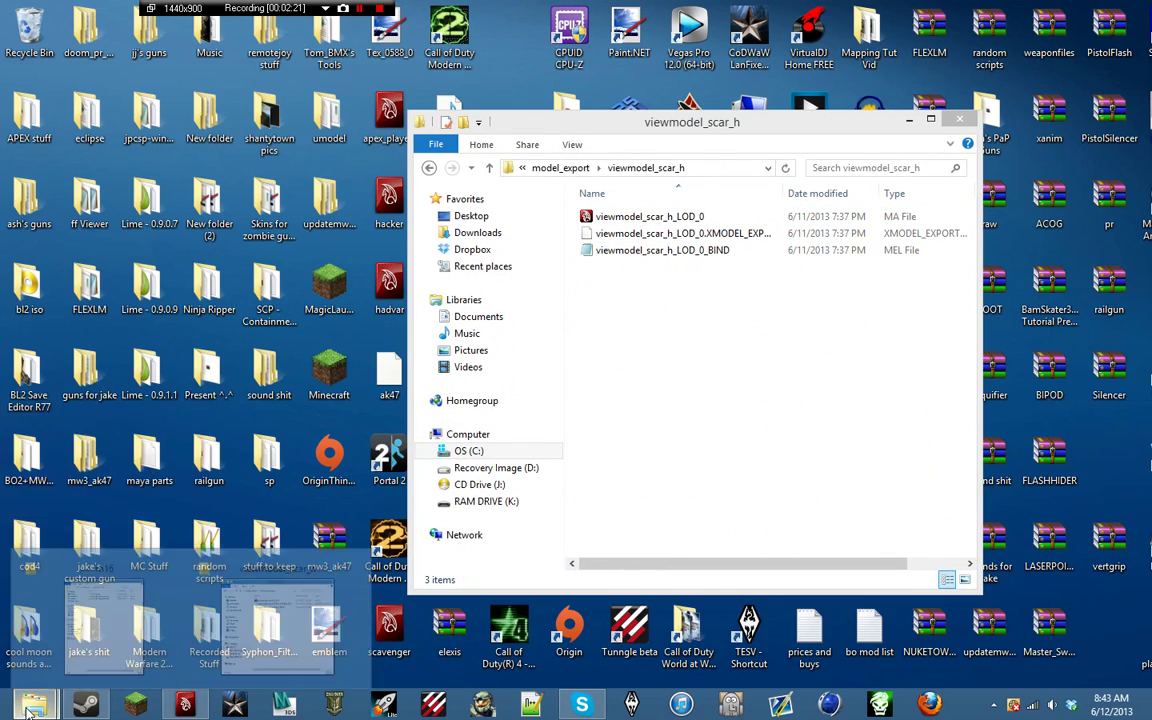
{"action": "double_click", "coordinate": [328, 40]}
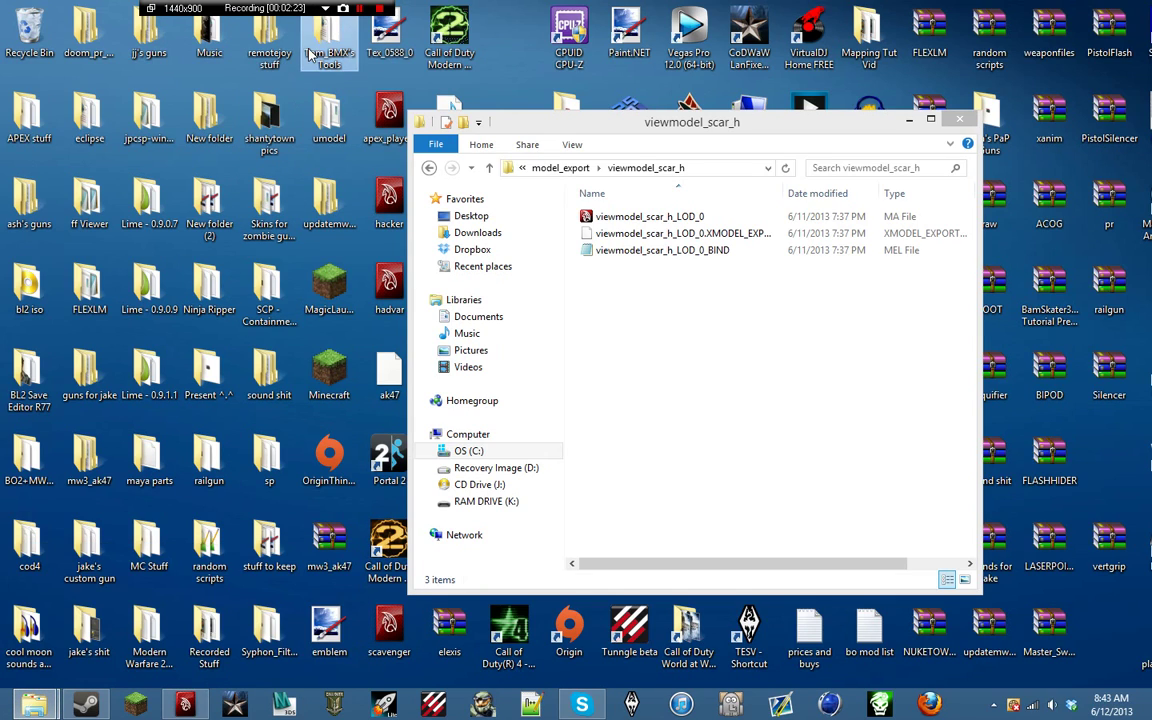
{"action": "double_click", "coordinate": [688, 357]}
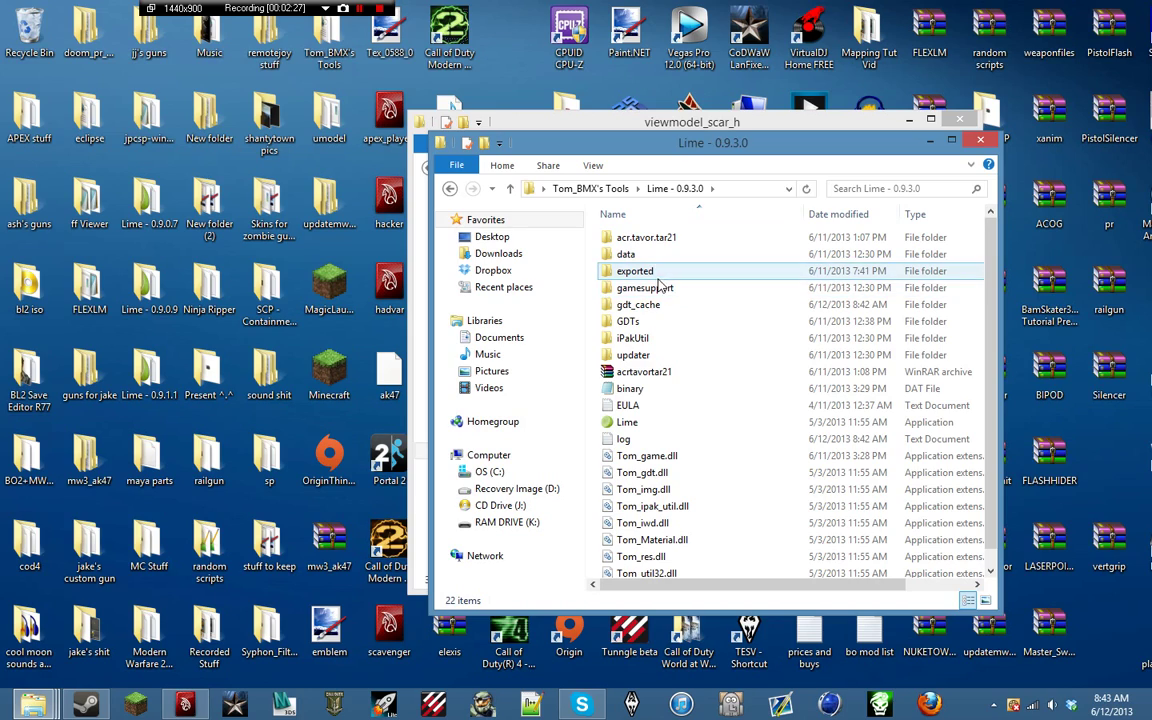
{"action": "double_click", "coordinate": [660, 274]}
{"action": "double_click", "coordinate": [640, 238]}
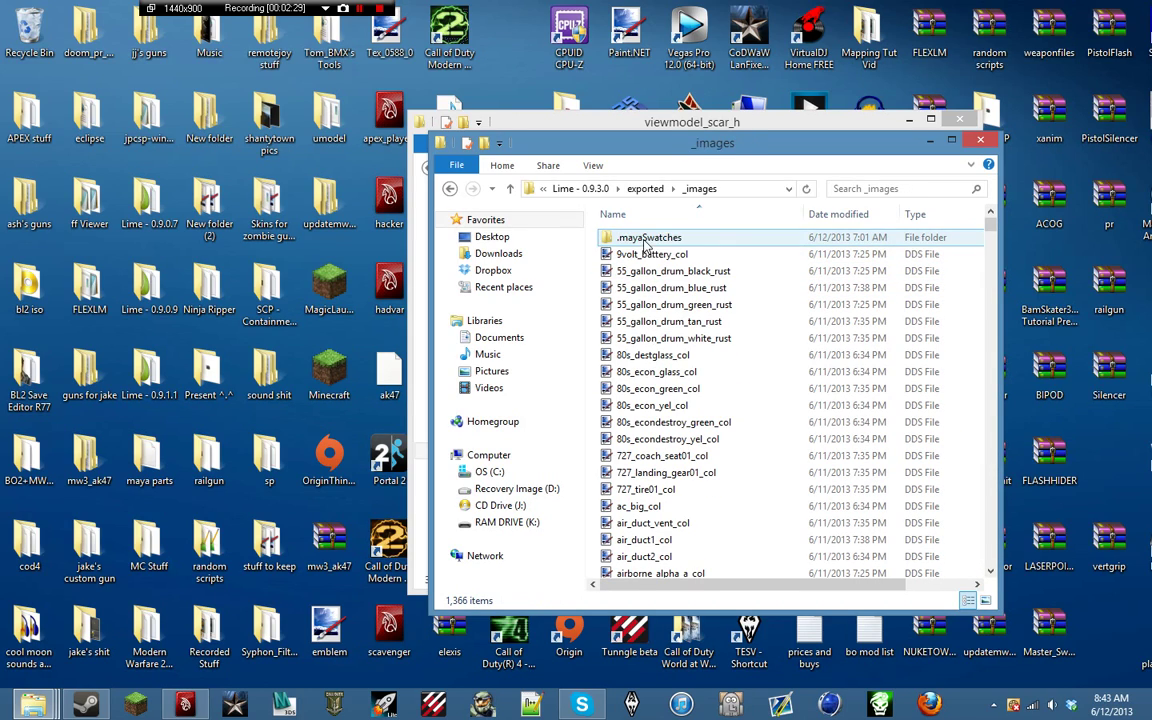
Step: Search the _images folder for scar_h, copy the weapon_scar_h_foregrip_col and weapon_scar_h_col DDS files, and close that window
{"action": "left_click", "coordinate": [898, 188]}
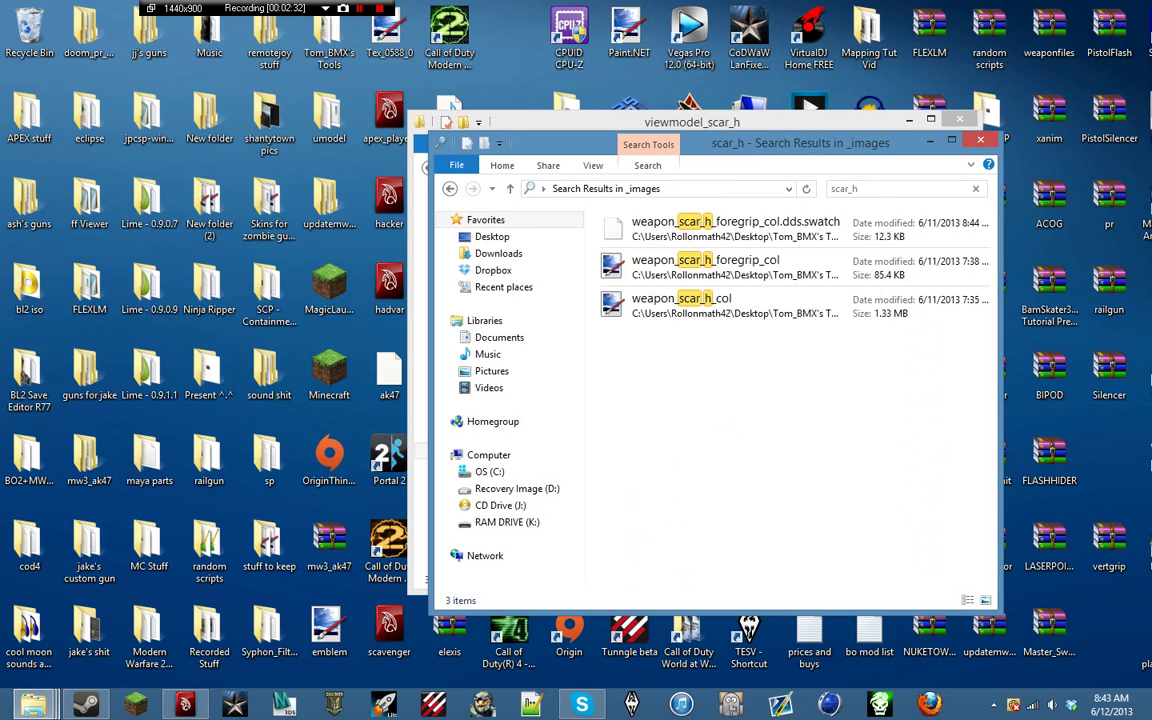
{"action": "left_click", "coordinate": [705, 266]}
{"action": "left_click_drag", "start_coordinate": [770, 405], "coordinate": [762, 262]}
{"action": "right_click", "coordinate": [762, 262]}
{"action": "left_click", "coordinate": [800, 535]}
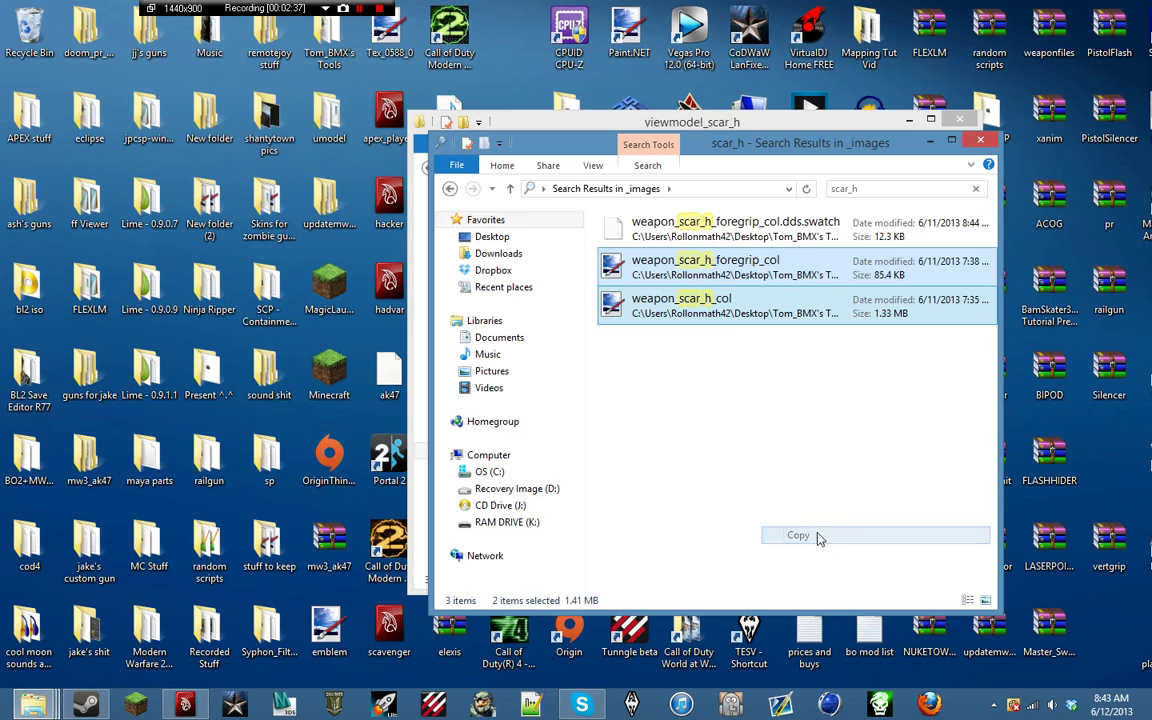
{"action": "left_click", "coordinate": [980, 139]}
Step: Create a folder named images inside viewmodel_scar_h, paste the two copied textures into it, and return to viewmodel_scar_h
{"action": "right_click", "coordinate": [680, 323]}
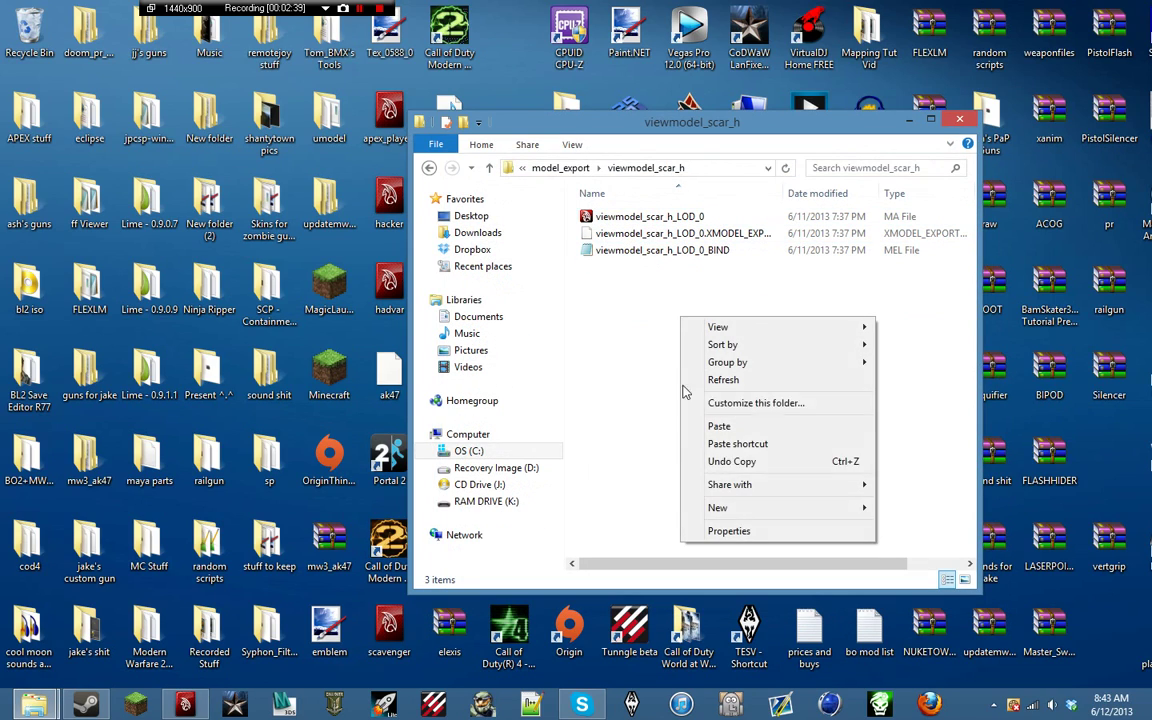
{"action": "mouse_move", "coordinate": [753, 512]}
{"action": "left_click", "coordinate": [911, 510]}
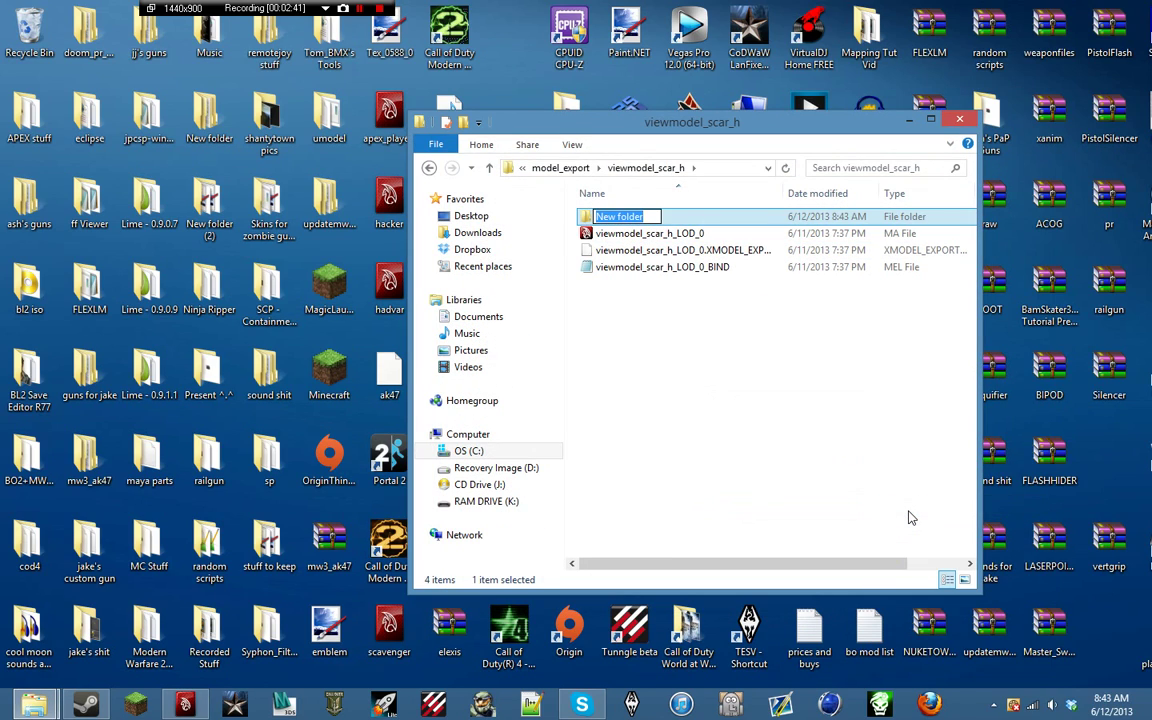
{"action": "key", "text": "Return"}
{"action": "key", "text": "Return"}
{"action": "key", "text": "ctrl+v"}
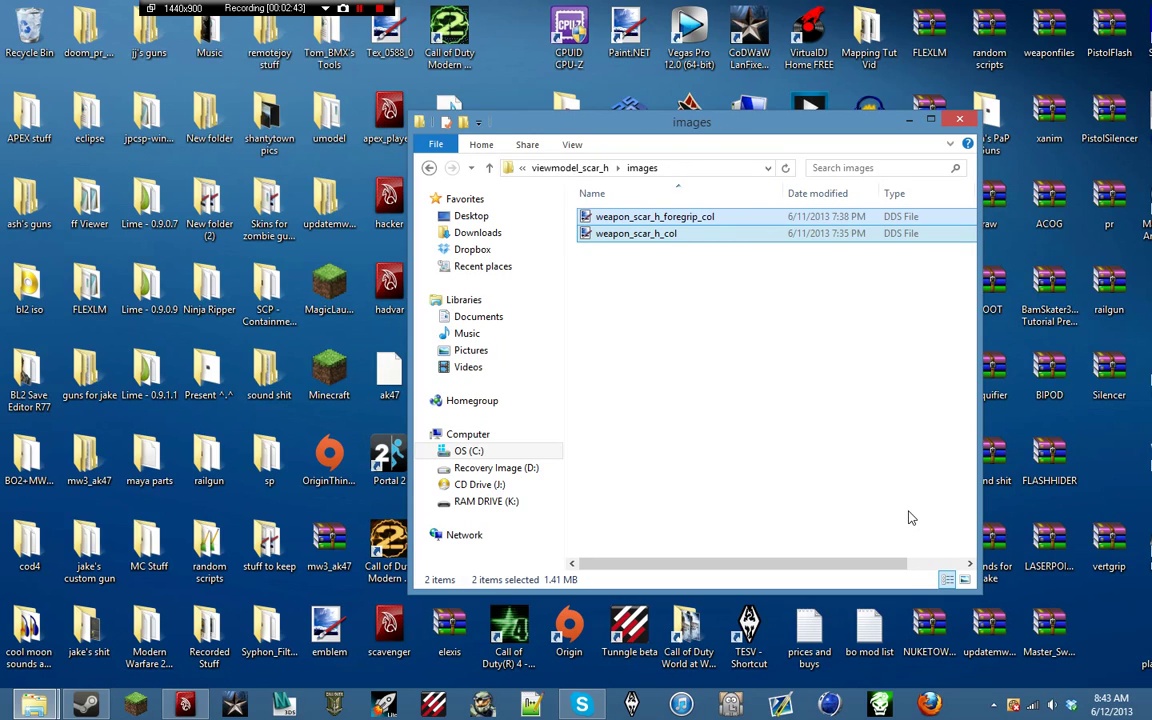
{"action": "left_click", "coordinate": [895, 512]}
{"action": "left_click", "coordinate": [572, 167]}
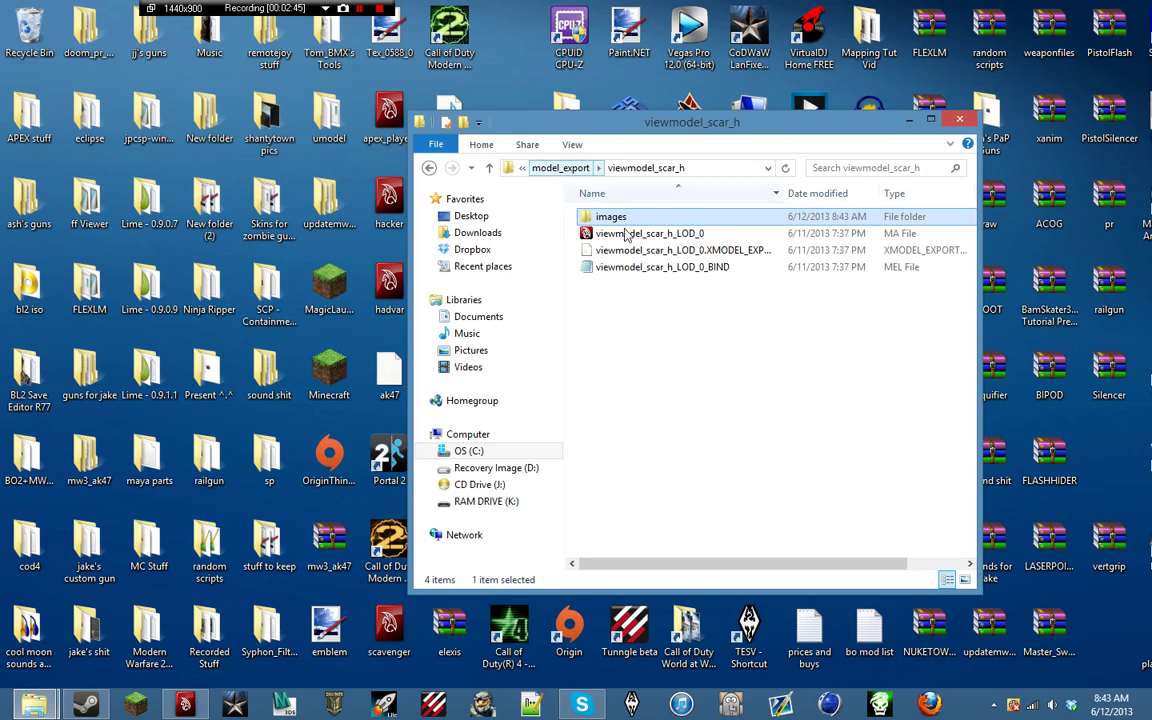
Step: Load the viewmodel_scar_h_LOD_0 MA file into the empty Maya scene and maximize Maya
{"action": "left_click", "coordinate": [660, 233]}
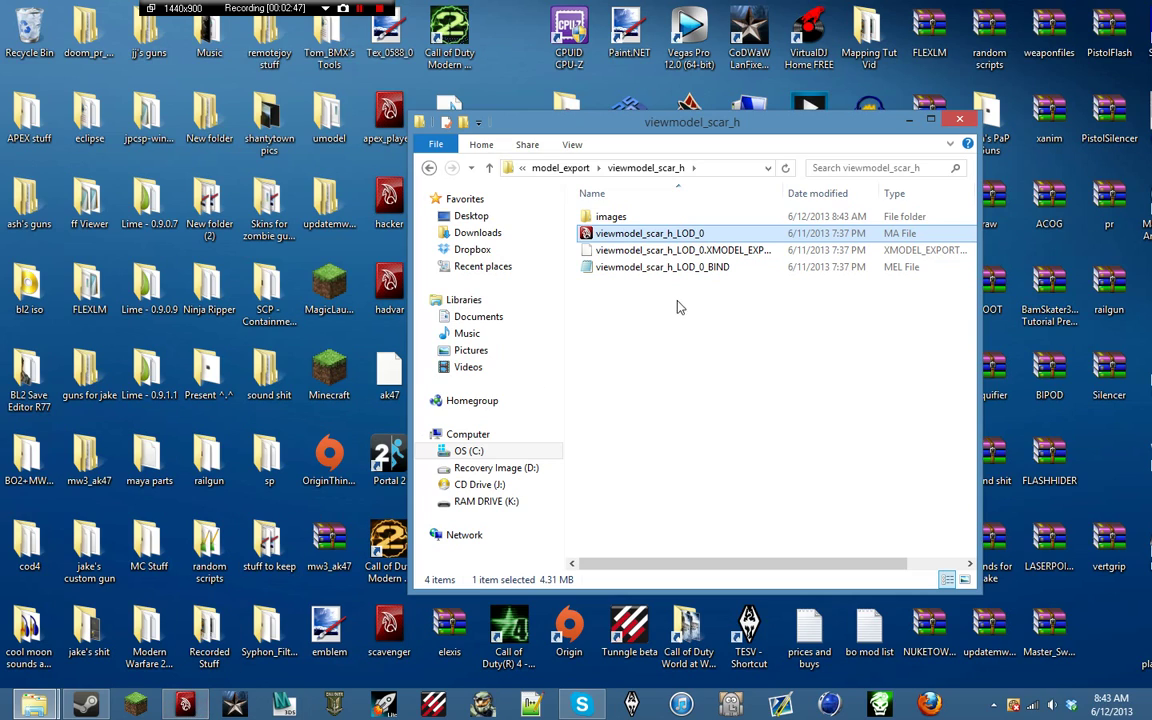
{"action": "left_click", "coordinate": [184, 705]}
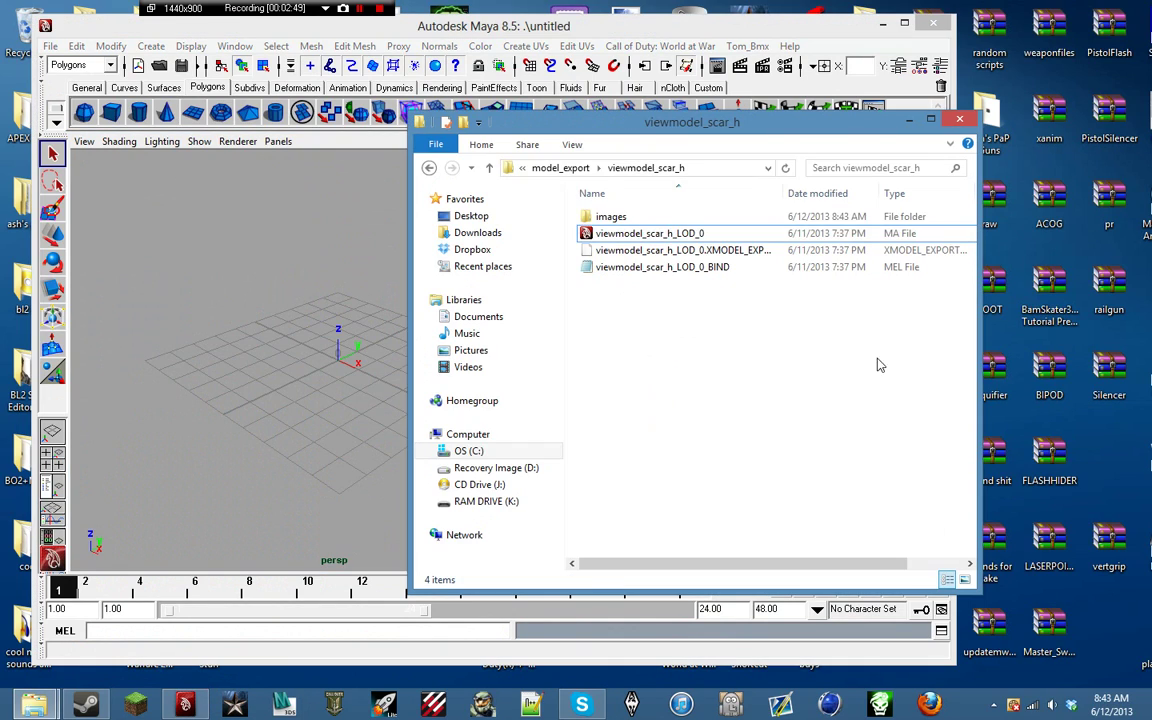
{"action": "key", "text": "alt+Tab"}
{"action": "left_click_drag", "start_coordinate": [652, 229], "coordinate": [309, 239]}
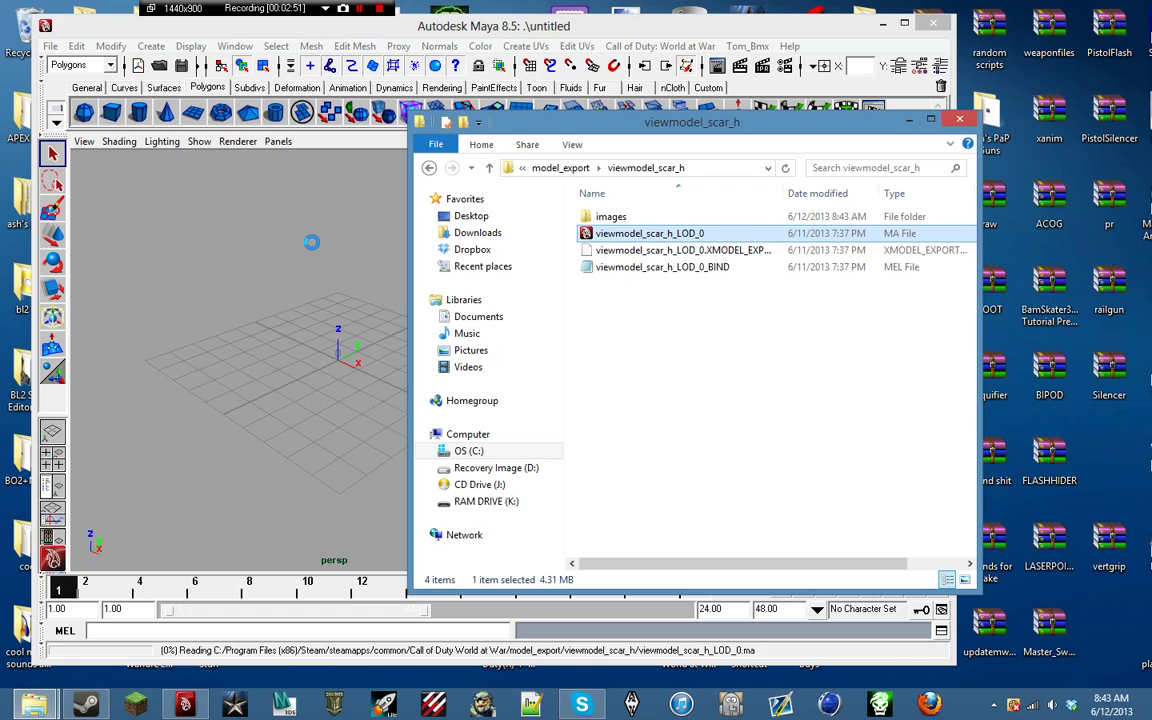
{"action": "left_click", "coordinate": [908, 121]}
{"action": "left_click", "coordinate": [904, 22]}
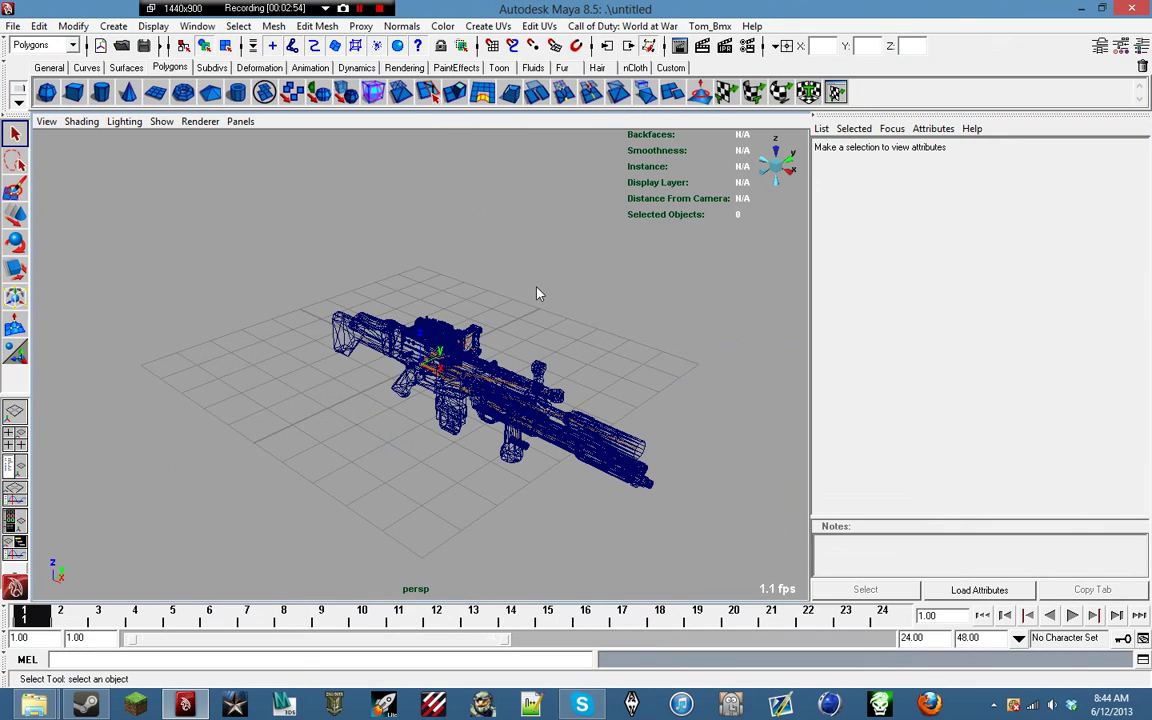
Step: Display the rifle with smooth shading and inspect it up close and from its other side
{"action": "scroll", "coordinate": [537, 293], "scroll_direction": "up", "scroll_amount": 3}
{"action": "key", "text": "5"}
{"action": "scroll", "coordinate": [622, 288], "scroll_direction": "up", "scroll_amount": 5}
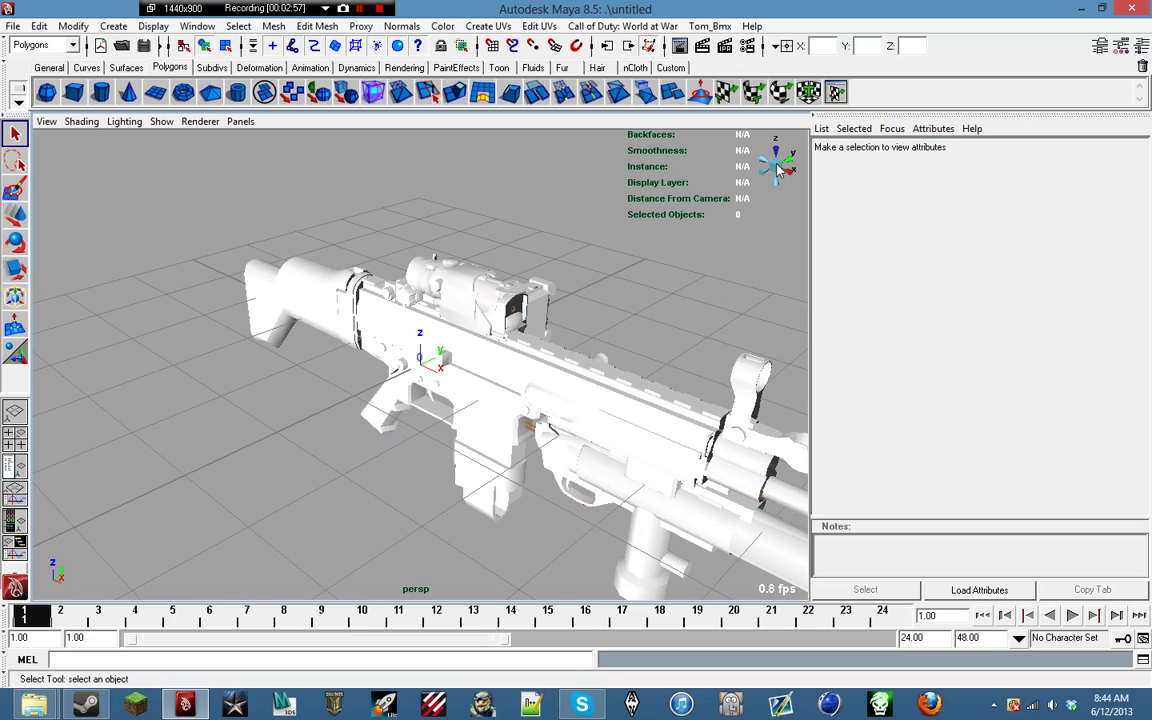
{"action": "left_click_drag", "start_coordinate": [700, 260], "coordinate": [535, 416], "text": "alt"}
{"action": "scroll", "coordinate": [540, 351], "scroll_direction": "up", "scroll_amount": 5}
{"action": "scroll", "coordinate": [532, 428], "scroll_direction": "down", "scroll_amount": 5}
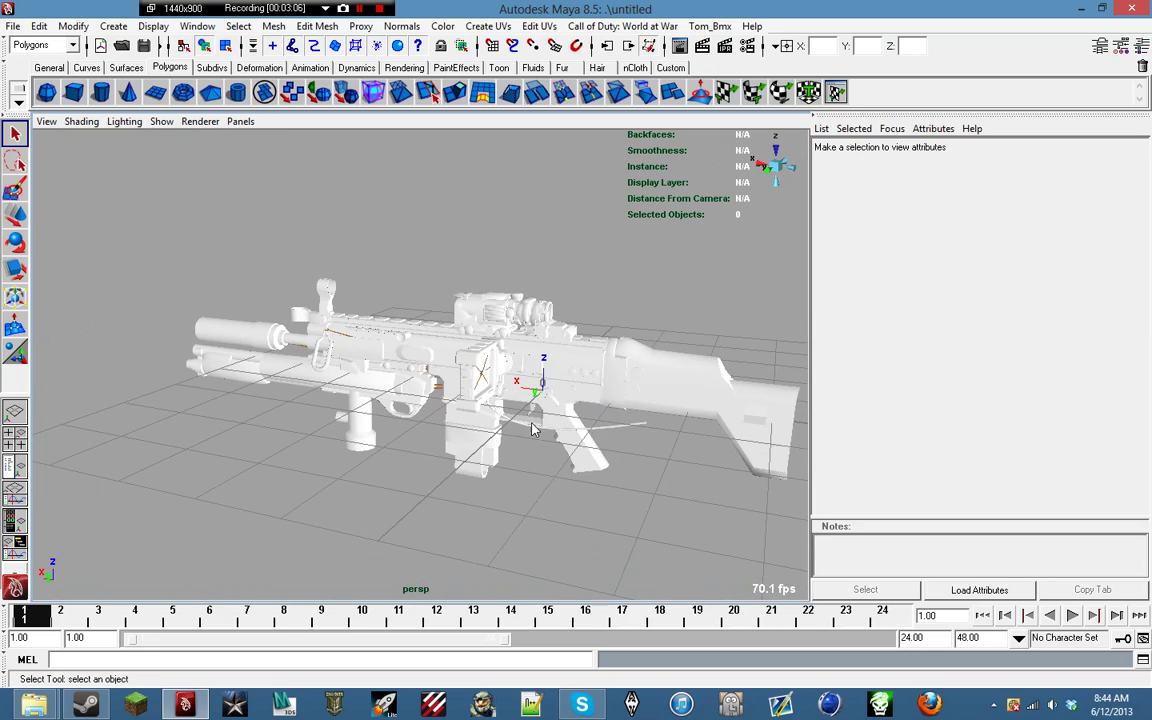
Step: Show the Outliner beside the perspective view and delete the Joints group
{"action": "left_click", "coordinate": [10, 467]}
{"action": "left_click", "coordinate": [43, 242]}
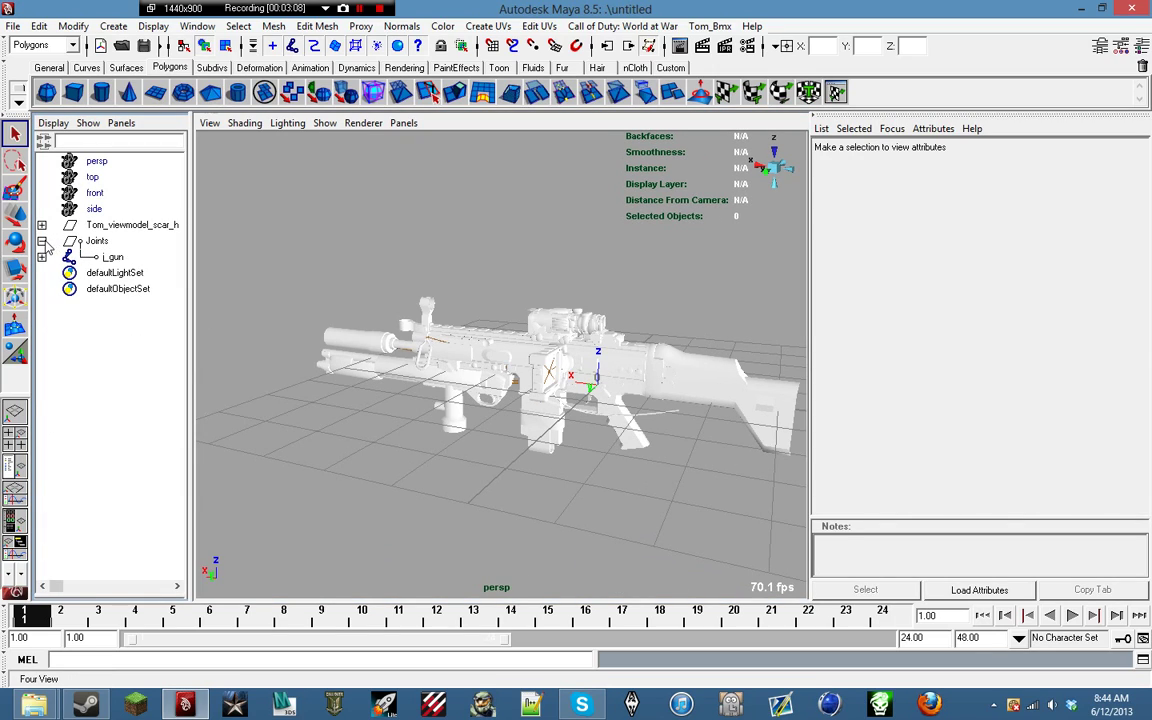
{"action": "left_click", "coordinate": [113, 244]}
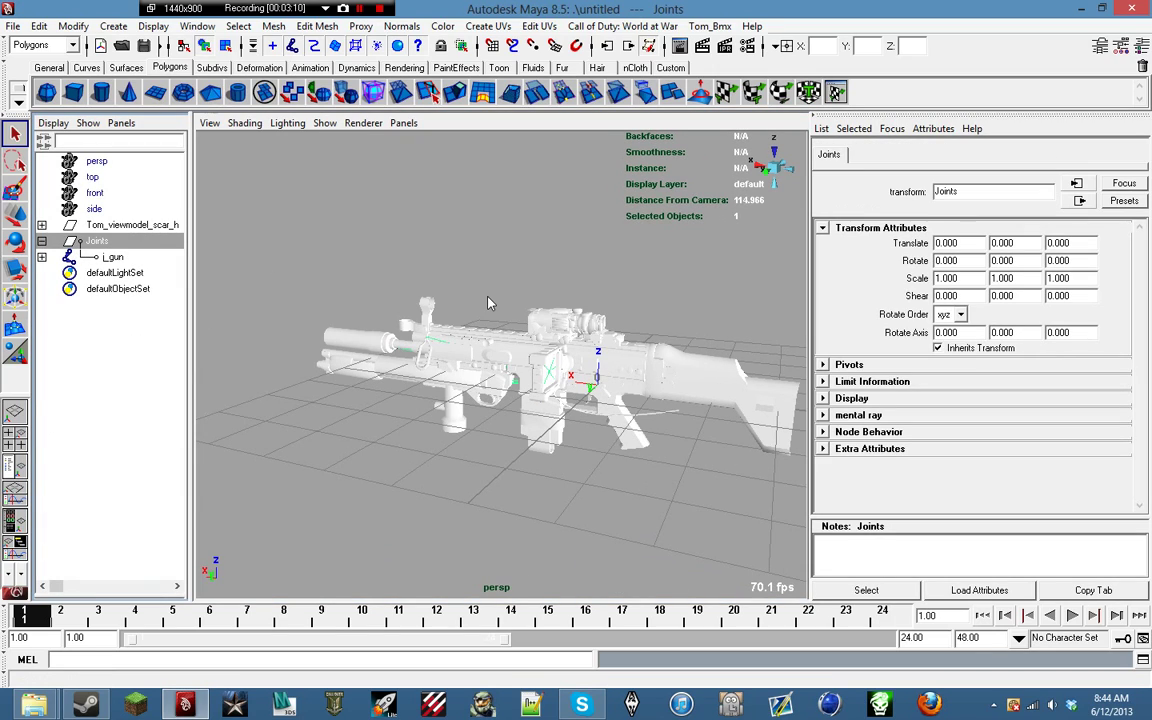
{"action": "key", "text": "Delete"}
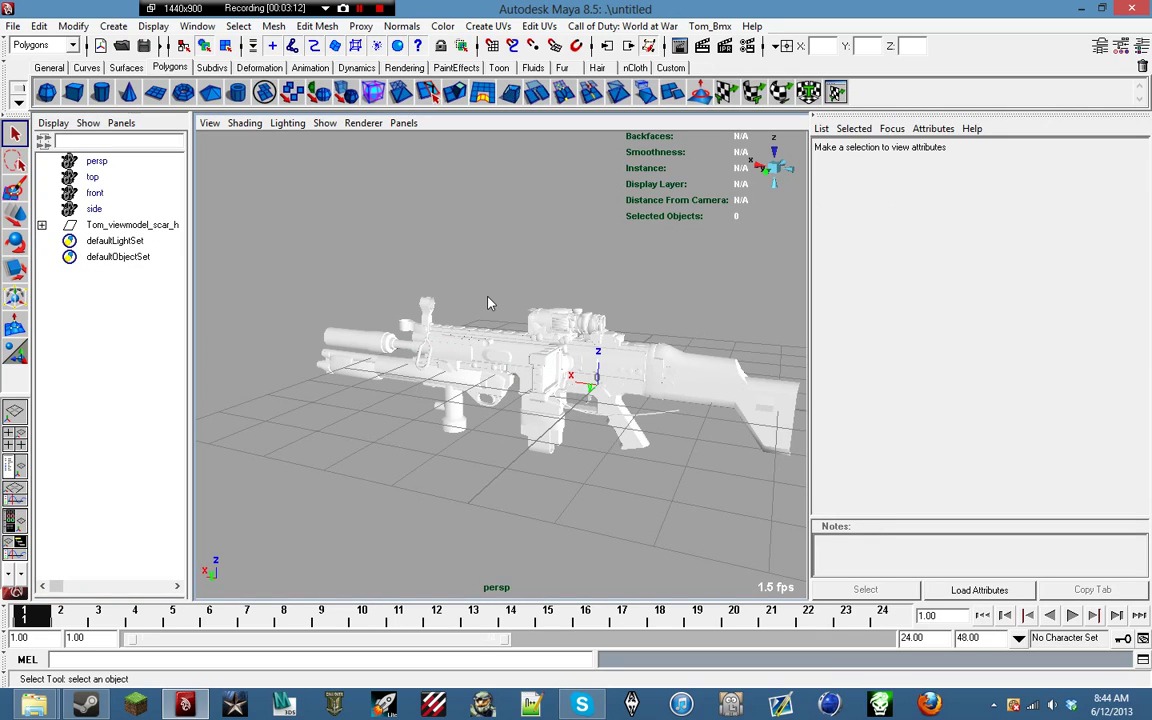
Step: Expand the Tom_viewmodel_scar_h group and select TomMesh_0 through TomMesh_6 one by one to identify each rifle part
{"action": "left_click", "coordinate": [42, 225]}
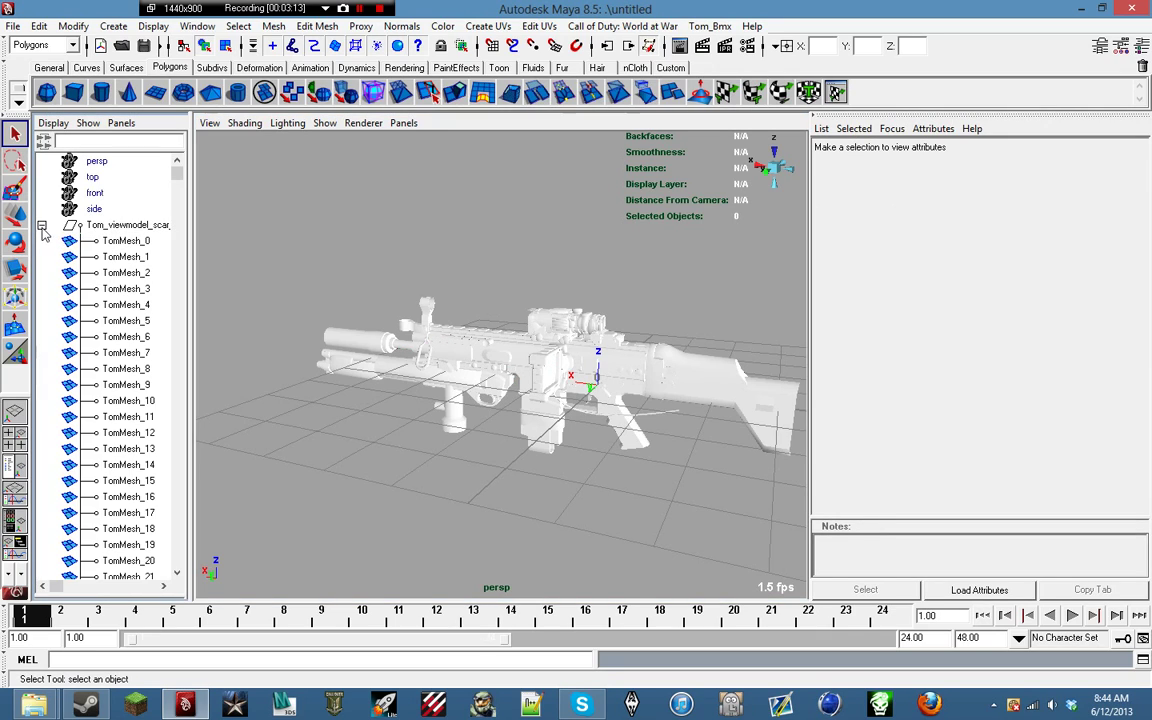
{"action": "left_click", "coordinate": [128, 242]}
{"action": "scroll", "coordinate": [130, 250], "scroll_direction": "down", "scroll_amount": 1}
{"action": "left_click_drag", "start_coordinate": [254, 266], "coordinate": [281, 316], "text": "alt"}
{"action": "left_click", "coordinate": [125, 225]}
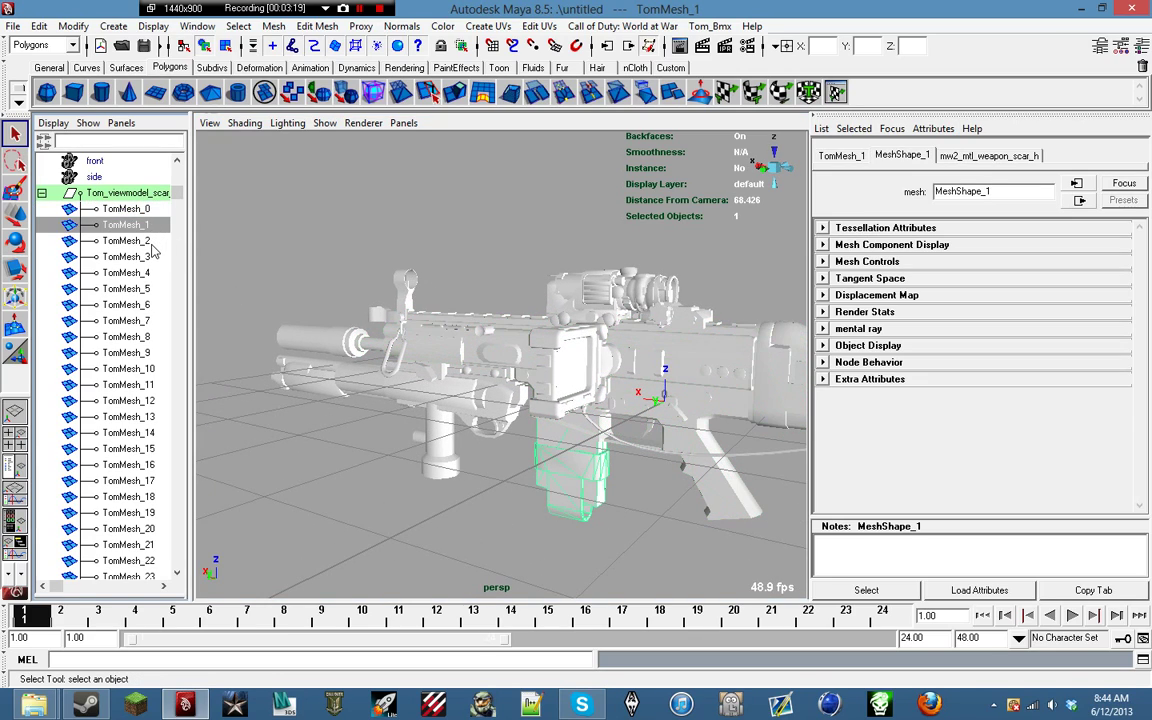
{"action": "left_click", "coordinate": [126, 241]}
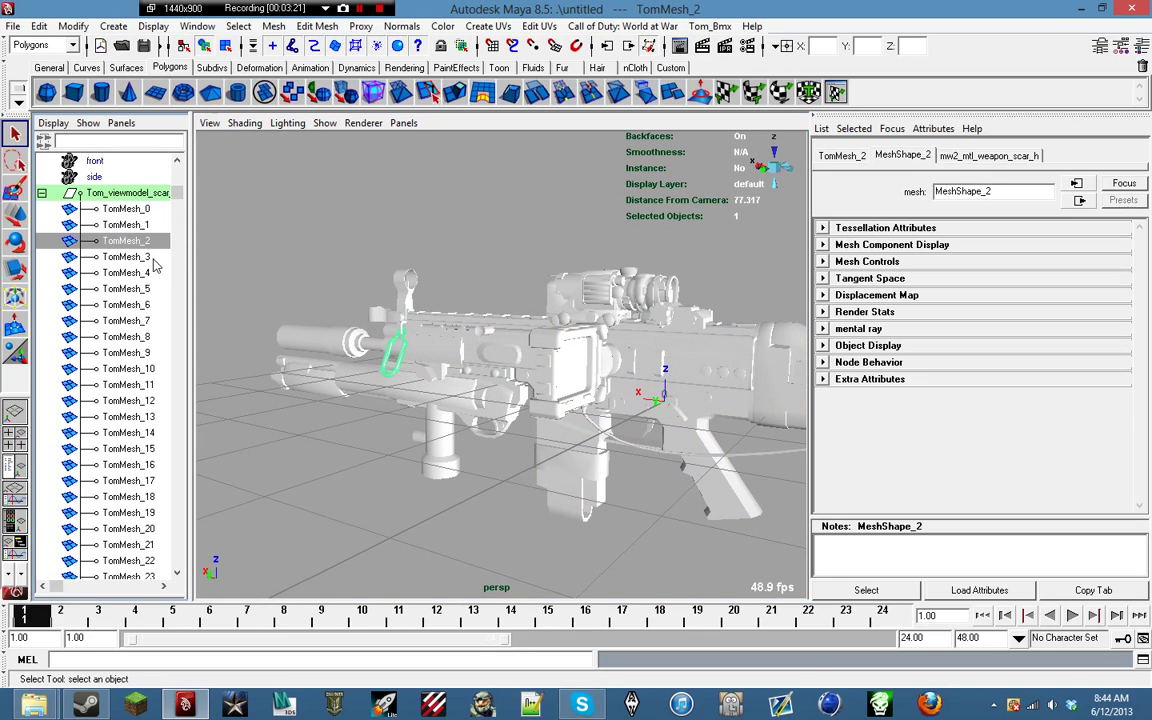
{"action": "left_click", "coordinate": [153, 260]}
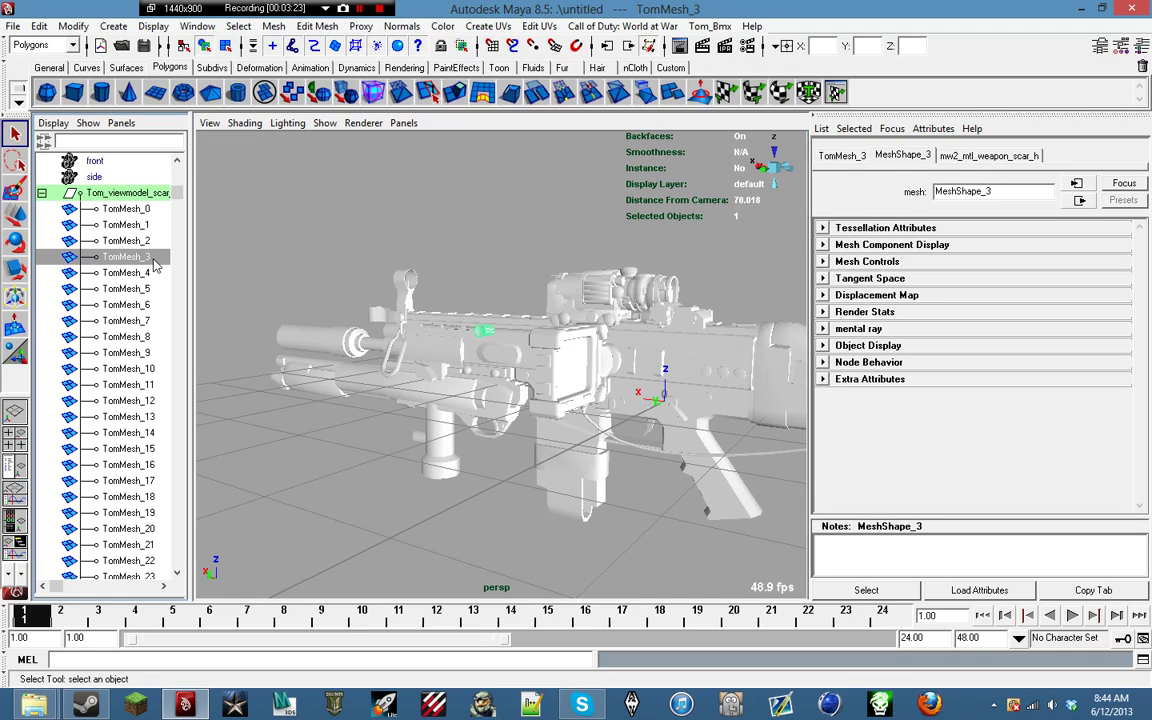
{"action": "left_click", "coordinate": [152, 274]}
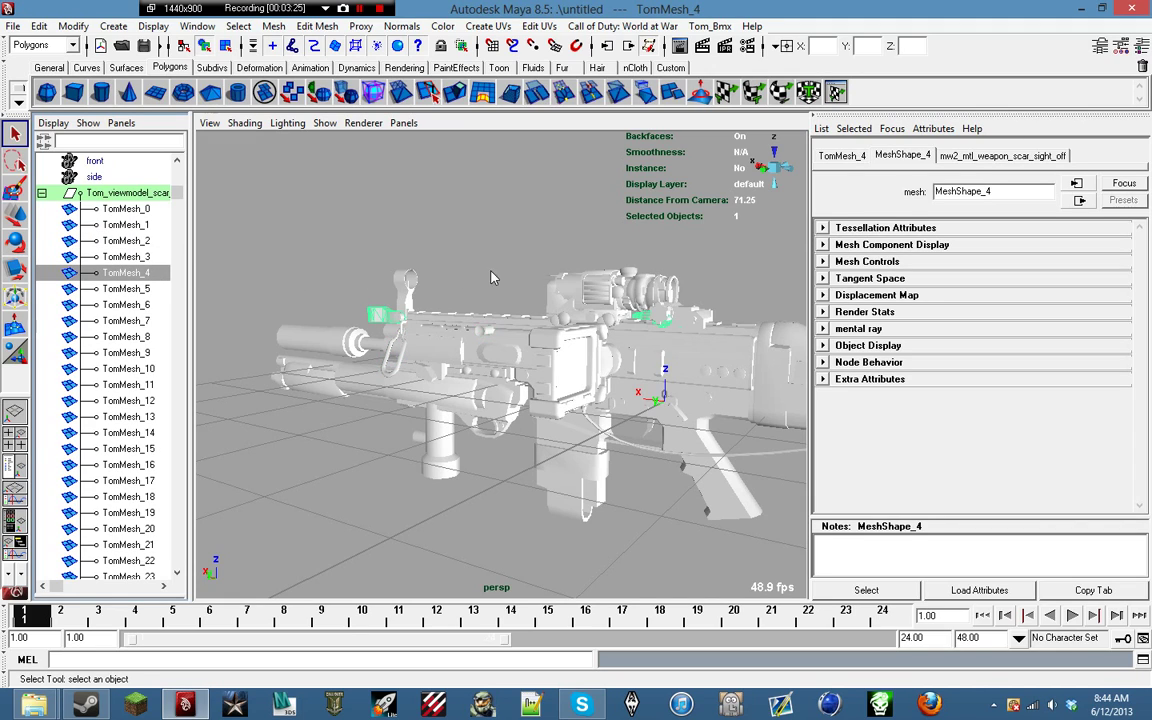
{"action": "mouse_move", "coordinate": [510, 276]}
{"action": "left_mouse_down", "text": "alt"}
{"action": "mouse_move", "coordinate": [560, 285]}
{"action": "mouse_move", "coordinate": [499, 288]}
{"action": "left_mouse_up", "text": "alt"}
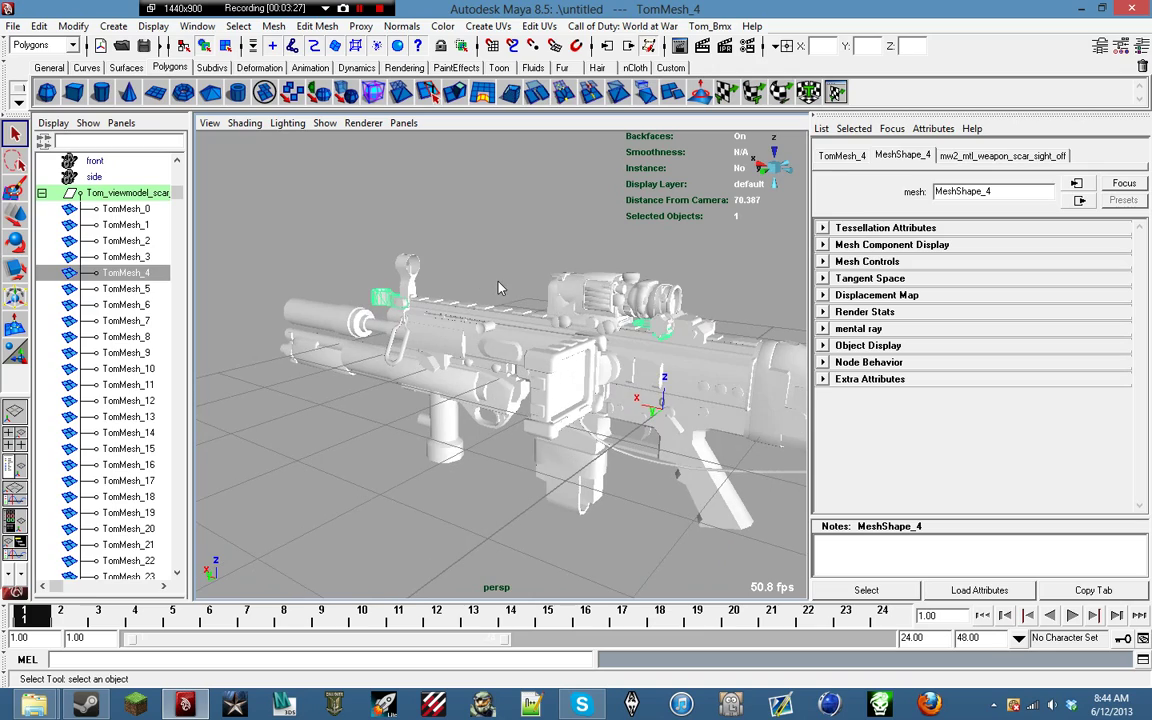
{"action": "left_click", "coordinate": [145, 289]}
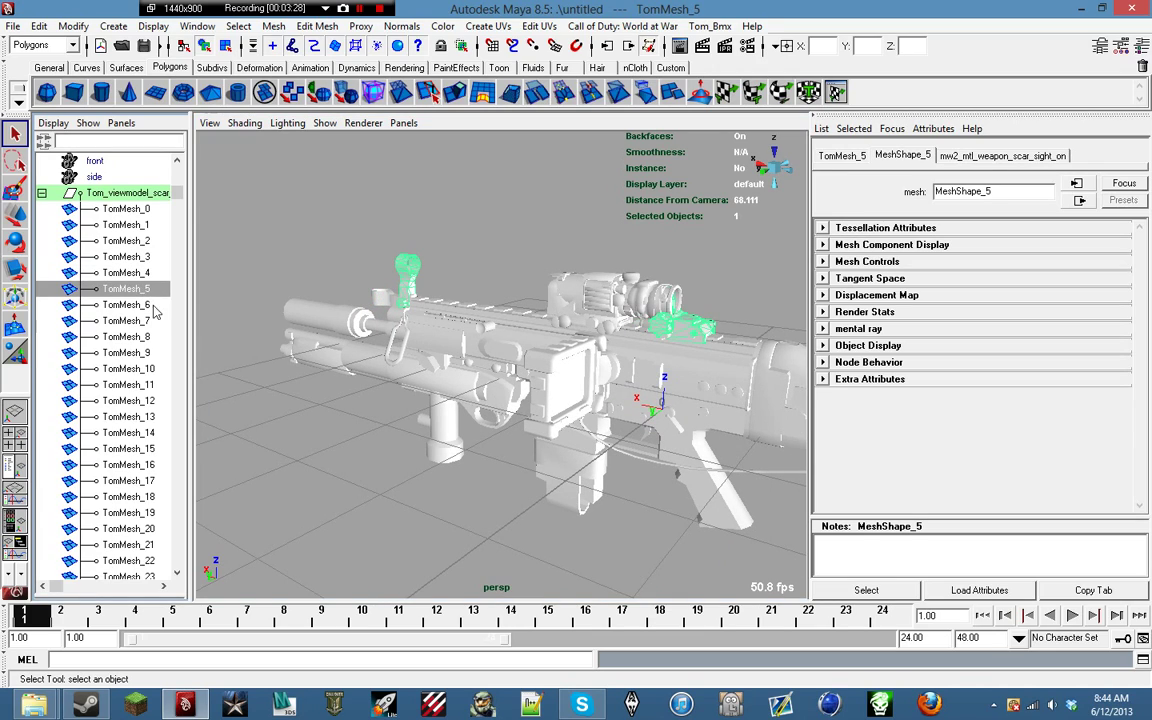
{"action": "left_click", "coordinate": [147, 305]}
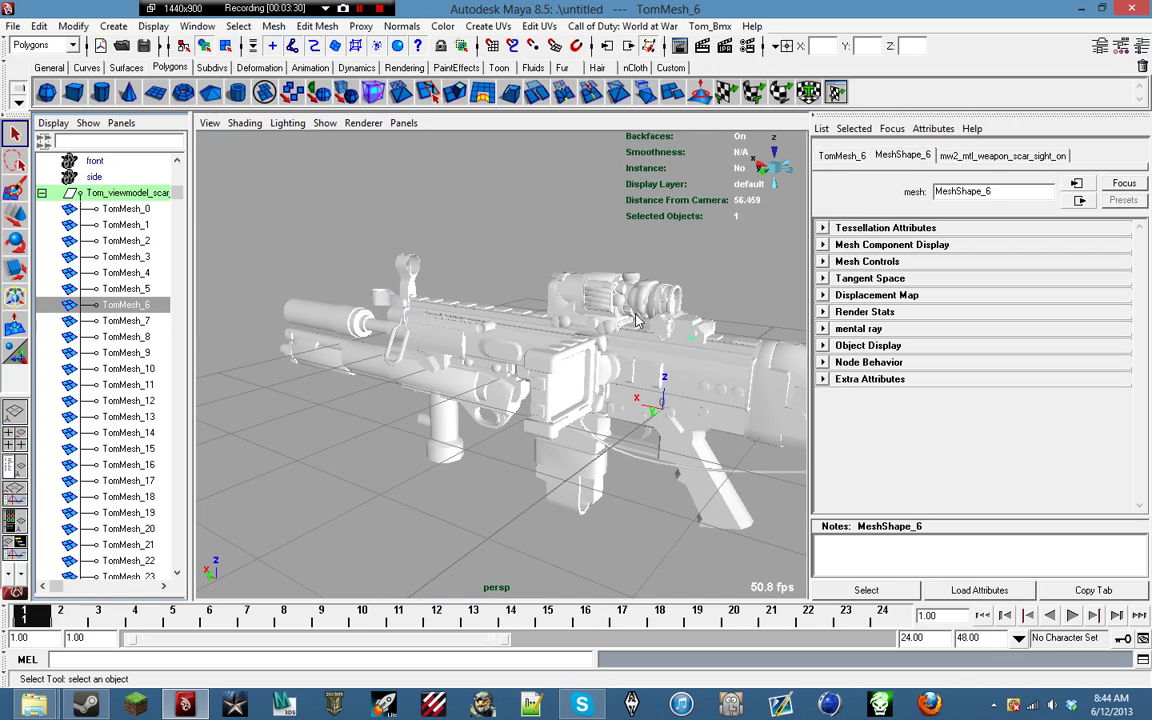
Step: Switch the perspective view to wireframe and replace the Attribute Editor with the Channel Box
{"action": "key", "text": "4"}
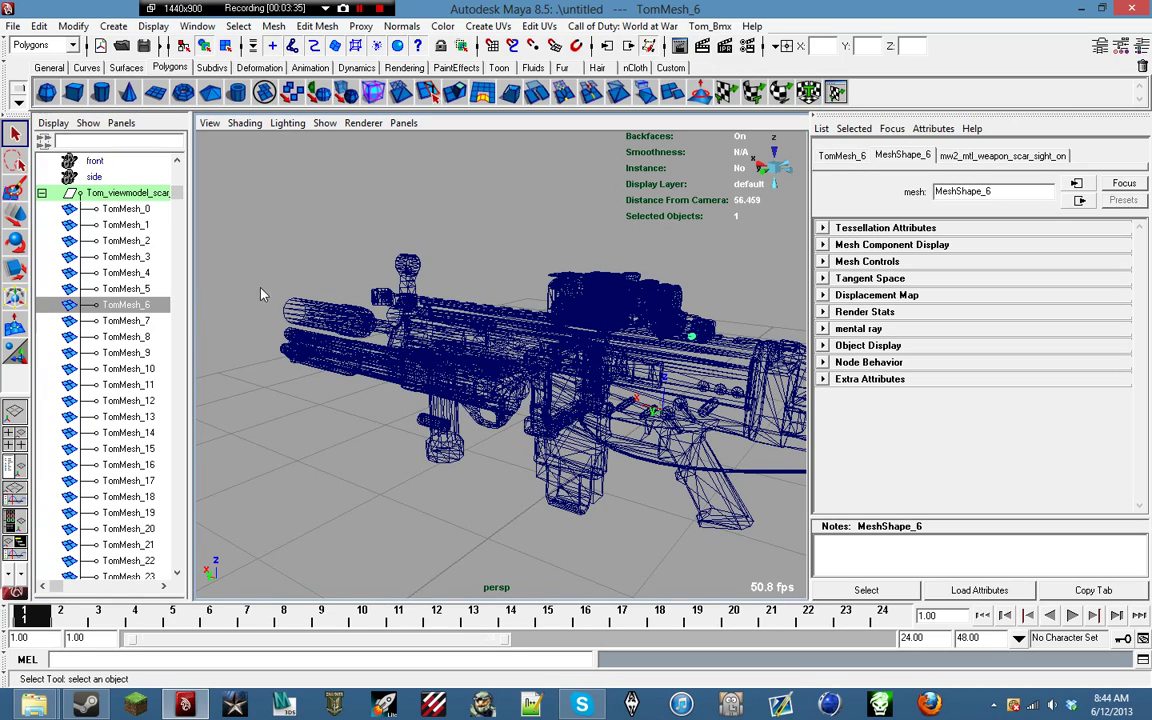
{"action": "key", "text": "5"}
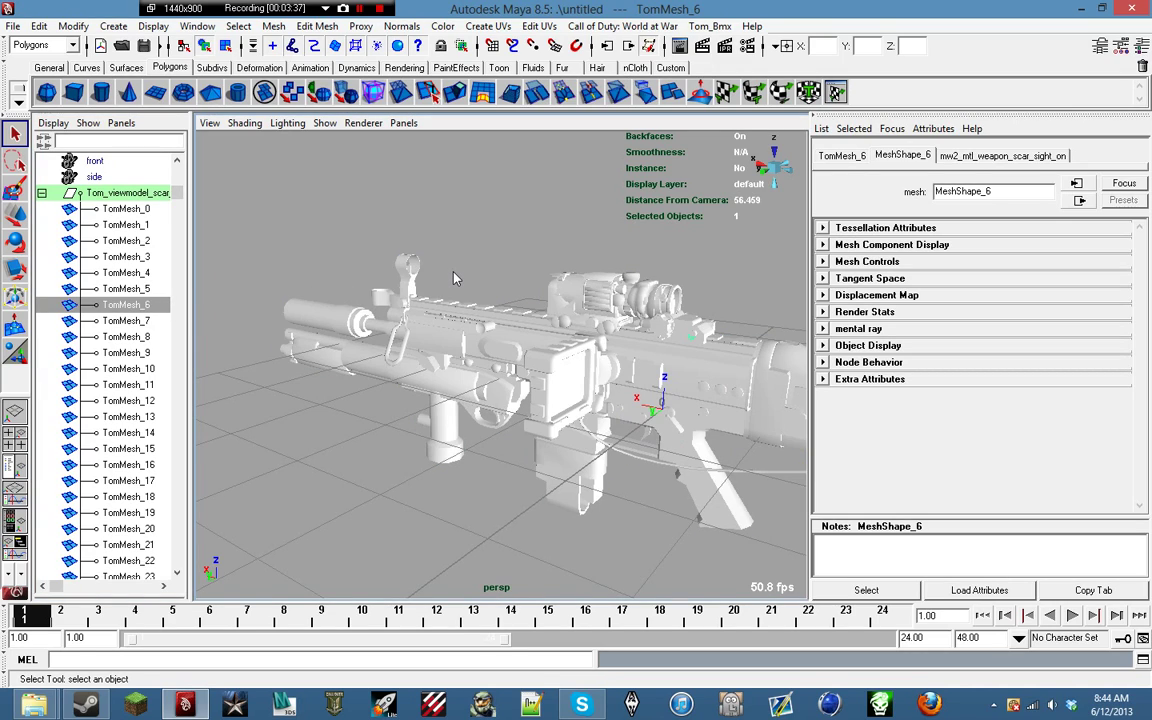
{"action": "key", "text": "4"}
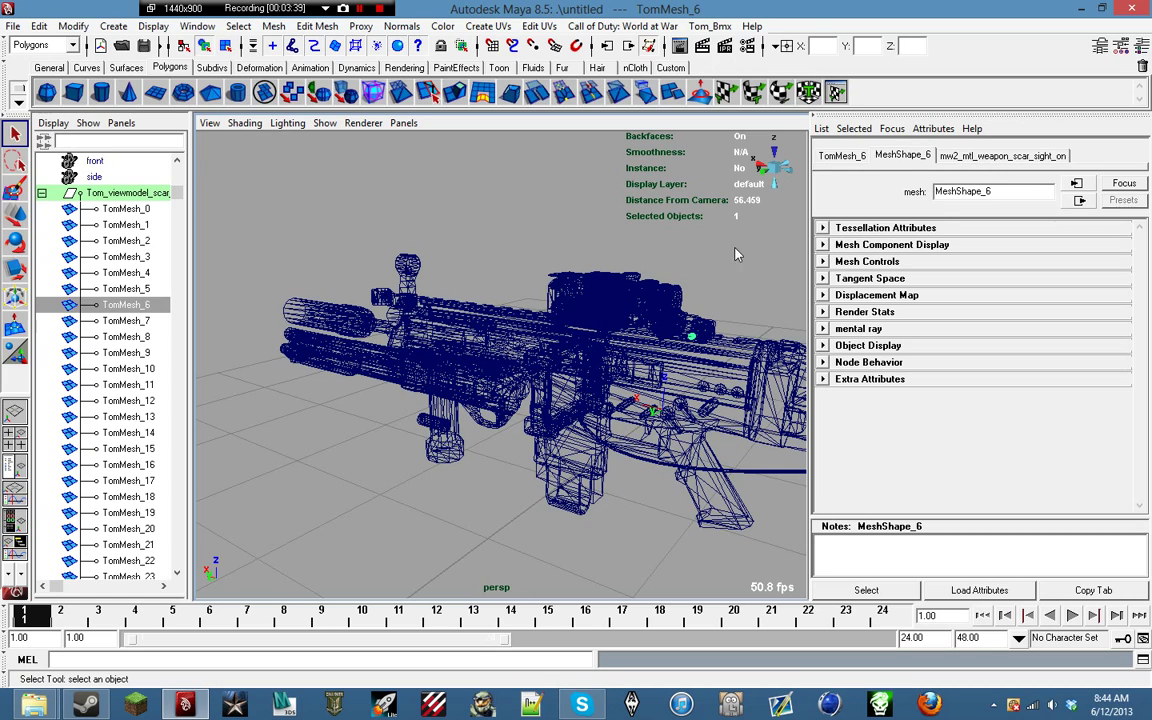
{"action": "key", "text": "ctrl+a"}
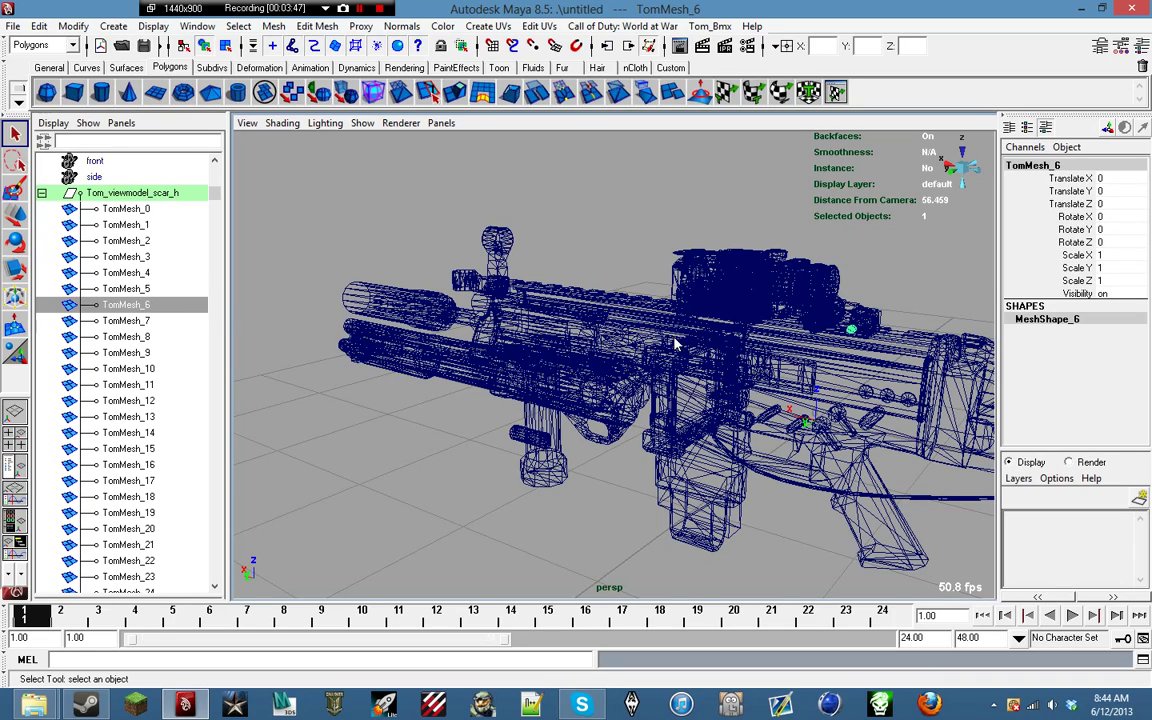
Step: Try deleting TomMesh_6, and undo the deletion
{"action": "left_click_drag", "start_coordinate": [745, 366], "coordinate": [430, 324], "text": "alt"}
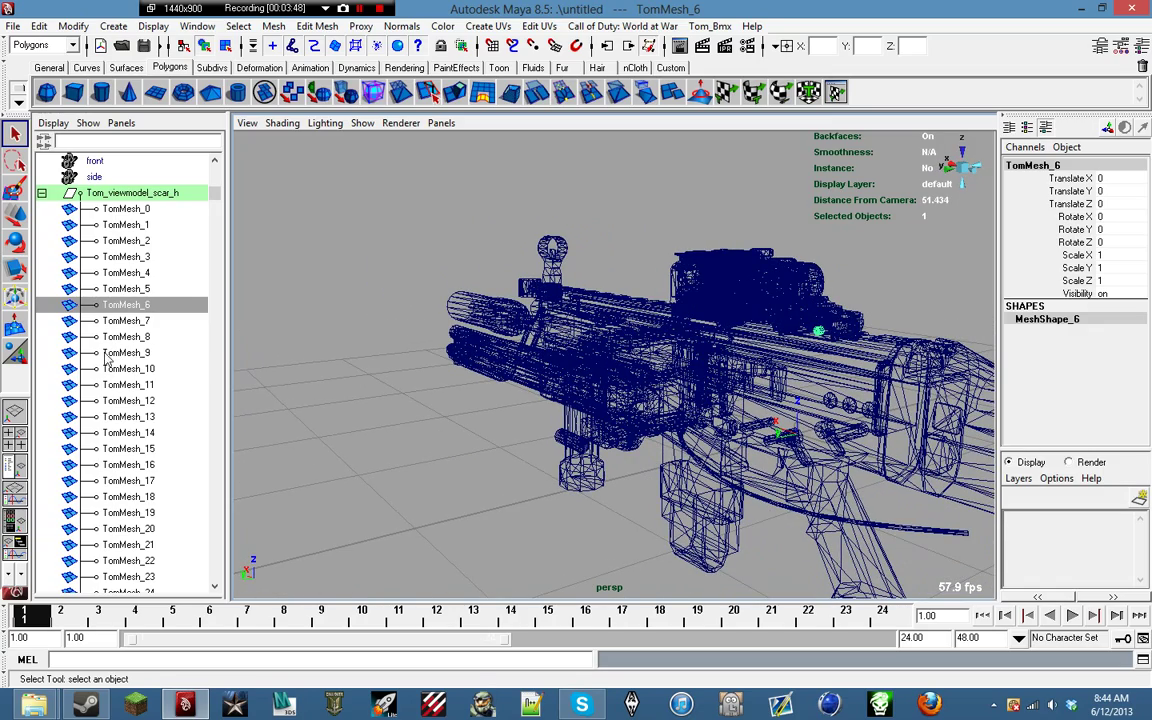
{"action": "key", "text": "Delete"}
{"action": "key", "text": "ctrl+z"}
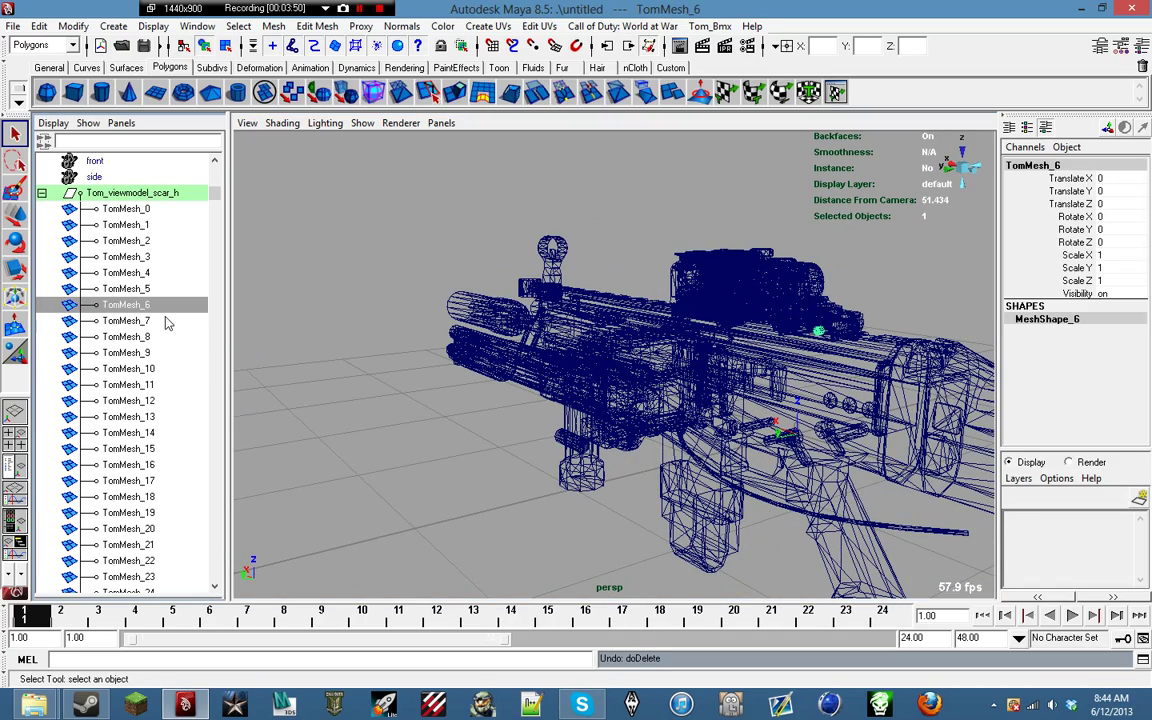
Step: Delete TomMesh_7, TomMesh_8 and TomMesh_9 from the Tom_viewmodel_scar_h group
{"action": "left_click", "coordinate": [160, 322]}
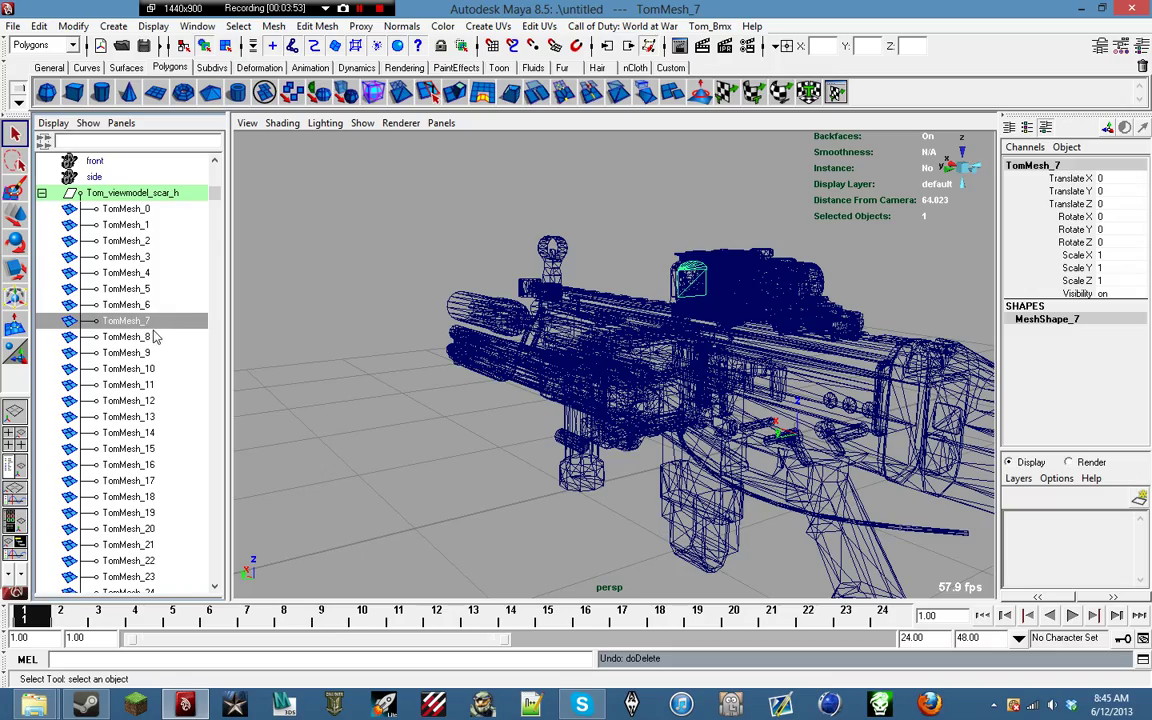
{"action": "scroll", "coordinate": [720, 262], "scroll_direction": "up", "scroll_amount": 3}
{"action": "middle_click_drag", "start_coordinate": [630, 277], "coordinate": [549, 299], "text": "alt"}
{"action": "left_click_drag", "start_coordinate": [549, 299], "coordinate": [512, 306], "text": "alt"}
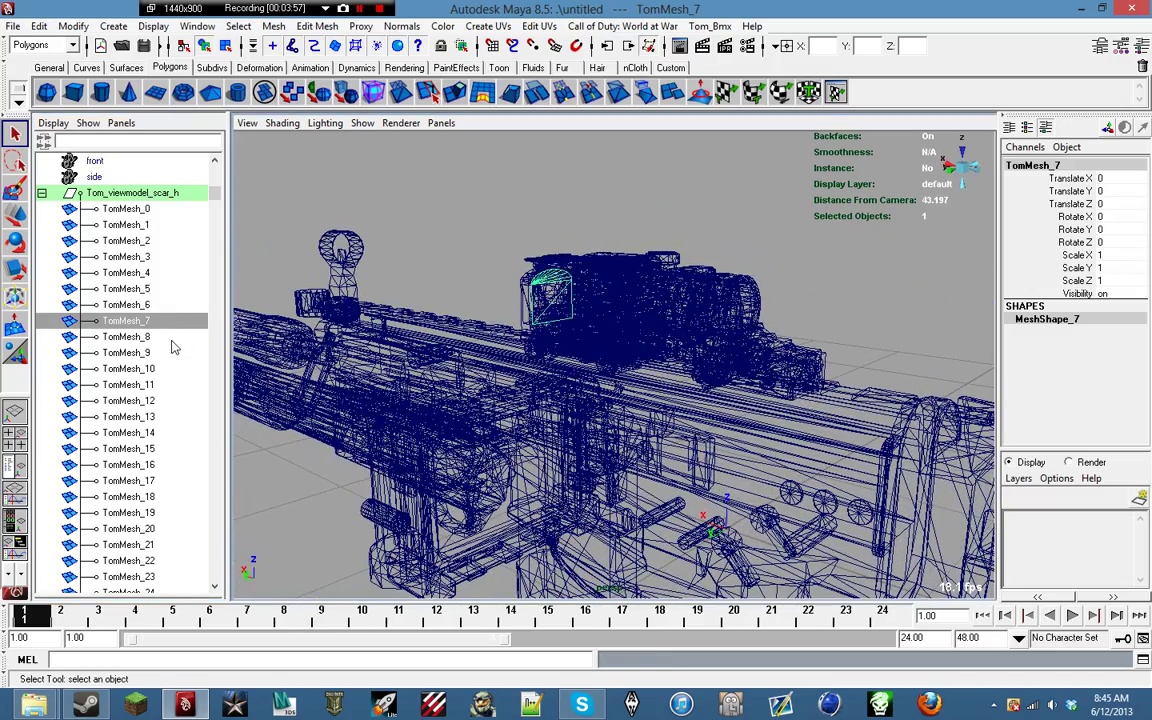
{"action": "key", "text": "Delete"}
{"action": "left_click", "coordinate": [150, 321]}
{"action": "key", "text": "Delete"}
{"action": "left_click", "coordinate": [150, 321]}
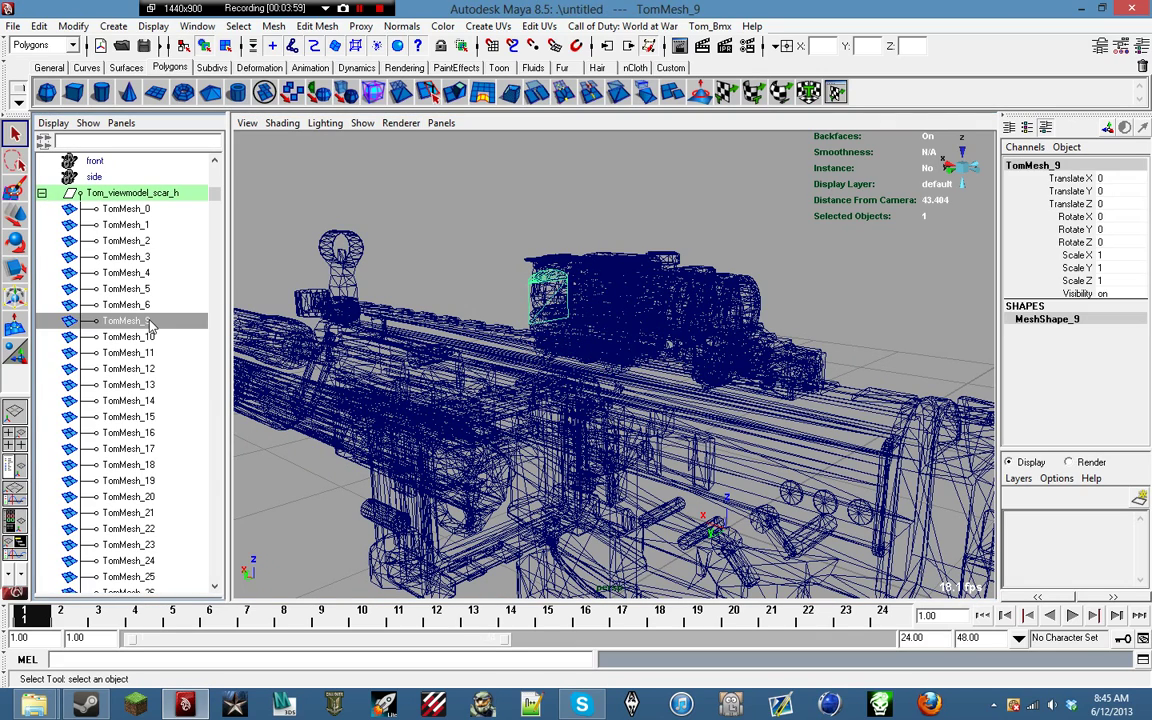
{"action": "key", "text": "Delete"}
Step: Delete TomMesh_10, the cylinder around the end of the barrel, and TomMesh_11
{"action": "left_click", "coordinate": [150, 321]}
{"action": "left_click_drag", "start_coordinate": [330, 360], "coordinate": [370, 388], "text": "alt"}
{"action": "scroll", "coordinate": [370, 388], "scroll_direction": "down", "scroll_amount": 3}
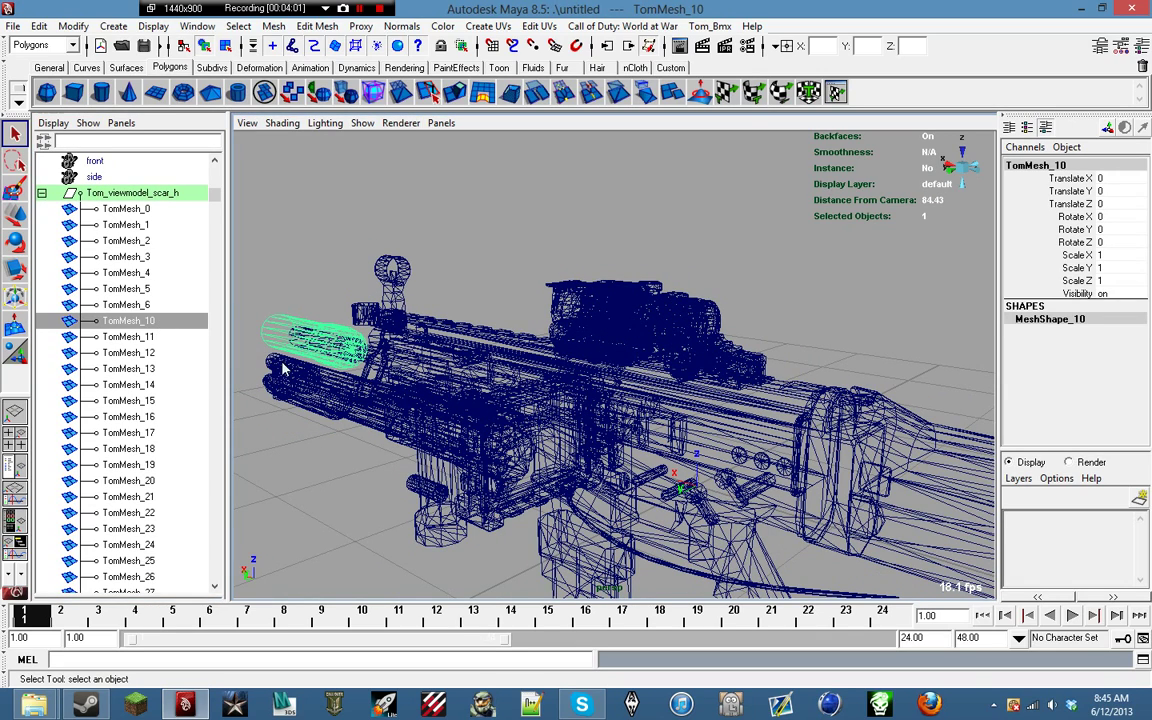
{"action": "key", "text": "Delete"}
{"action": "left_click", "coordinate": [149, 322]}
{"action": "key", "text": "Delete"}
Step: Delete TomMesh_12 through TomMesh_15 from the rifle group
{"action": "left_click", "coordinate": [149, 322]}
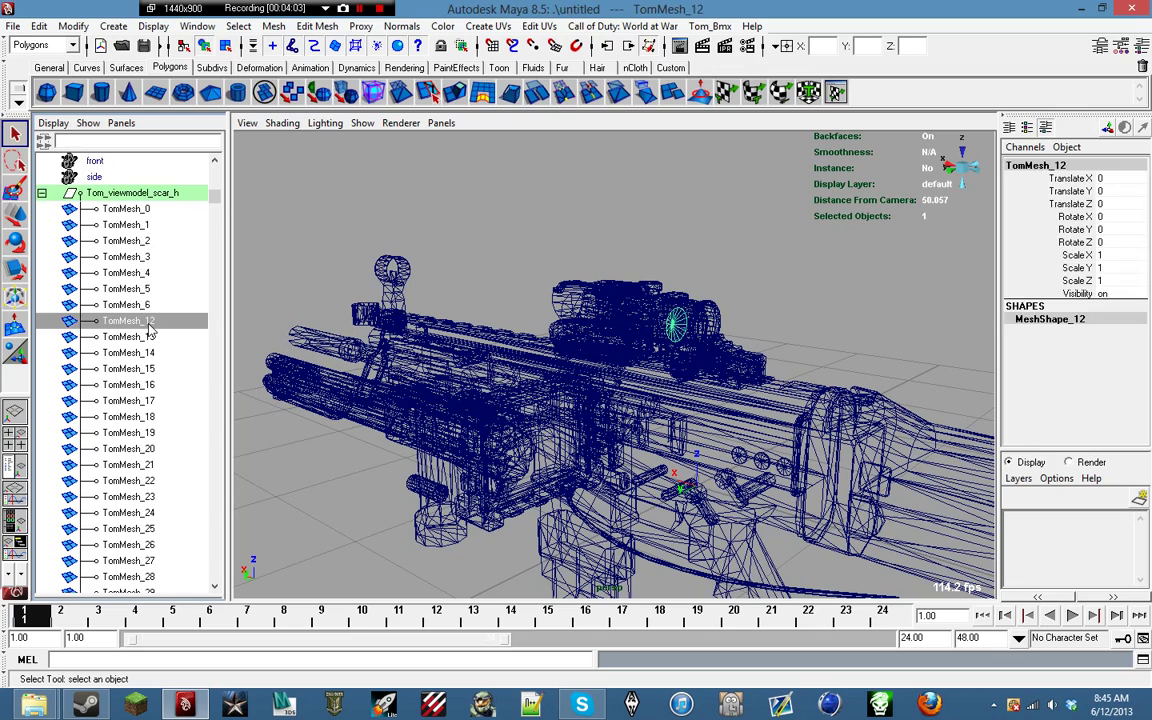
{"action": "key", "text": "Delete"}
{"action": "left_click", "coordinate": [149, 326]}
{"action": "key", "text": "Delete"}
{"action": "left_click", "coordinate": [149, 326]}
{"action": "key", "text": "Delete"}
{"action": "left_click", "coordinate": [149, 326]}
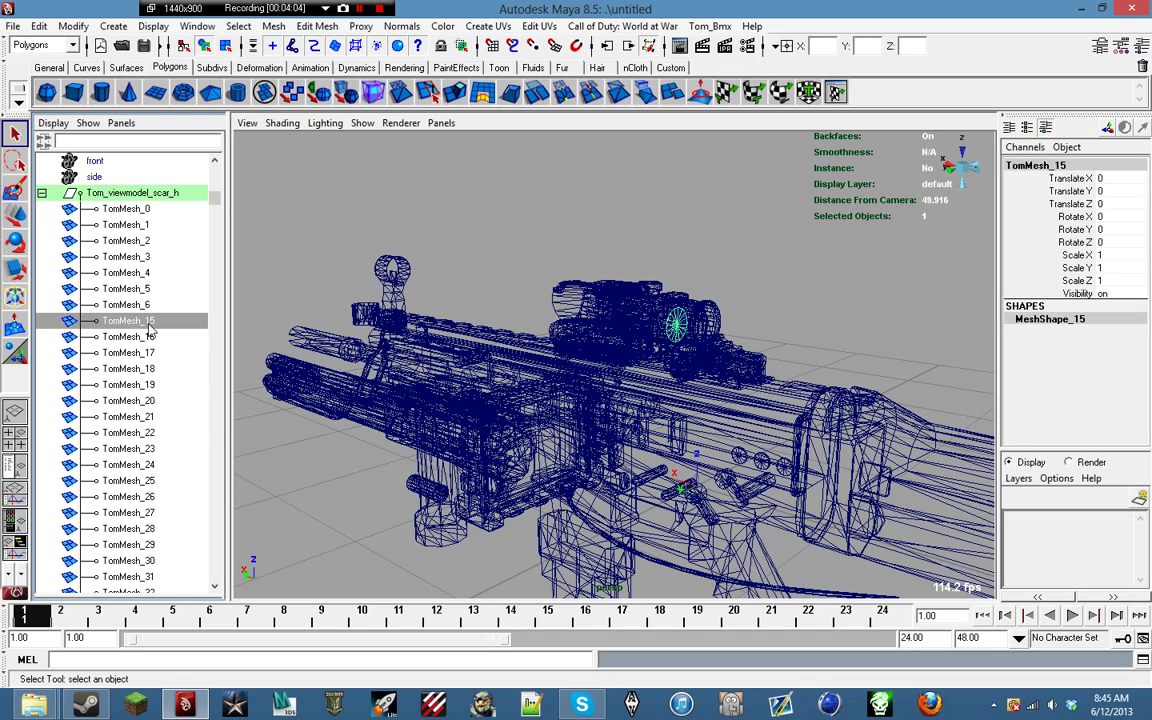
{"action": "key", "text": "Delete"}
Step: Delete the attachment meshes TomMesh_16 through TomMesh_20, and undo the accidental deletion of TomMesh_5
{"action": "left_click", "coordinate": [149, 326]}
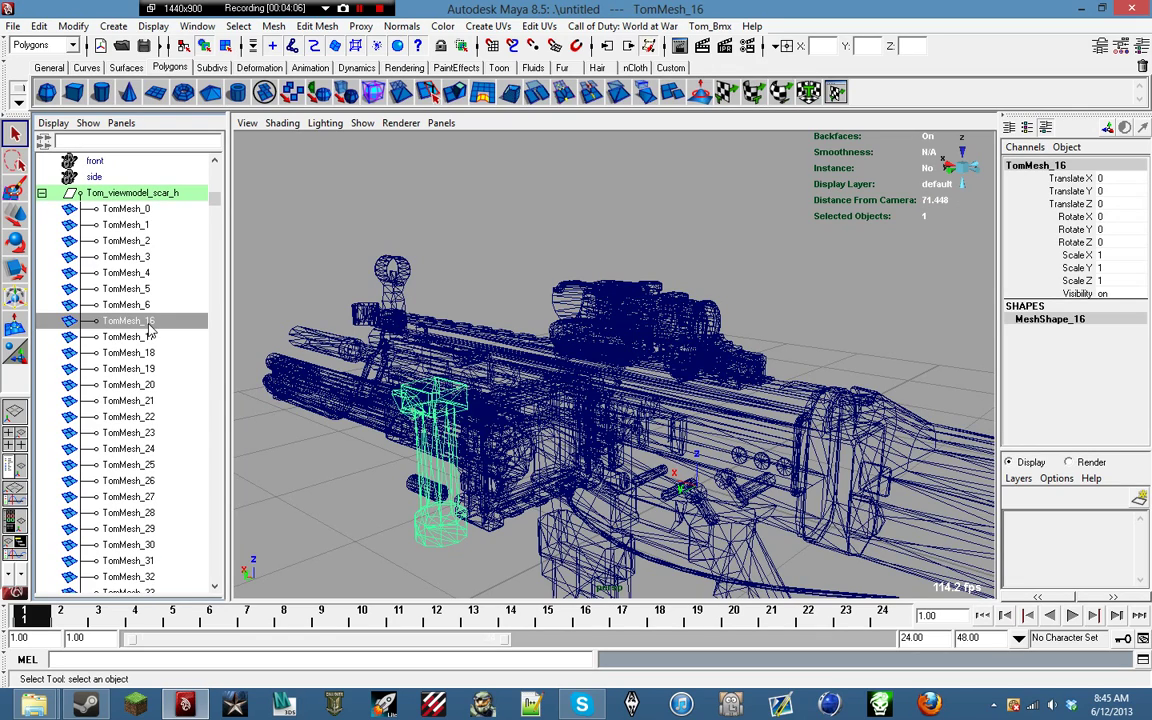
{"action": "key", "text": "Delete"}
{"action": "left_click", "coordinate": [149, 326]}
{"action": "key", "text": "Delete"}
{"action": "left_click", "coordinate": [149, 326]}
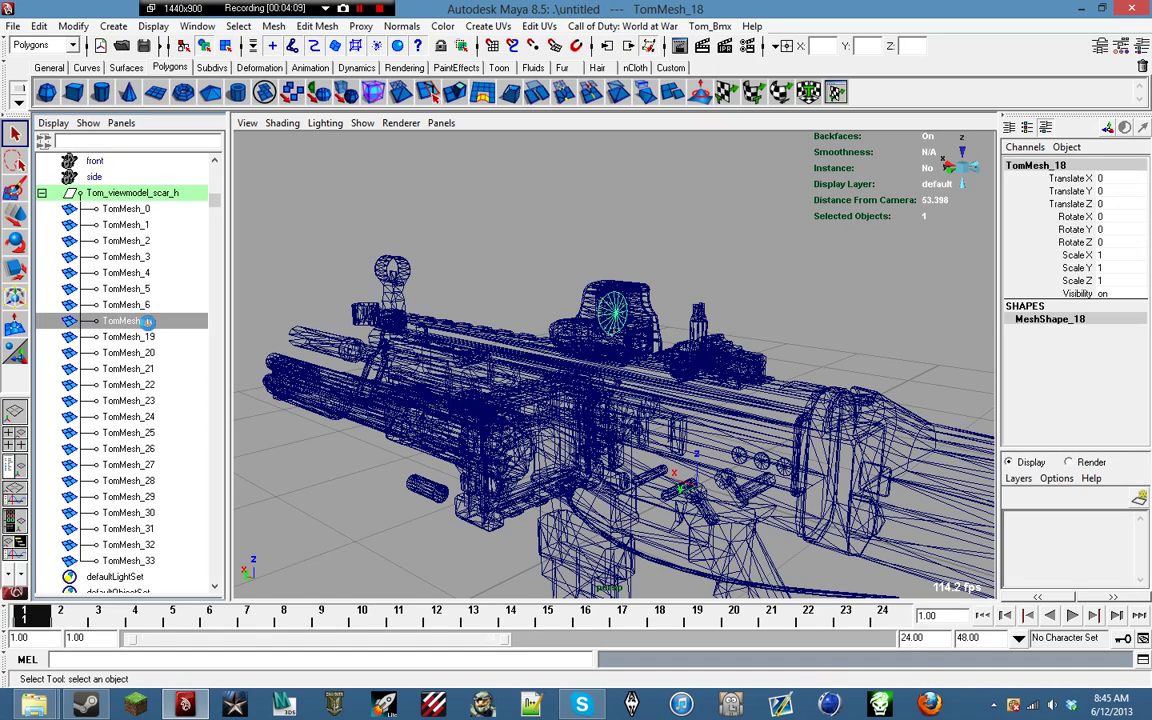
{"action": "key", "text": "Delete"}
{"action": "left_click", "coordinate": [149, 326]}
{"action": "key", "text": "Delete"}
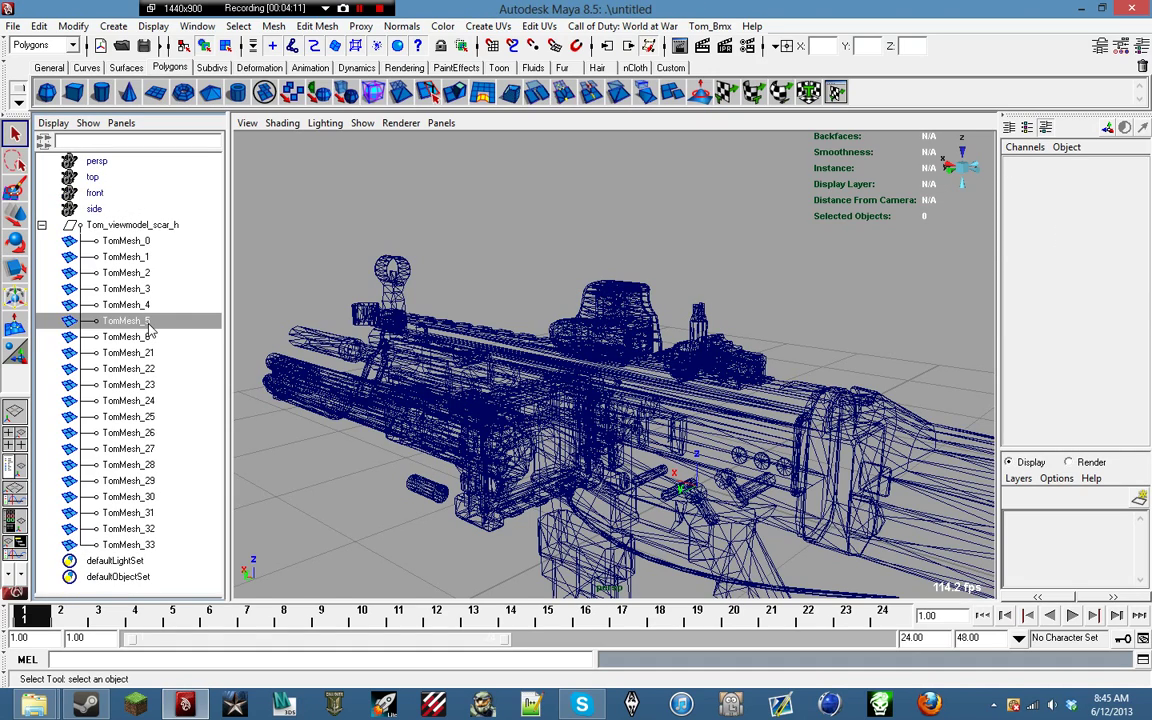
{"action": "key", "text": "ctrl+z"}
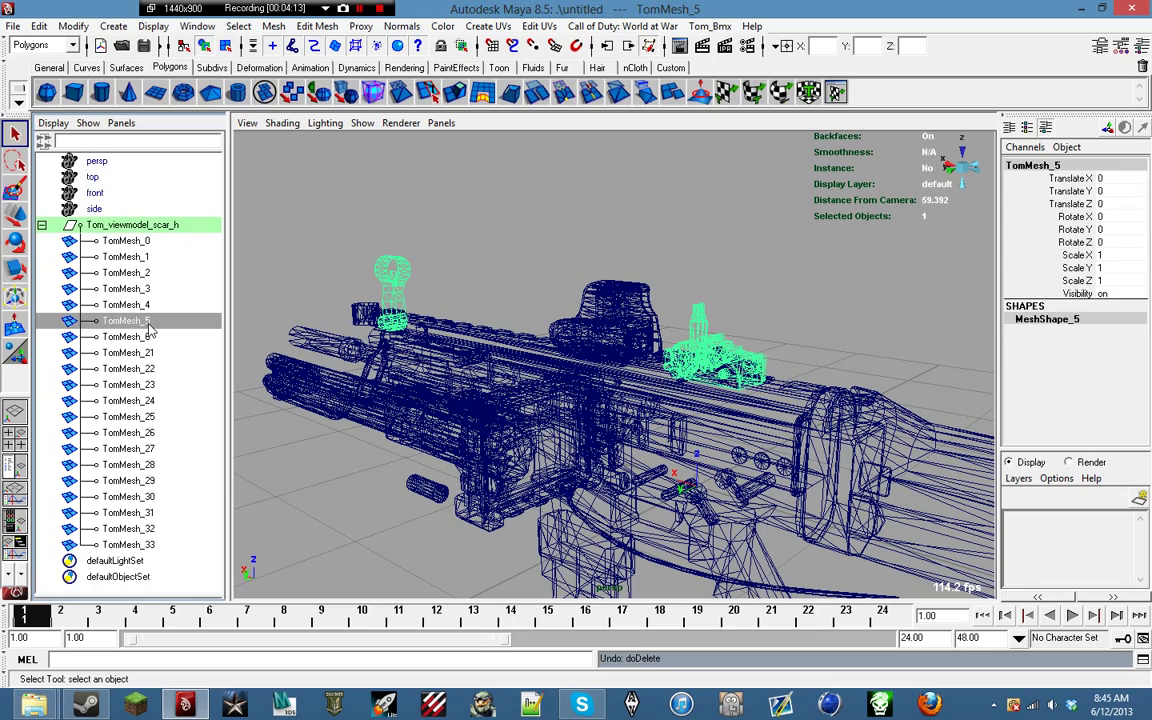
Step: Check which part TomMesh_6 is, and delete the under-barrel attachment meshes TomMesh_21 through TomMesh_25
{"action": "left_click", "coordinate": [157, 338]}
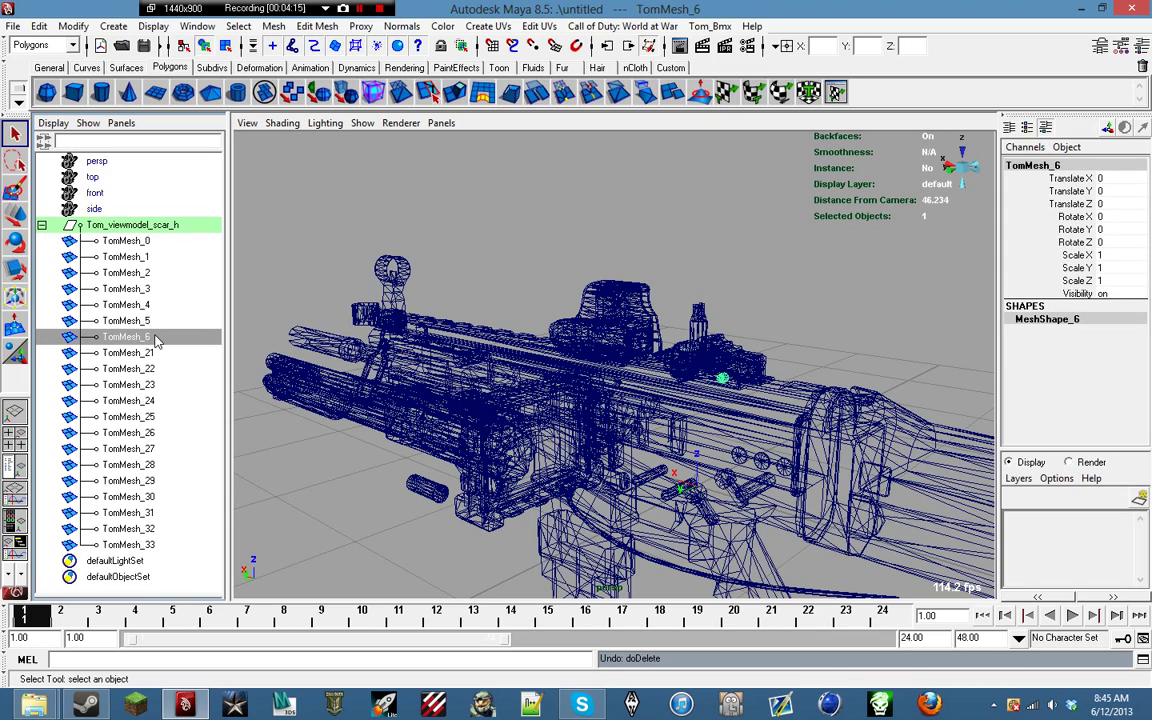
{"action": "left_click", "coordinate": [158, 355]}
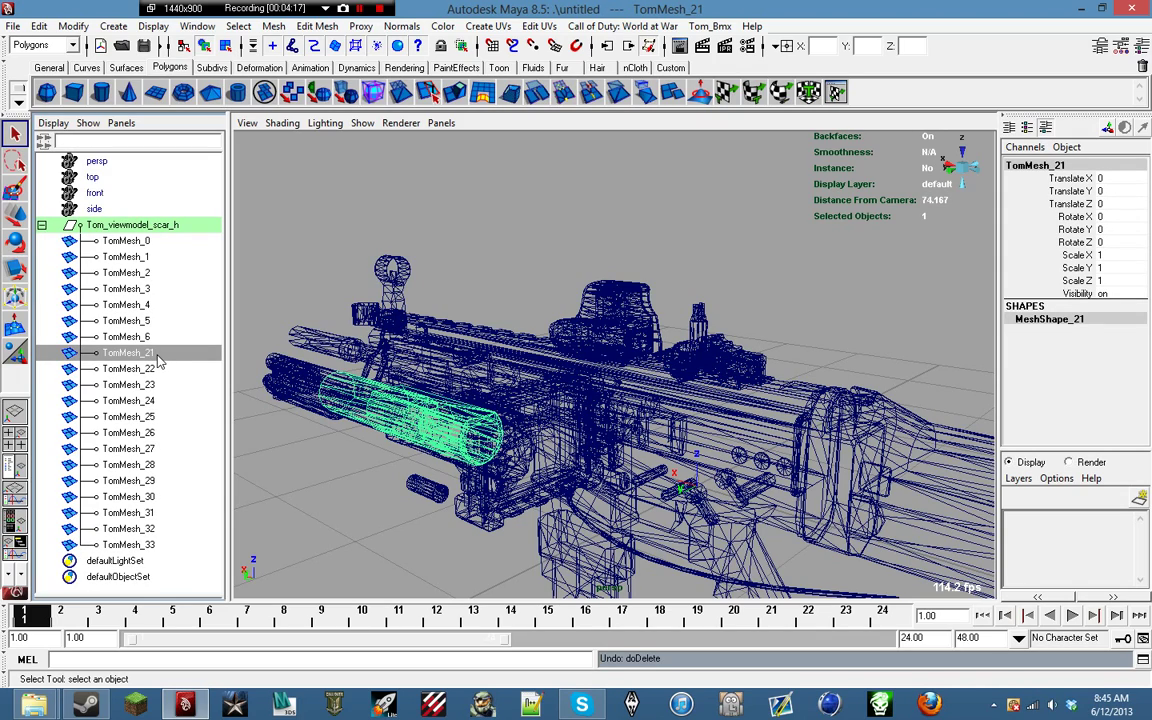
{"action": "key", "text": "Delete"}
{"action": "left_click", "coordinate": [157, 356]}
{"action": "key", "text": "Delete"}
{"action": "left_click", "coordinate": [157, 356]}
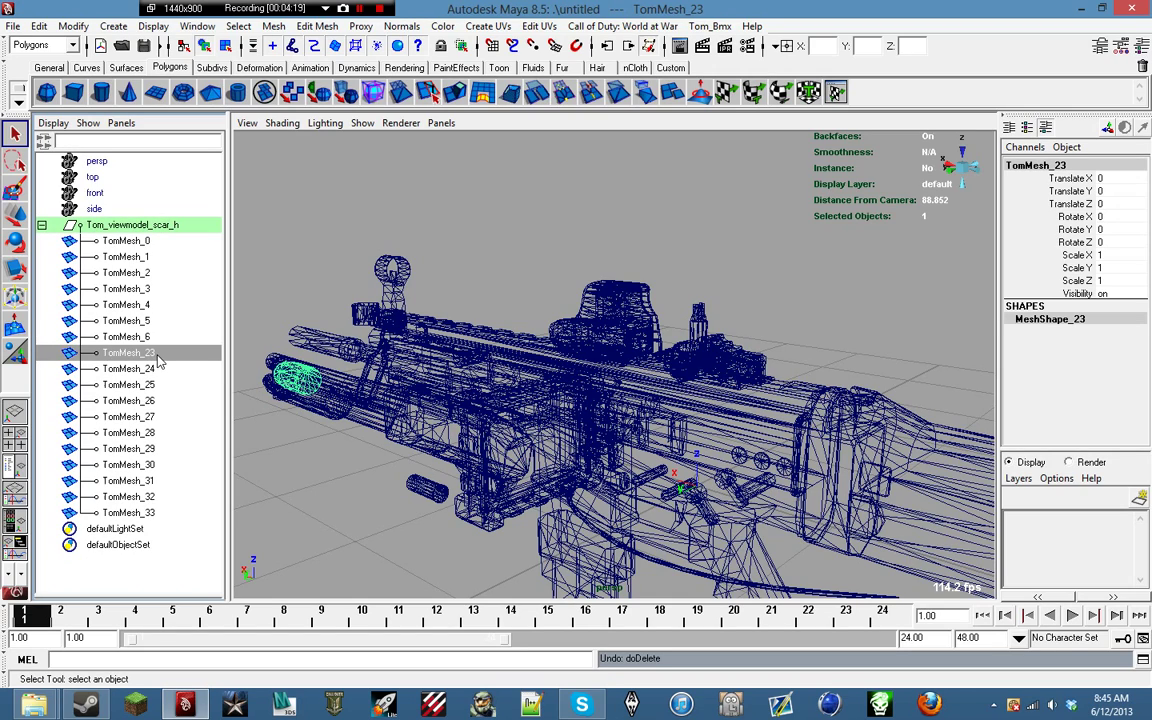
{"action": "key", "text": "Delete"}
{"action": "left_click", "coordinate": [157, 358]}
{"action": "key", "text": "Delete"}
{"action": "left_click", "coordinate": [157, 358]}
{"action": "key", "text": "Delete"}
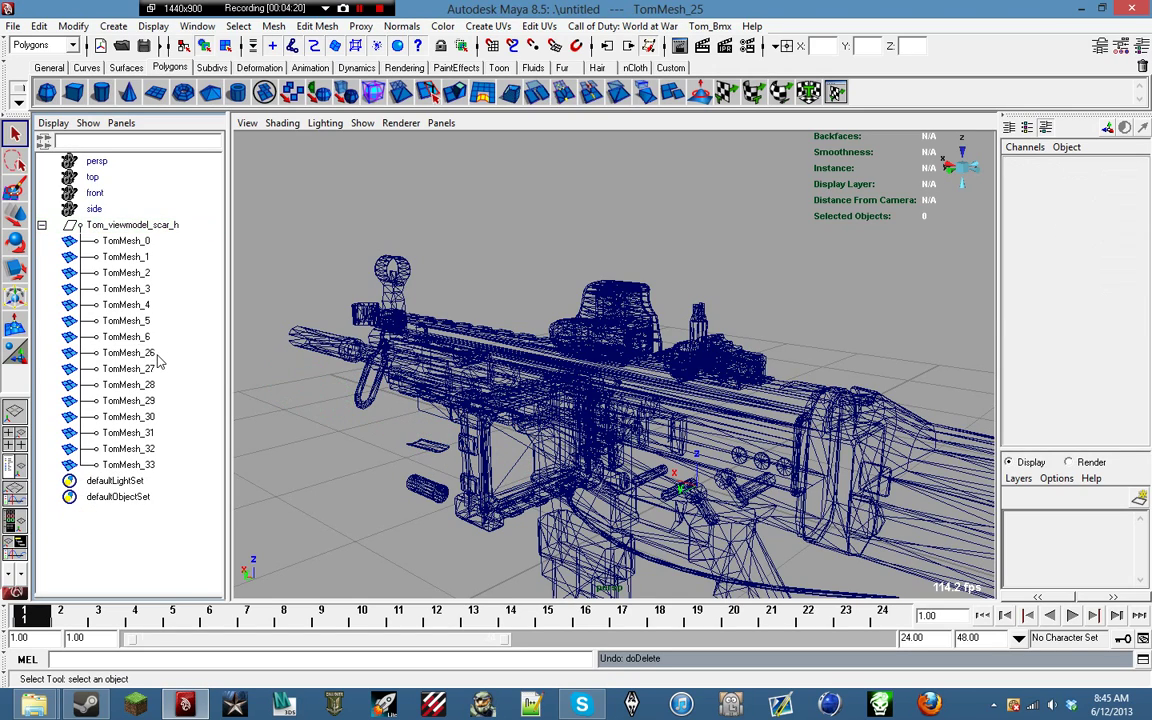
Step: Delete TomMesh_26, TomMesh_27 and TomMesh_28 from the rifle group
{"action": "left_click", "coordinate": [157, 358]}
{"action": "key", "text": "Delete"}
{"action": "left_click", "coordinate": [157, 362]}
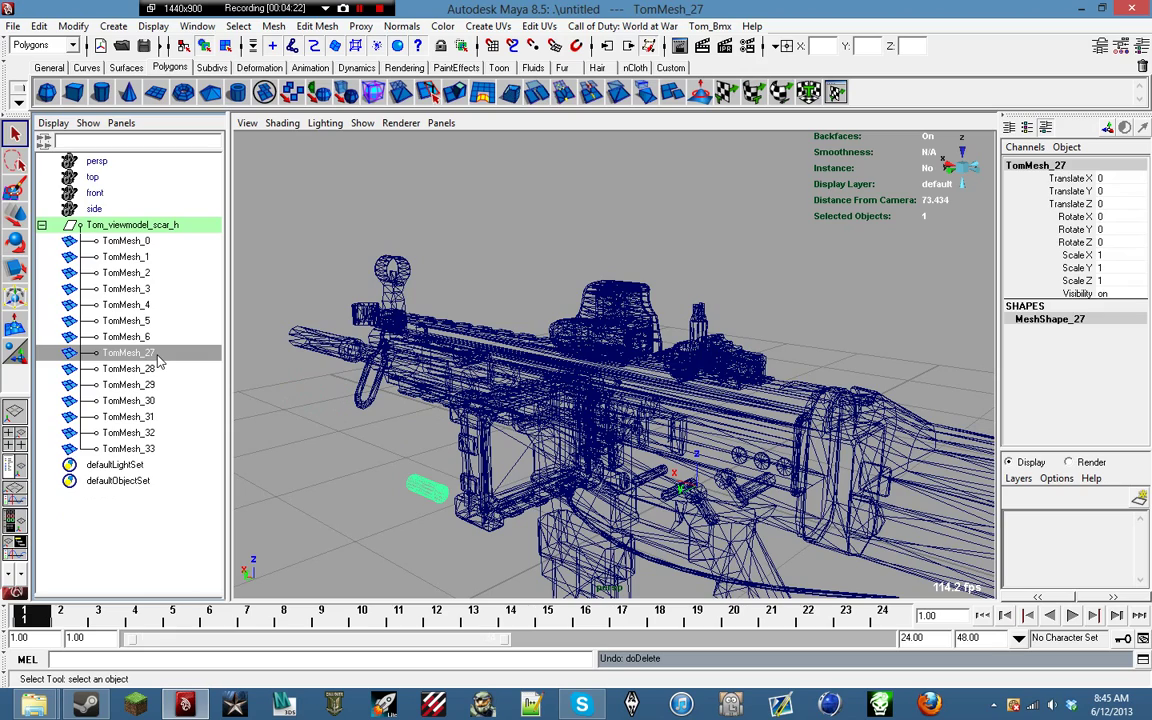
{"action": "key", "text": "Delete"}
{"action": "left_click", "coordinate": [157, 362]}
{"action": "key", "text": "Delete"}
Step: Delete the remaining attachment meshes TomMesh_29 through TomMesh_33
{"action": "left_click", "coordinate": [157, 358]}
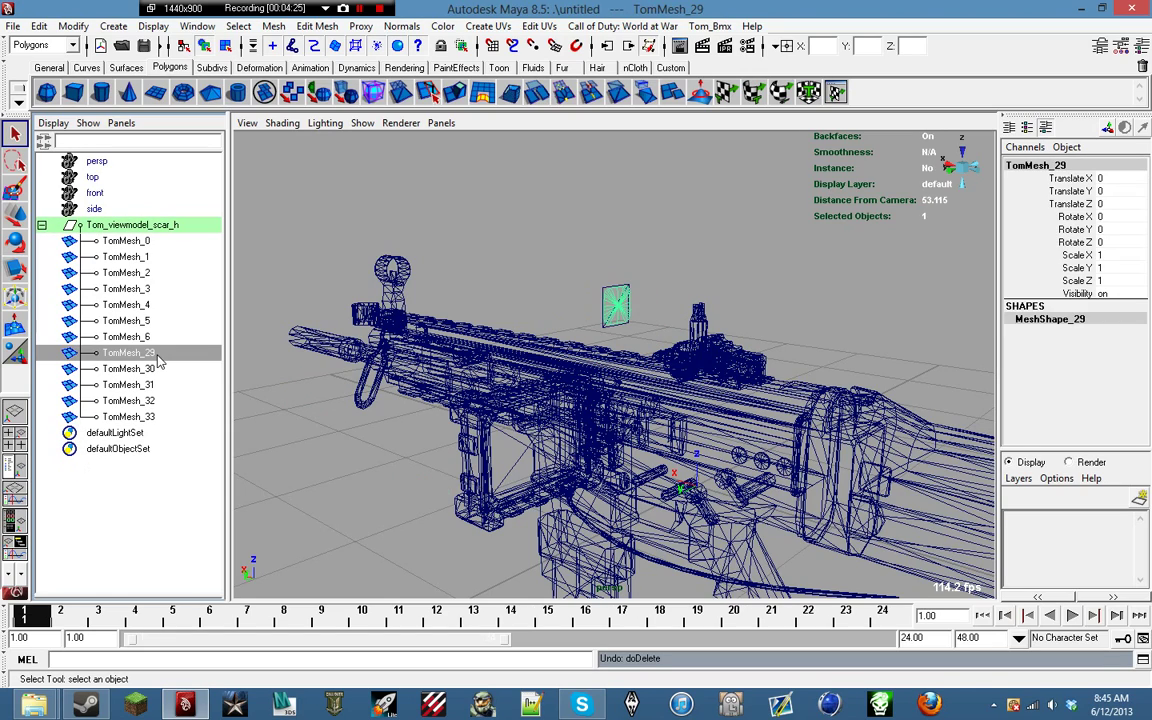
{"action": "key", "text": "Delete"}
{"action": "left_click", "coordinate": [157, 358]}
{"action": "key", "text": "Delete"}
{"action": "left_click", "coordinate": [157, 358]}
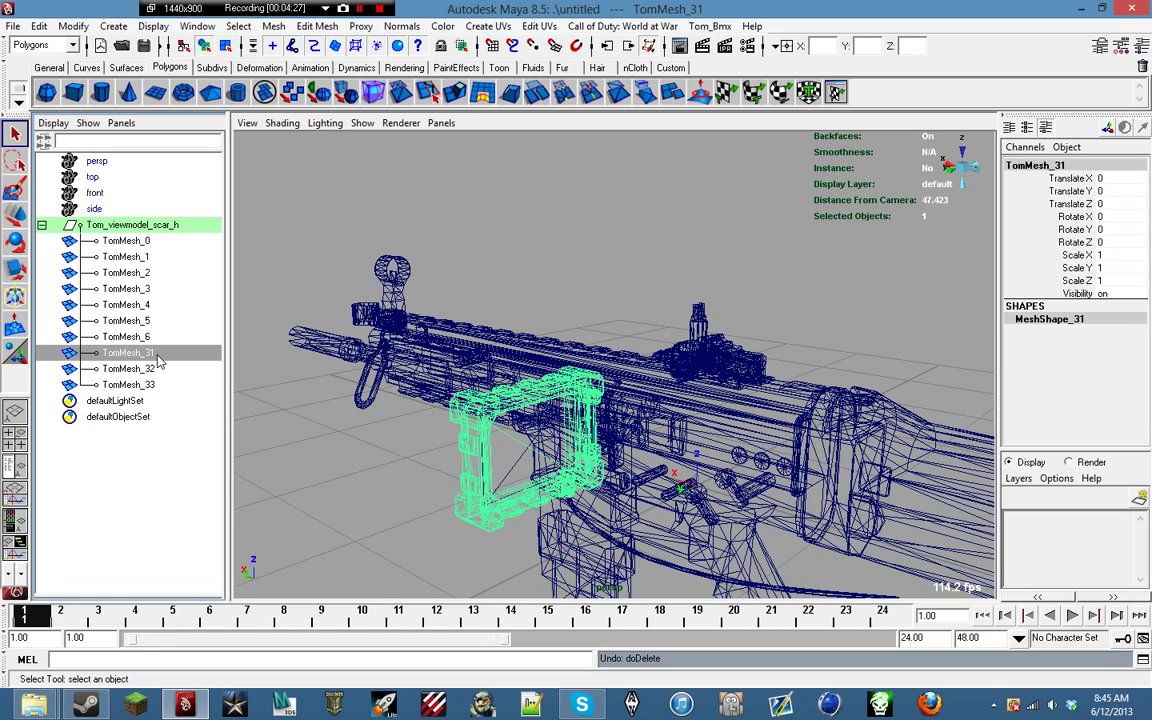
{"action": "key", "text": "Delete"}
{"action": "left_click", "coordinate": [157, 360]}
{"action": "key", "text": "Delete"}
{"action": "left_click", "coordinate": [157, 360]}
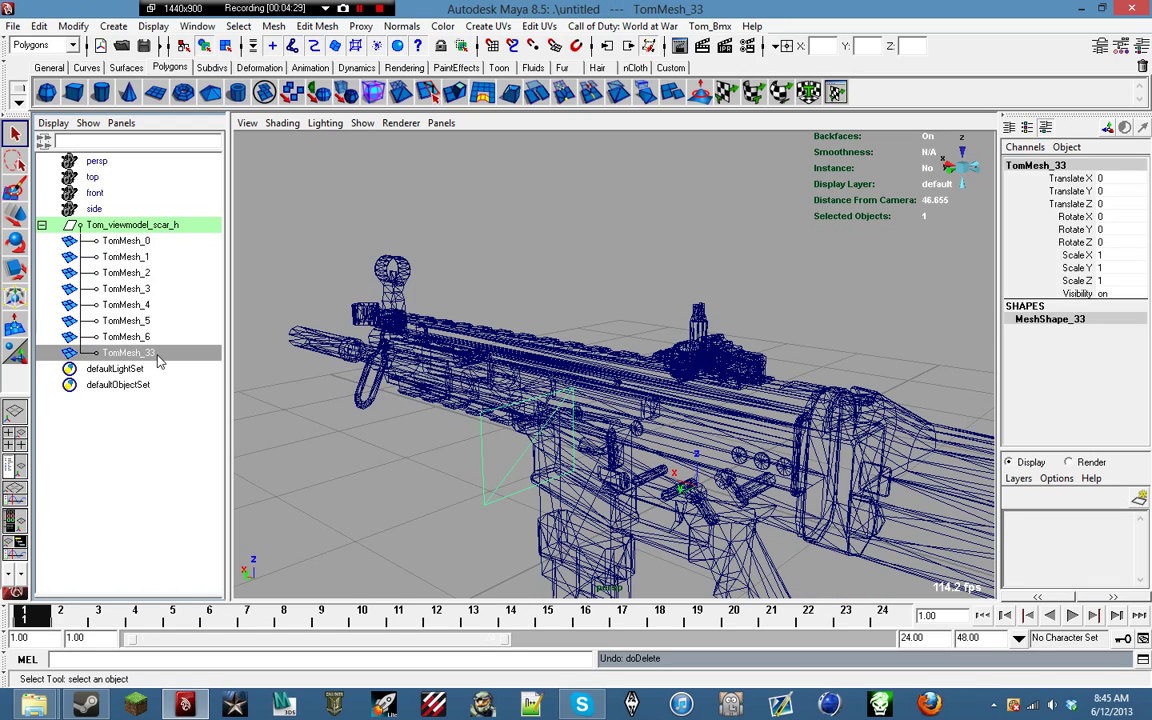
{"action": "key", "text": "Delete"}
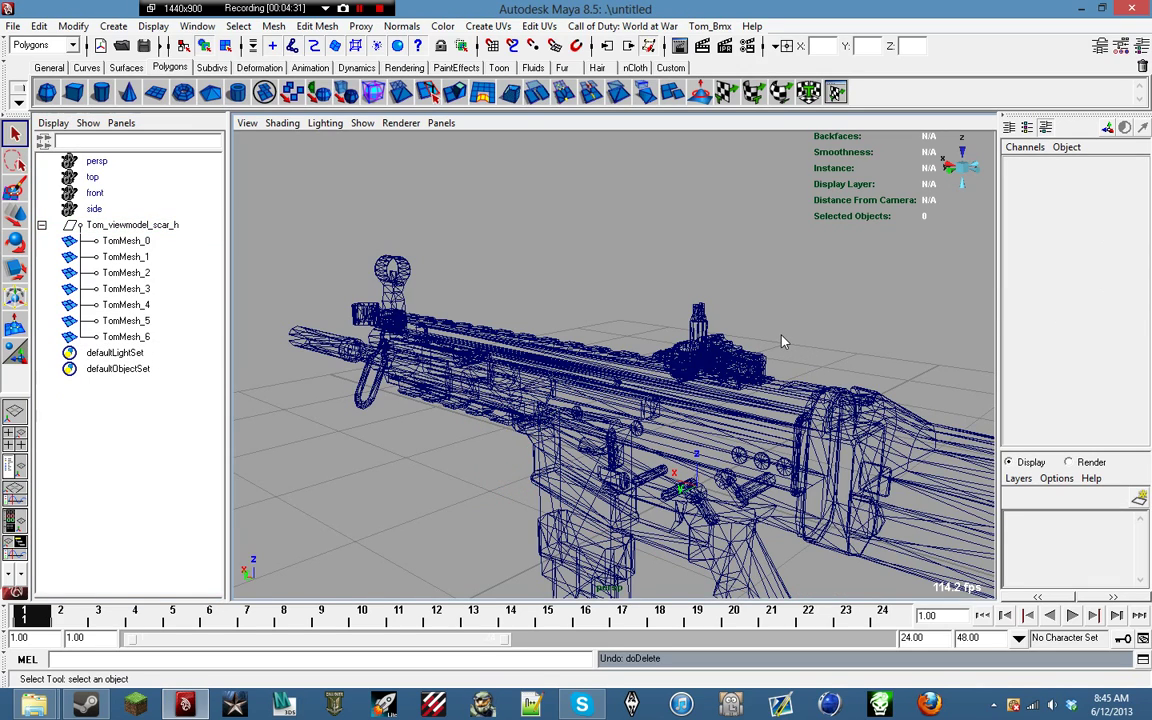
Step: Switch the perspective view to shaded display and look over the remaining rifle parts
{"action": "key", "text": "5"}
{"action": "mouse_move", "coordinate": [784, 342]}
{"action": "left_mouse_down", "text": "alt"}
{"action": "mouse_move", "coordinate": [602, 362]}
{"action": "mouse_move", "coordinate": [578, 341]}
{"action": "left_mouse_up", "text": "alt"}
{"action": "middle_click_drag", "start_coordinate": [590, 420], "coordinate": [573, 399], "text": "alt"}
{"action": "mouse_move", "coordinate": [573, 399]}
{"action": "left_mouse_down", "text": "alt"}
{"action": "mouse_move", "coordinate": [560, 392]}
{"action": "mouse_move", "coordinate": [600, 385]}
{"action": "mouse_move", "coordinate": [575, 388]}
{"action": "left_mouse_up", "text": "alt"}
{"action": "right_click_drag", "start_coordinate": [575, 388], "coordinate": [612, 386], "text": "alt"}
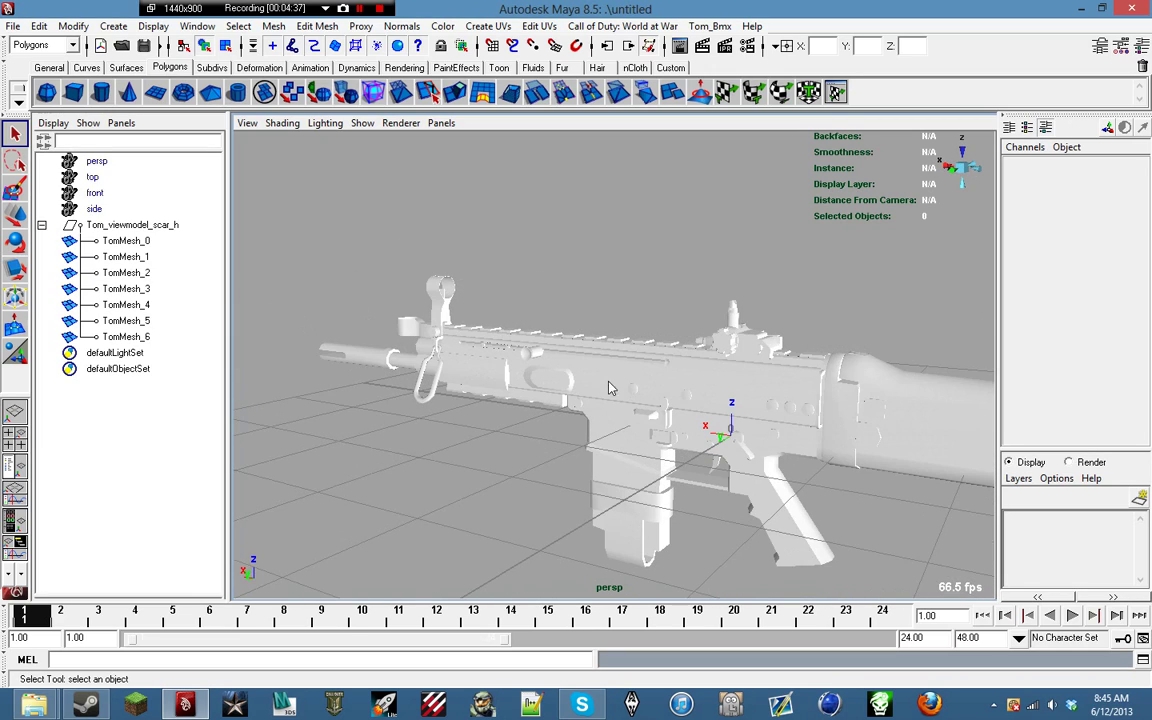
Step: Open the Hypershade and show the attributes of the mw2_mtl_weapon_scar_h material
{"action": "left_click", "coordinate": [197, 26]}
{"action": "mouse_move", "coordinate": [240, 65]}
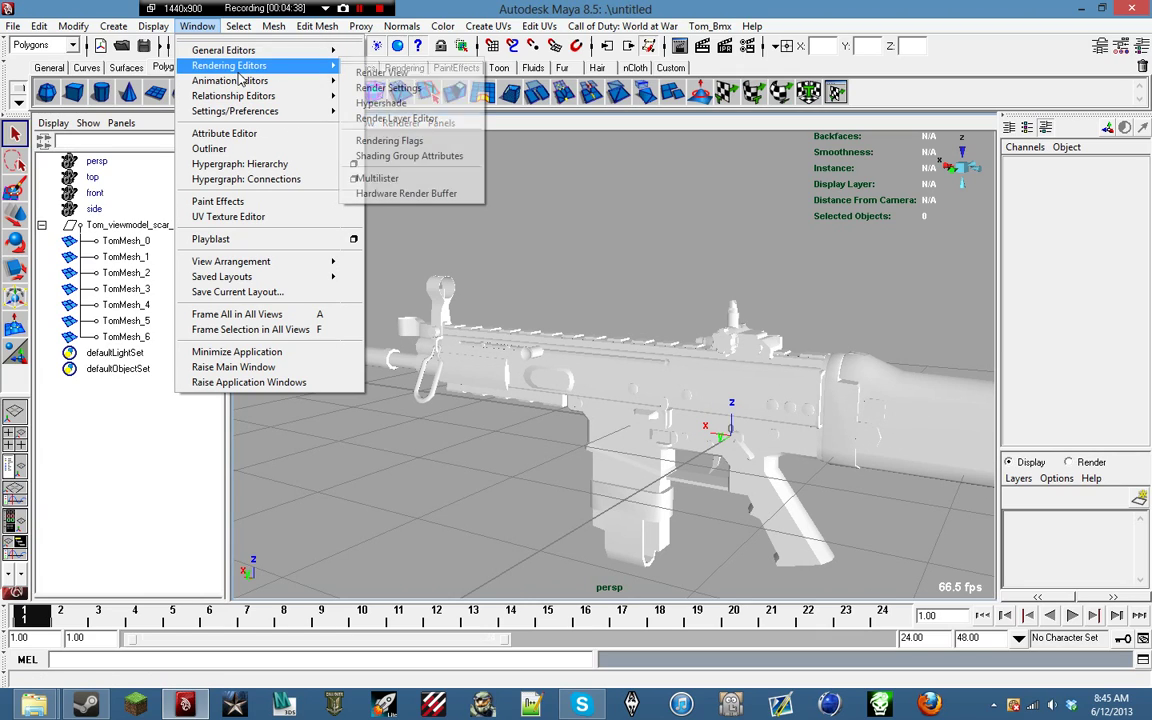
{"action": "left_click", "coordinate": [380, 104]}
{"action": "left_click_drag", "start_coordinate": [490, 55], "coordinate": [485, 97]}
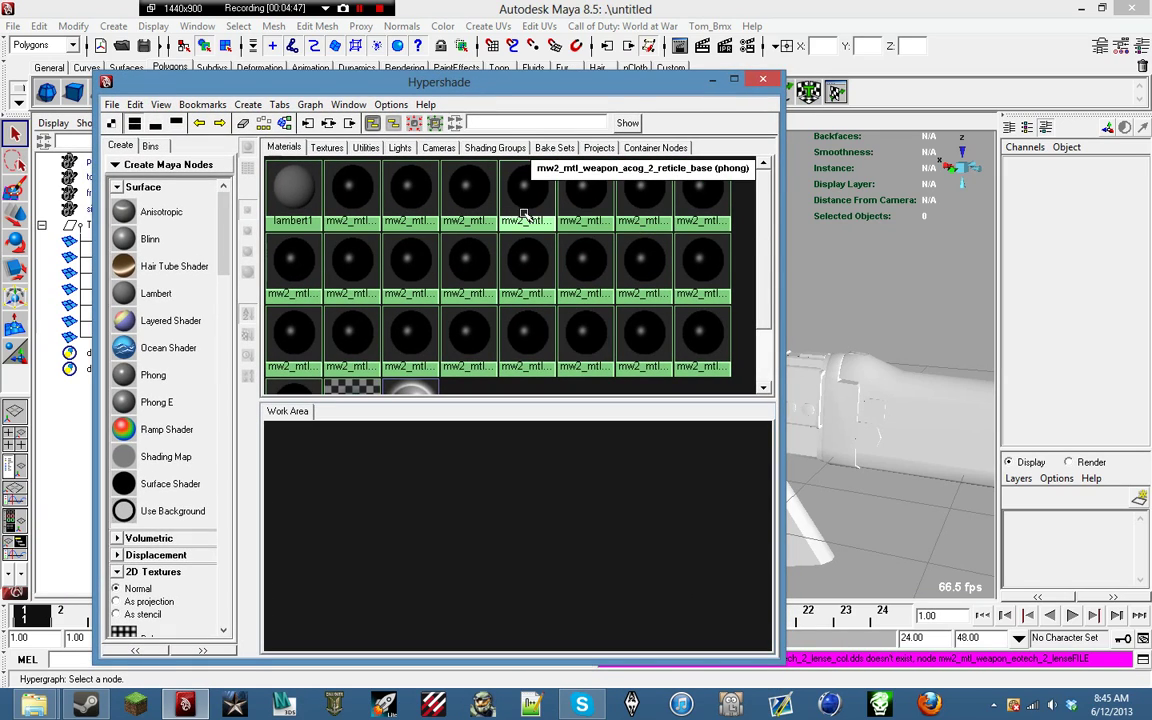
{"action": "left_click", "coordinate": [651, 278]}
{"action": "key", "text": "ctrl+a"}
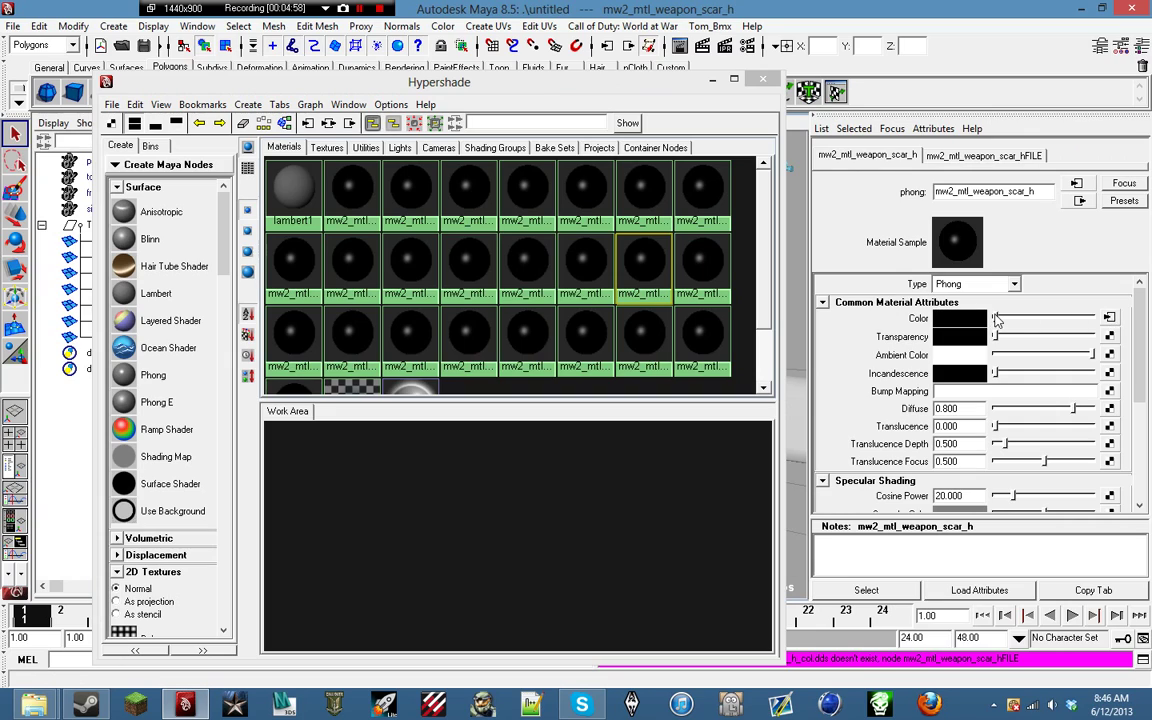
Step: Open the image browser for the material's color file texture and enter the model_export folder
{"action": "left_click", "coordinate": [1109, 319]}
{"action": "left_click", "coordinate": [1109, 359]}
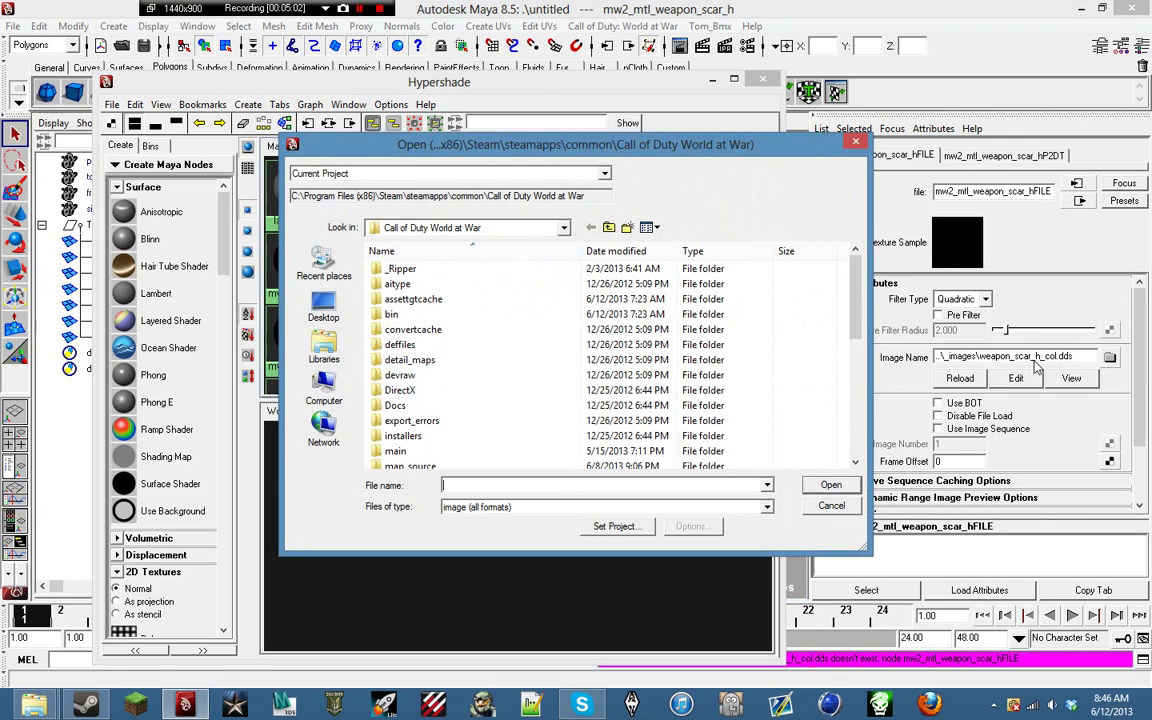
{"action": "scroll", "coordinate": [476, 430], "scroll_direction": "down", "scroll_amount": 1}
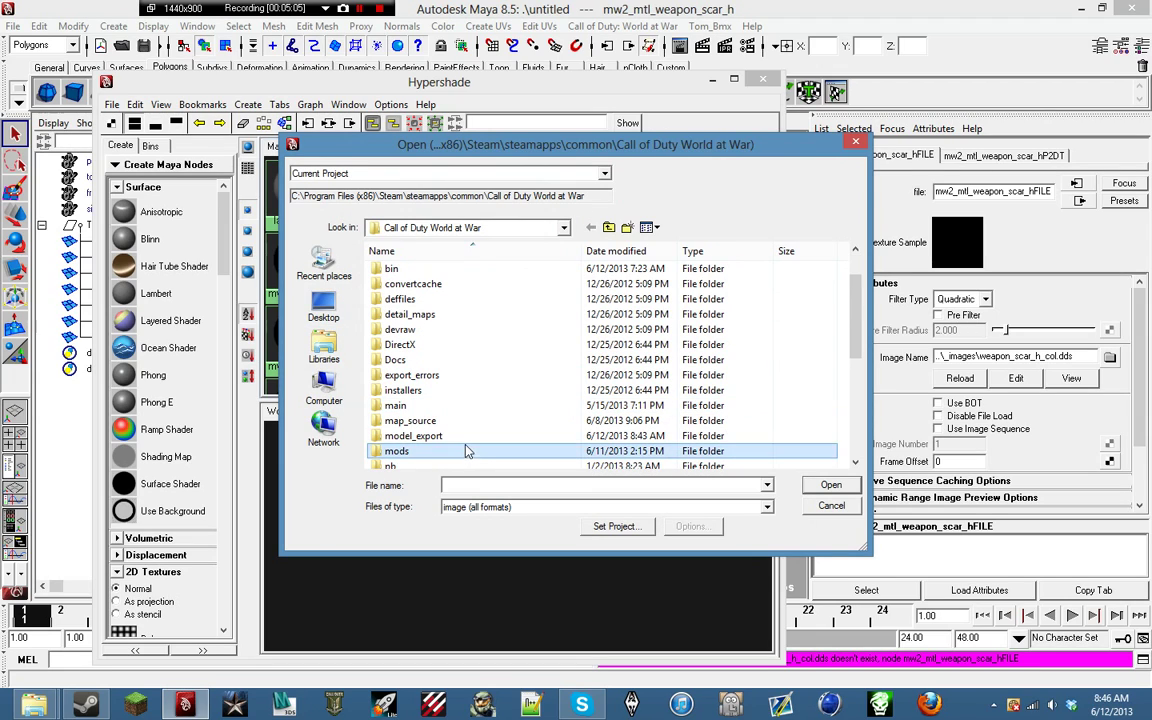
{"action": "double_click", "coordinate": [476, 438]}
Step: Load weapon_scar_h_col from viewmodel_scar_h\images as the color texture, and minimize the Hypershade
{"action": "scroll", "coordinate": [476, 443], "scroll_direction": "down", "scroll_amount": 20}
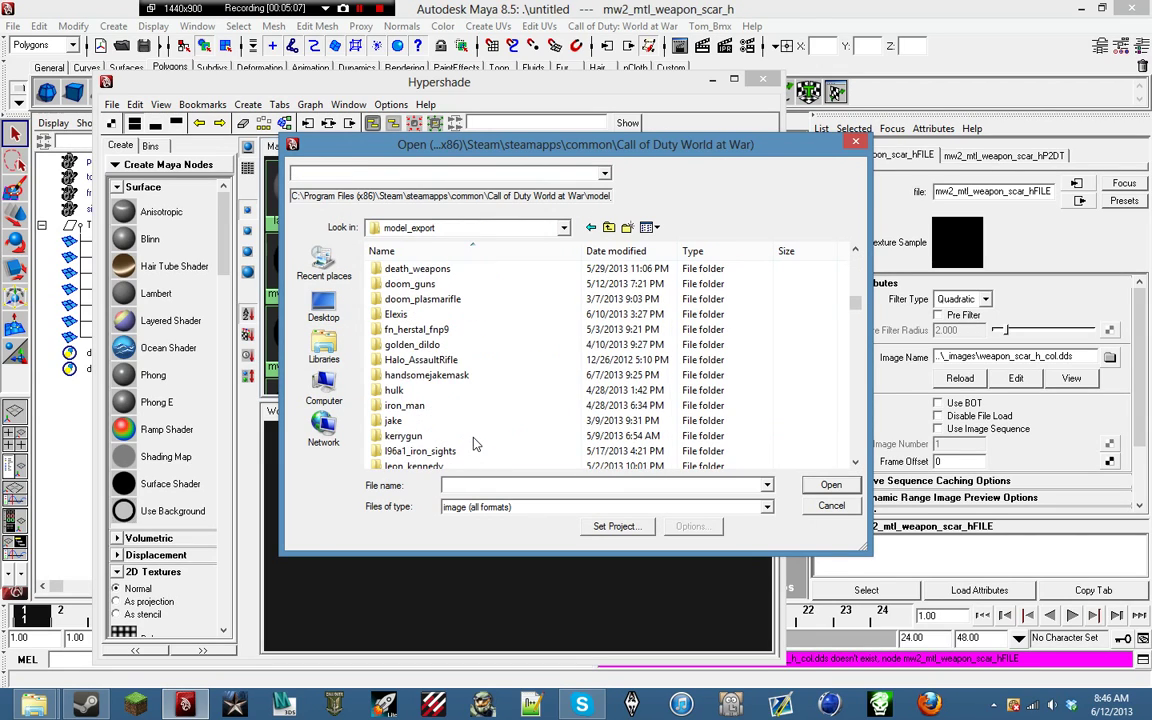
{"action": "scroll", "coordinate": [476, 443], "scroll_direction": "down", "scroll_amount": 20}
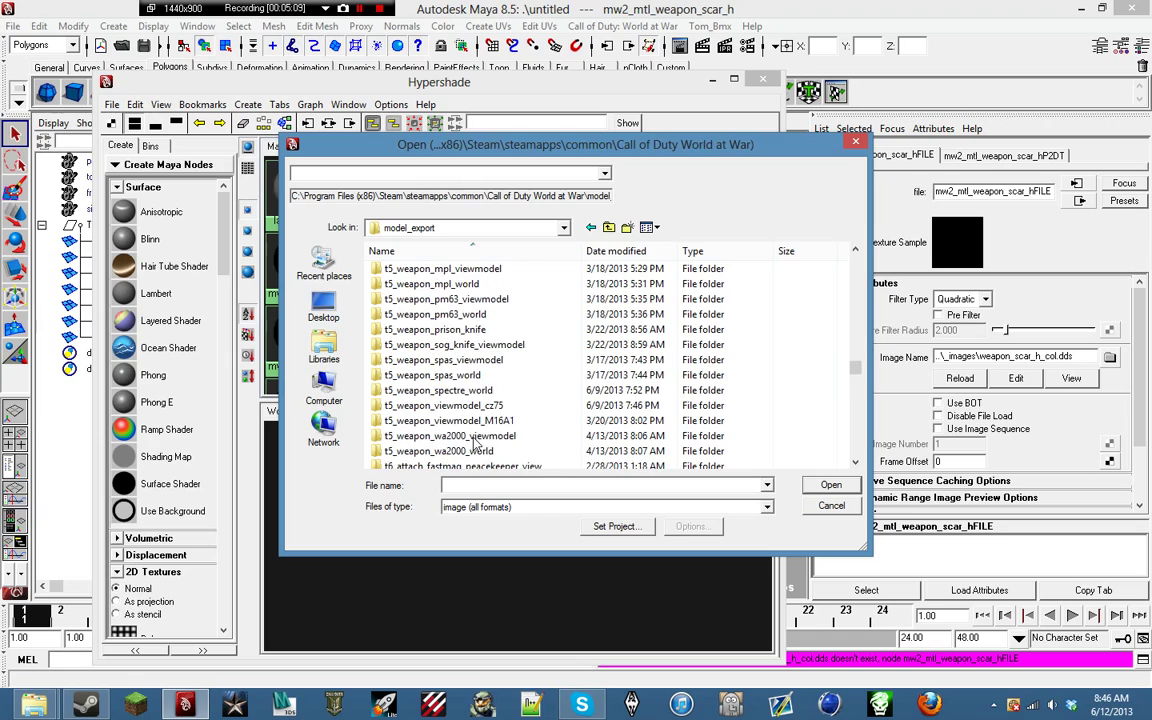
{"action": "scroll", "coordinate": [476, 443], "scroll_direction": "down", "scroll_amount": 6}
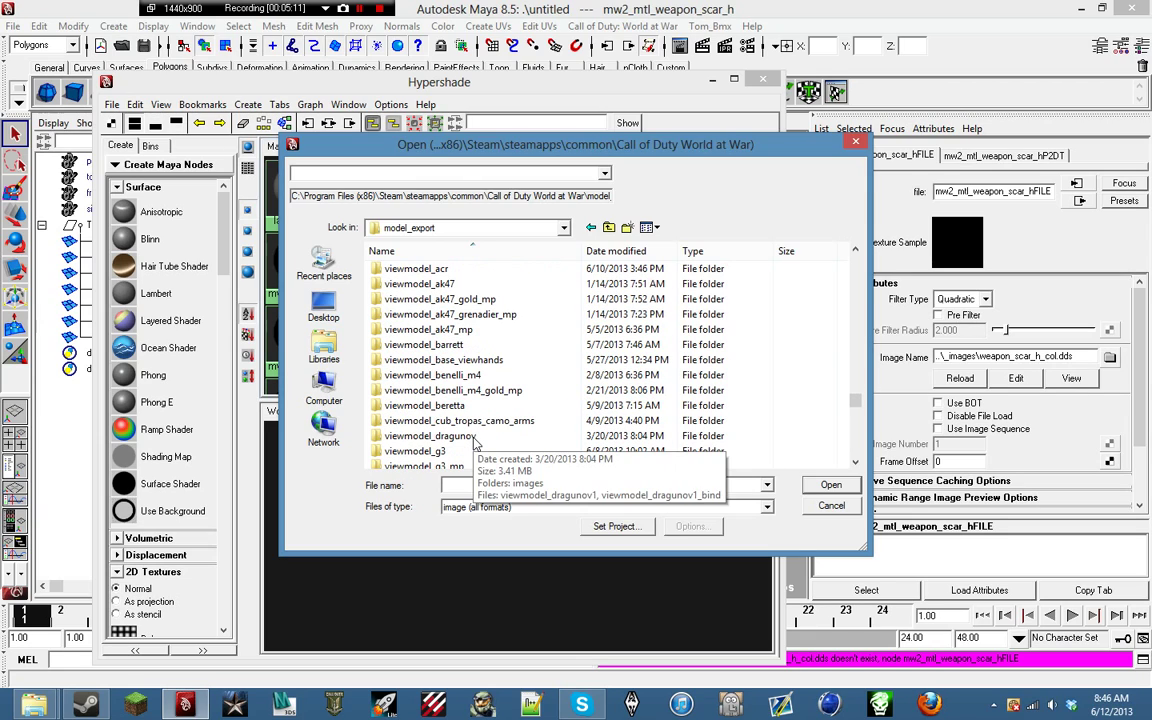
{"action": "scroll", "coordinate": [476, 443], "scroll_direction": "up", "scroll_amount": 15}
{"action": "scroll", "coordinate": [476, 443], "scroll_direction": "down", "scroll_amount": 1}
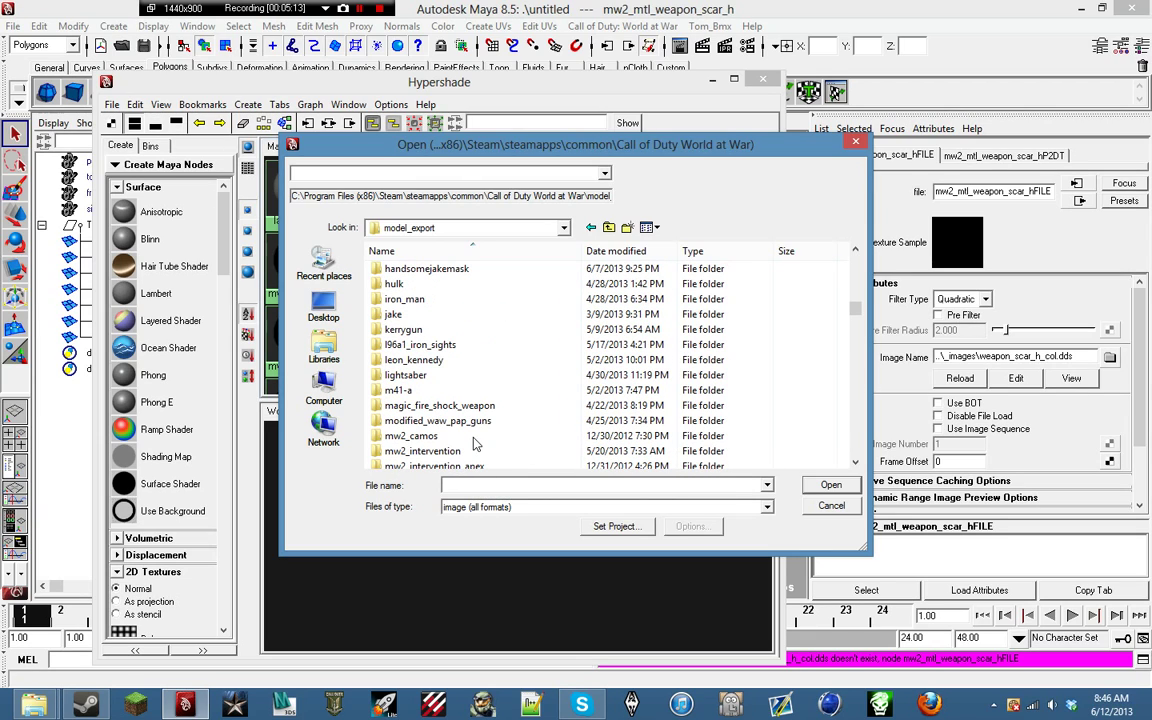
{"action": "scroll", "coordinate": [476, 443], "scroll_direction": "down", "scroll_amount": 12}
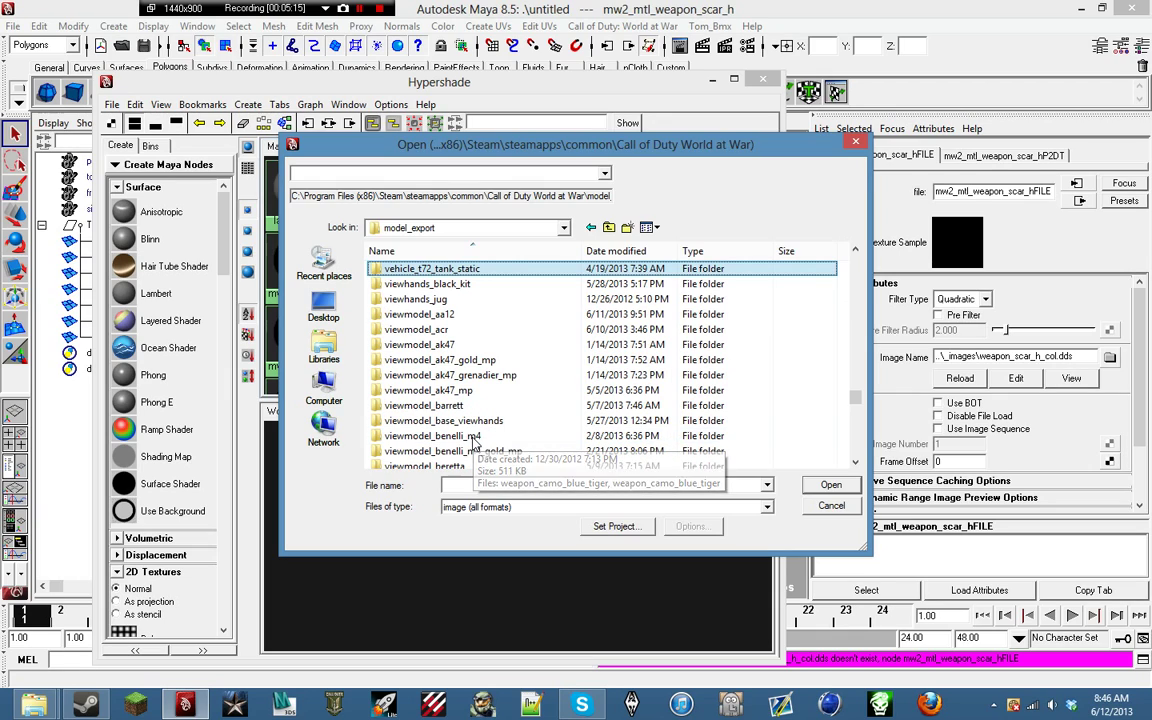
{"action": "scroll", "coordinate": [505, 432], "scroll_direction": "down", "scroll_amount": 3}
{"action": "scroll", "coordinate": [549, 427], "scroll_direction": "down", "scroll_amount": 14}
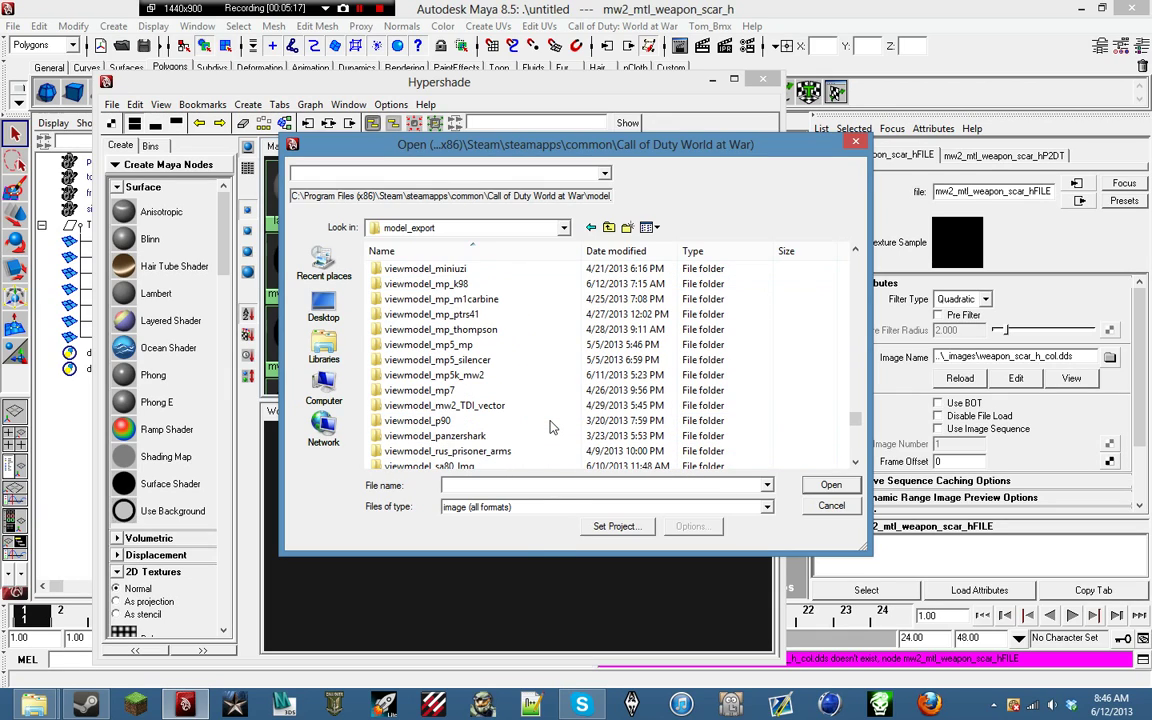
{"action": "scroll", "coordinate": [549, 427], "scroll_direction": "up", "scroll_amount": 4}
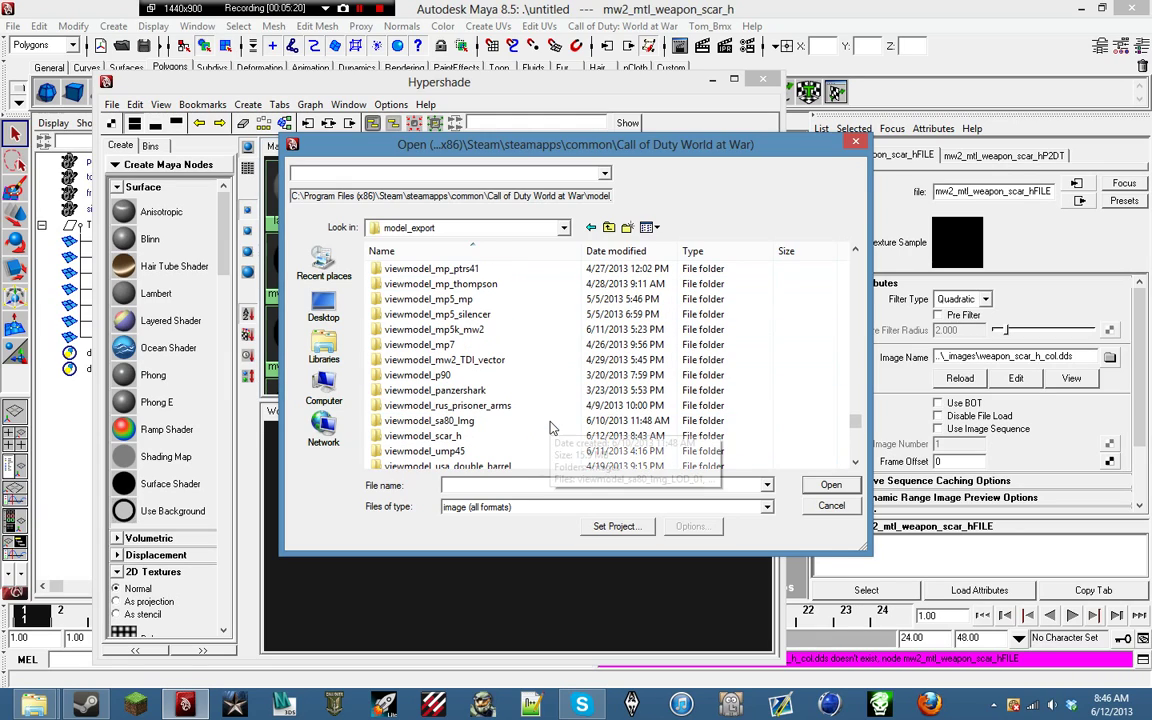
{"action": "double_click", "coordinate": [470, 437]}
{"action": "double_click", "coordinate": [400, 268]}
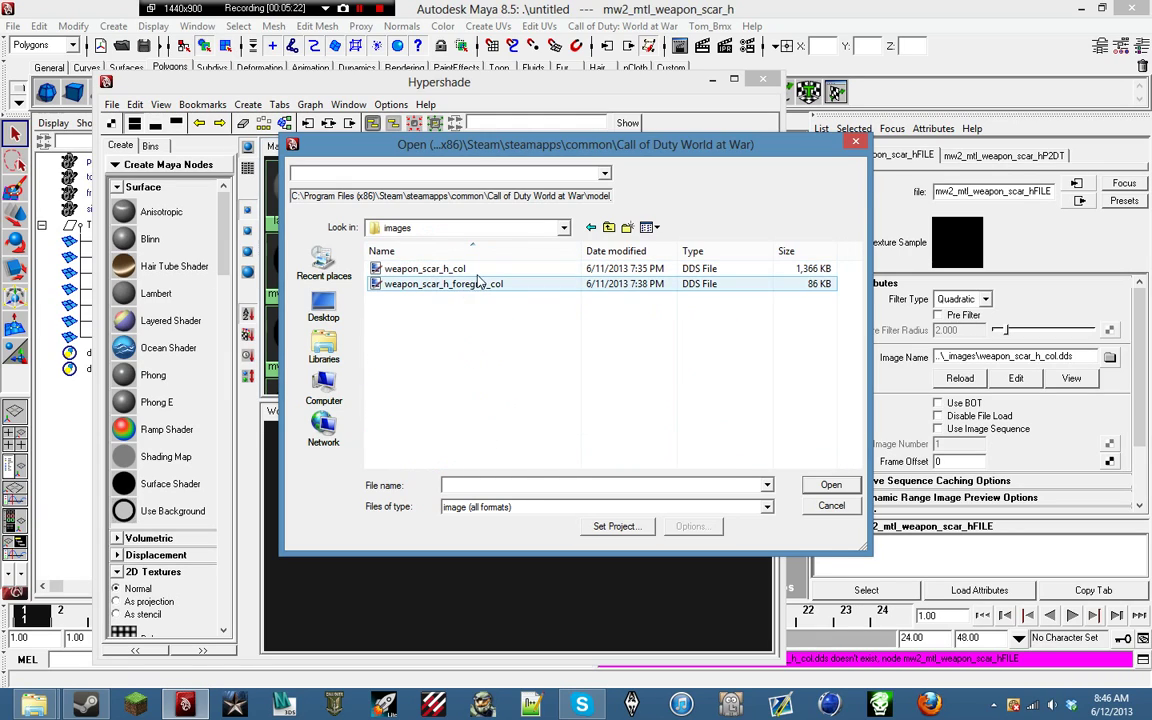
{"action": "double_click", "coordinate": [415, 268]}
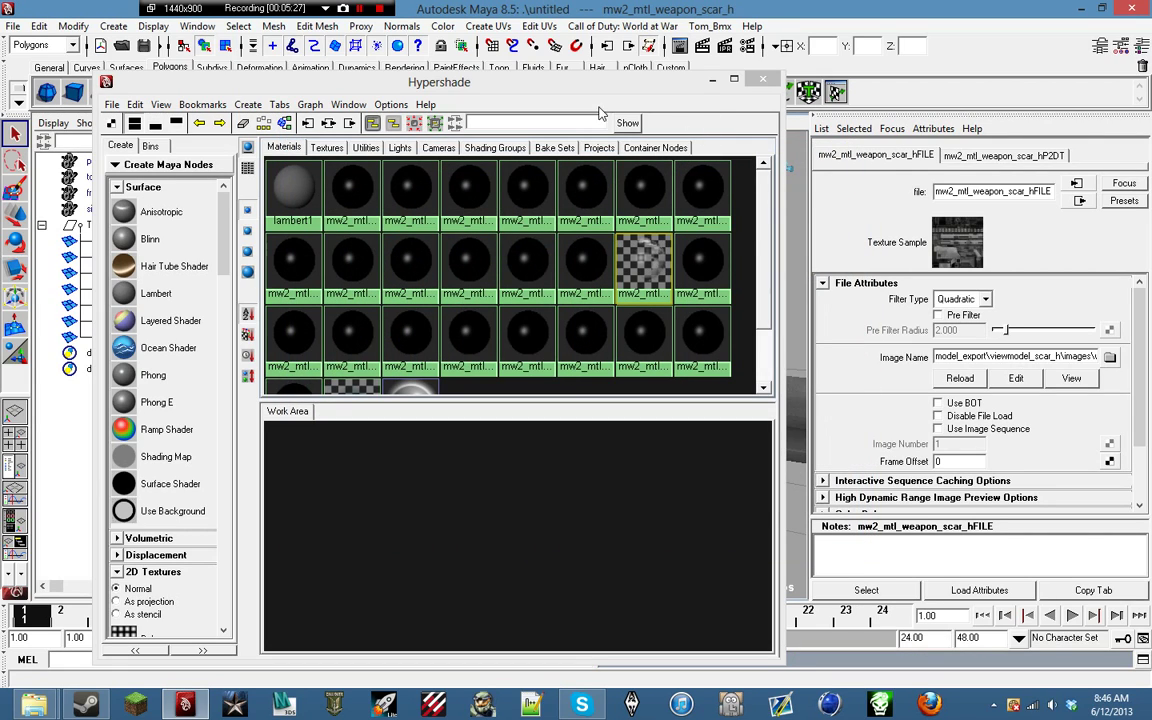
{"action": "left_click", "coordinate": [712, 78]}
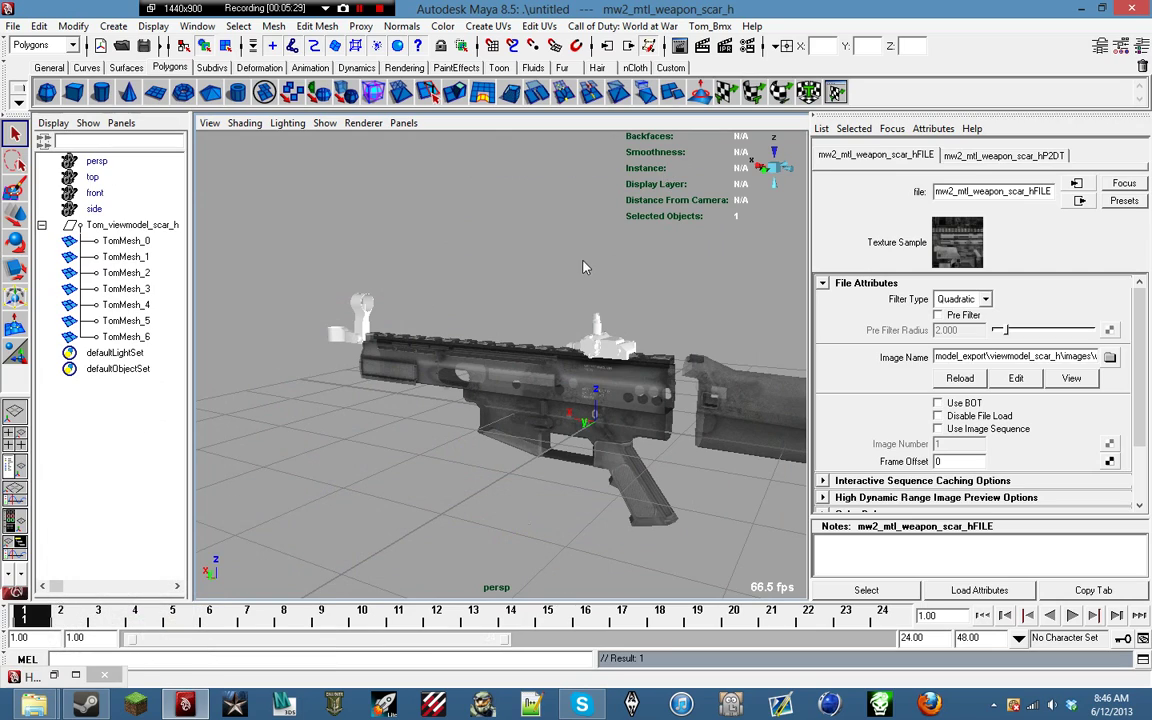
Step: Graph the network of the mw2_mtl_weapon_scar_h material in the Hypershade work area
{"action": "left_click", "coordinate": [585, 266]}
{"action": "mouse_move", "coordinate": [530, 342]}
{"action": "left_mouse_down", "text": "alt"}
{"action": "mouse_move", "coordinate": [633, 342]}
{"action": "mouse_move", "coordinate": [518, 349]}
{"action": "left_mouse_up", "text": "alt"}
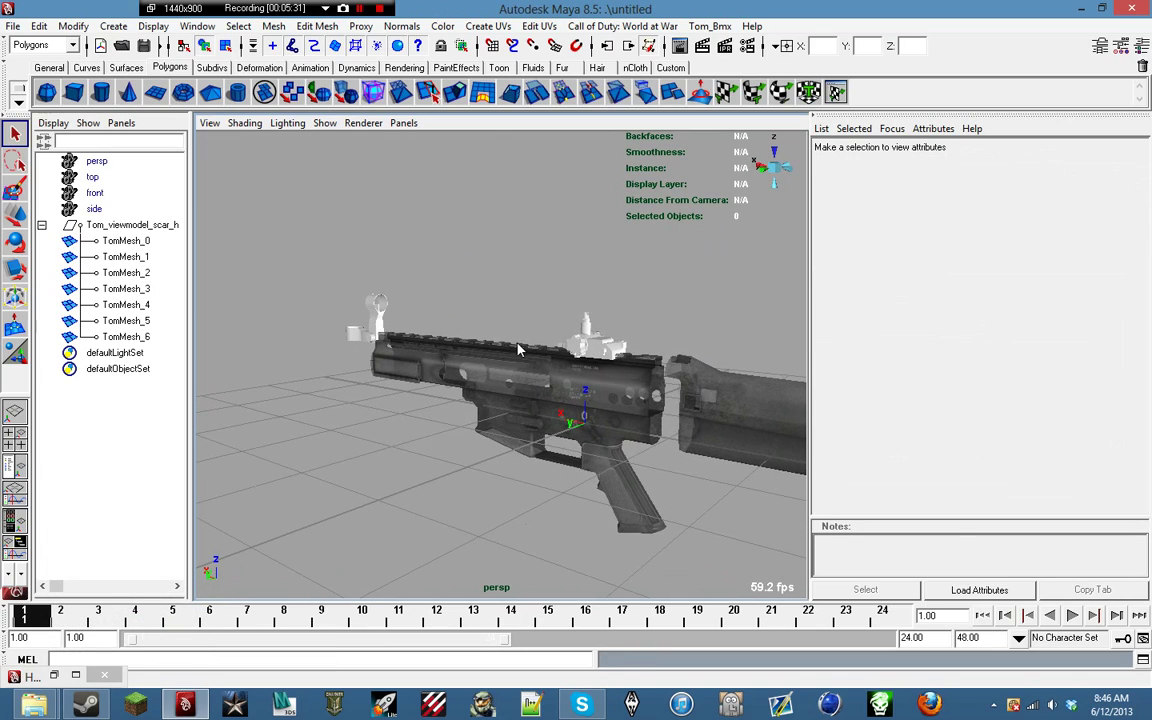
{"action": "left_click", "coordinate": [54, 675]}
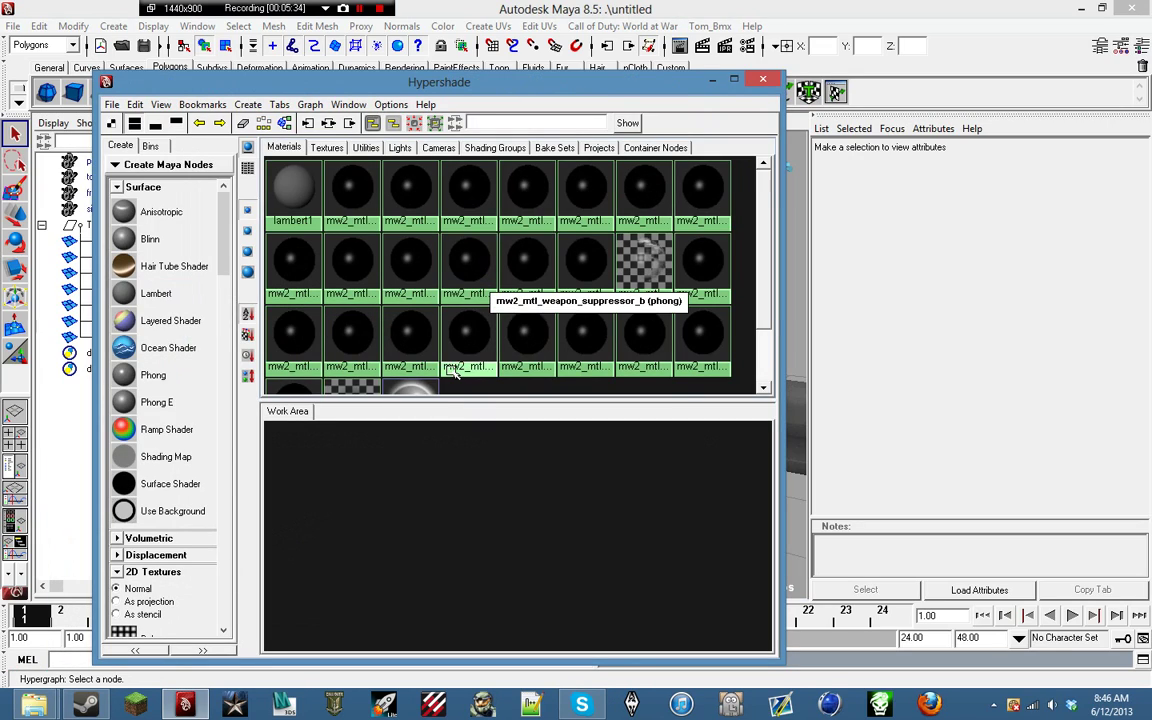
{"action": "left_click", "coordinate": [646, 256]}
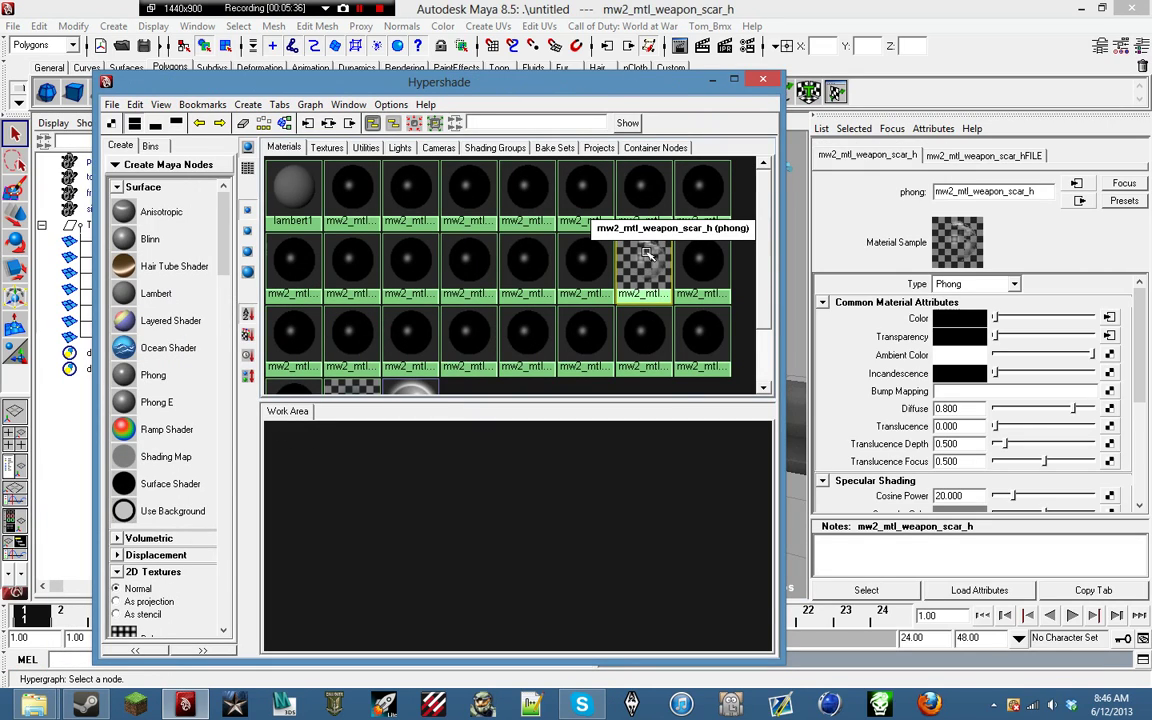
{"action": "right_click", "coordinate": [643, 270]}
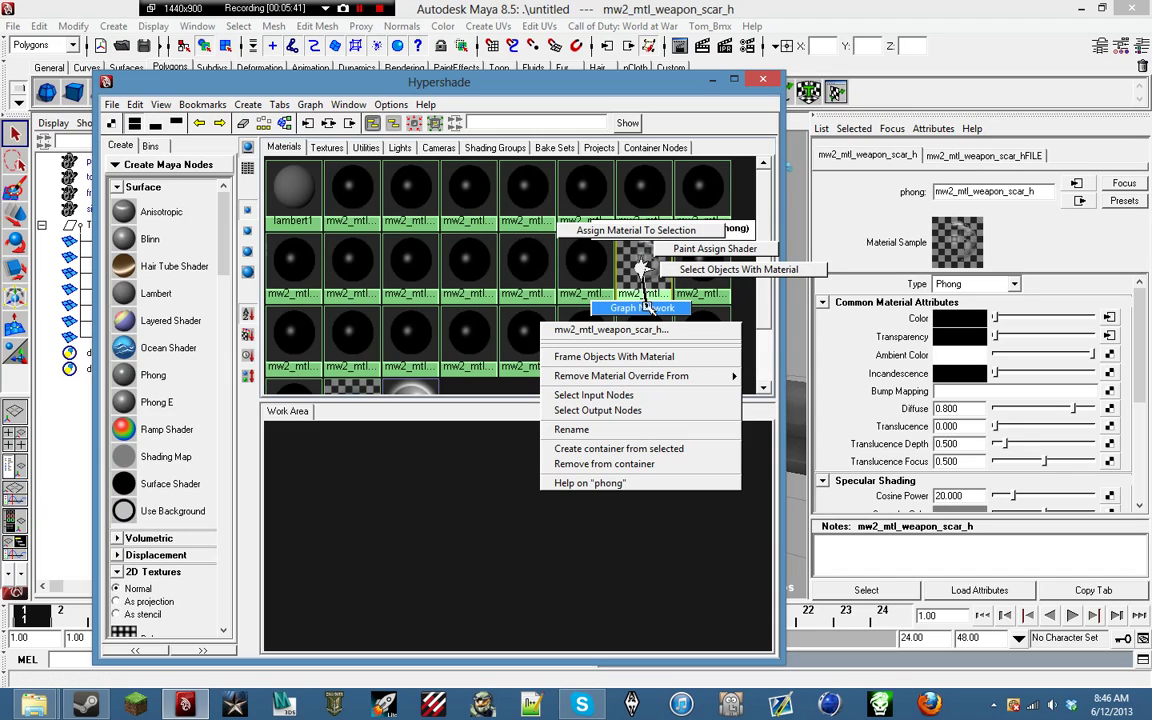
{"action": "left_click", "coordinate": [633, 310]}
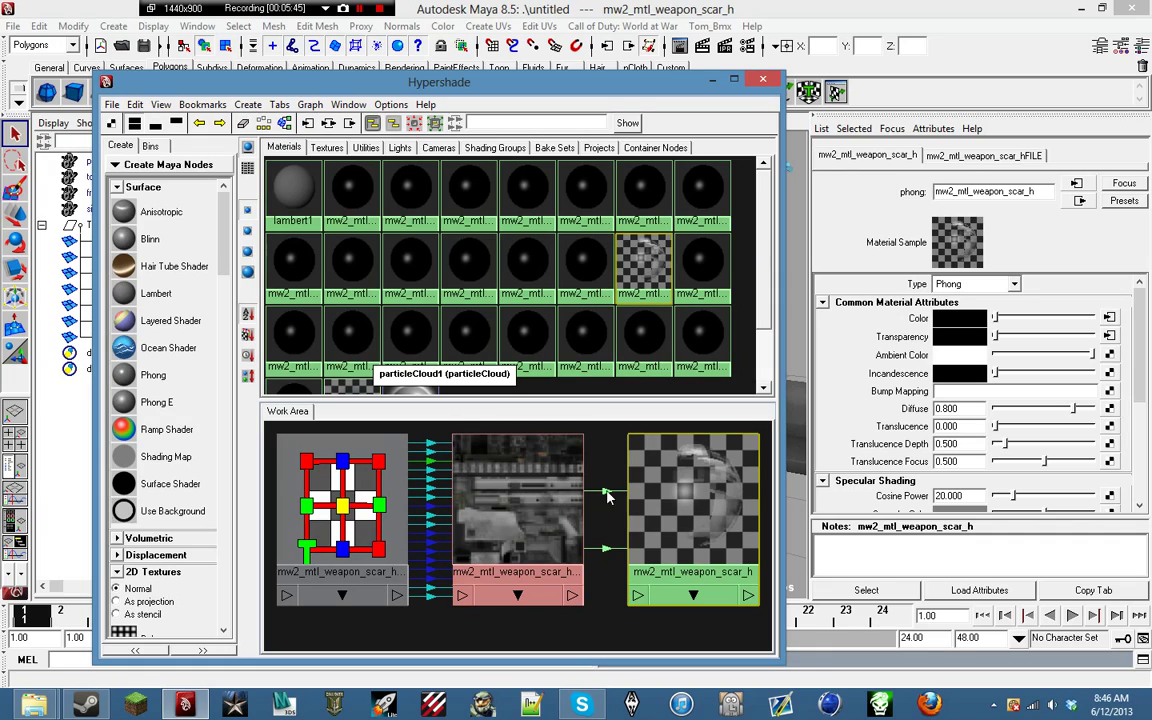
Step: Delete the connection from the file texture's outColor to the mw2_mtl_weapon_scar_h color, and check the rifle in the perspective view
{"action": "left_click", "coordinate": [611, 550]}
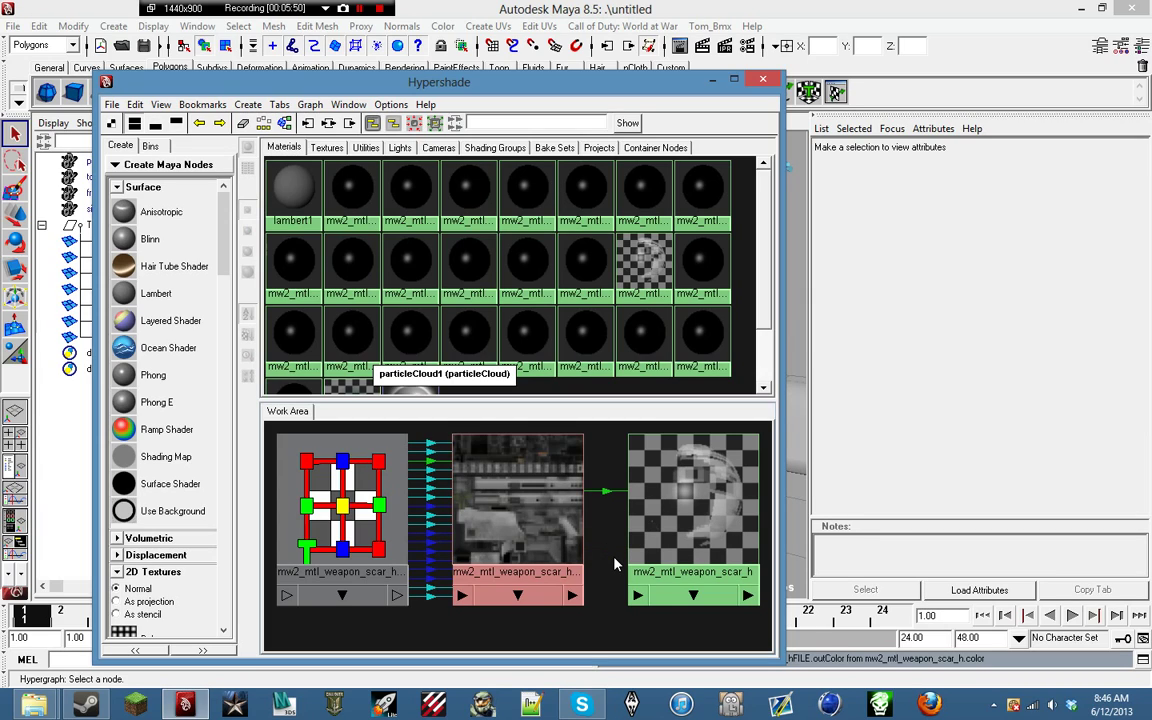
{"action": "key", "text": "Delete"}
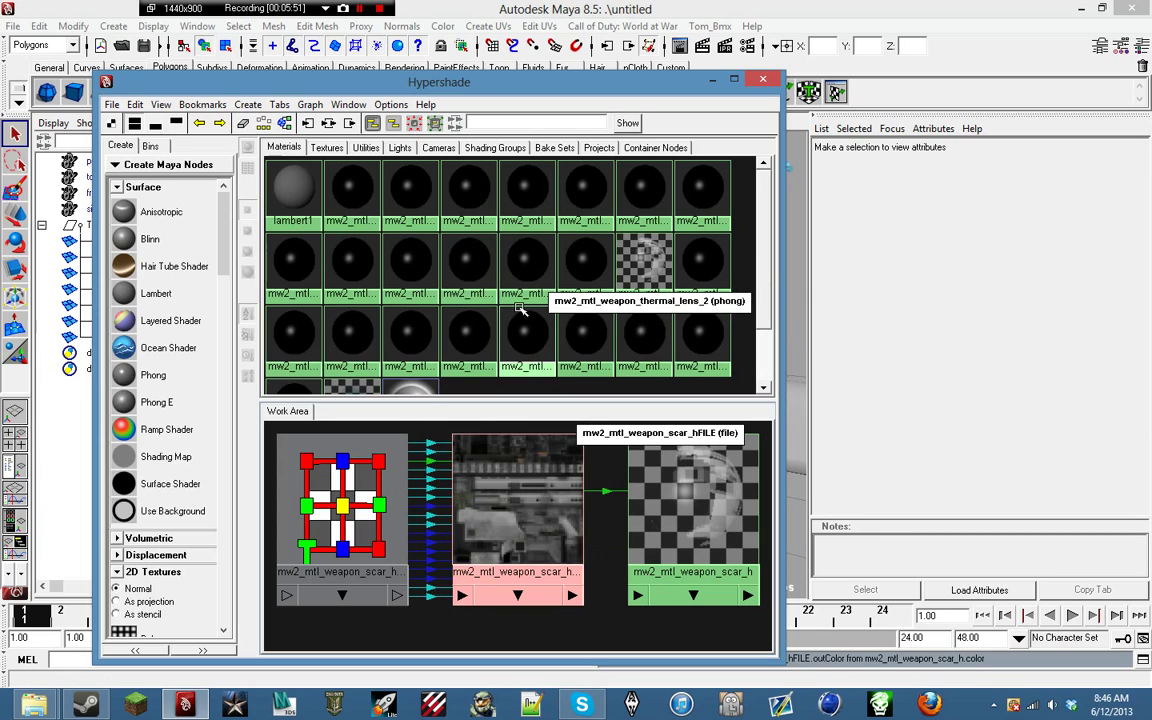
{"action": "left_click", "coordinate": [712, 80]}
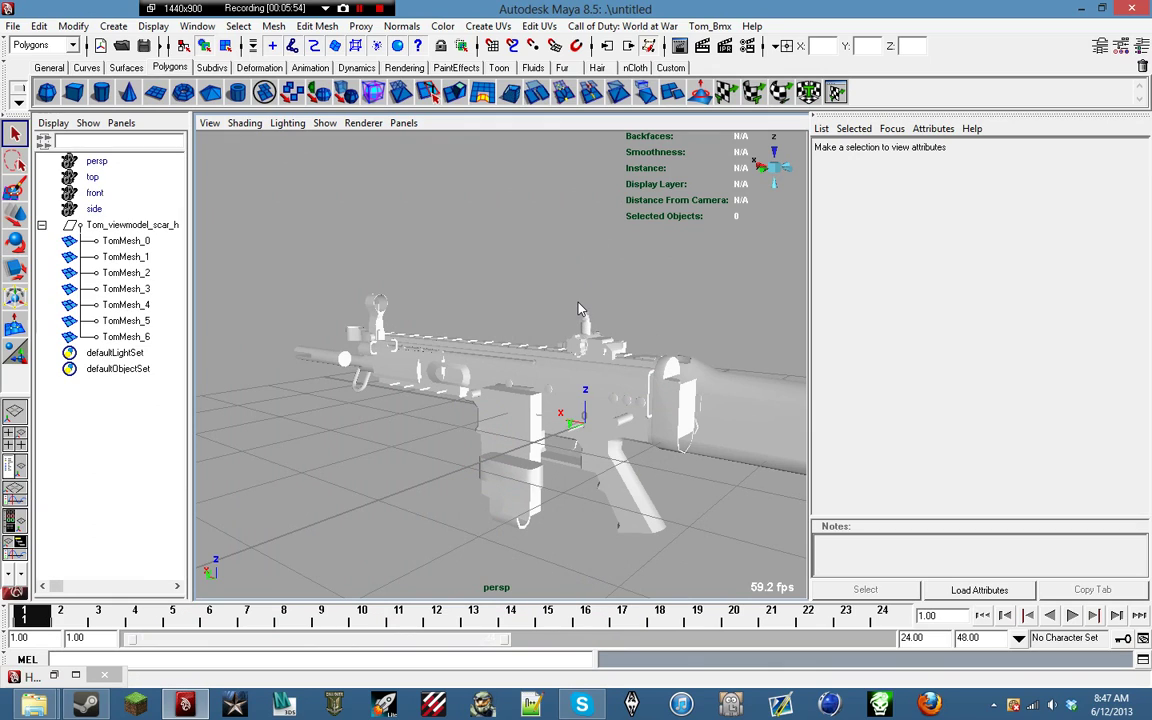
{"action": "left_click_drag", "start_coordinate": [514, 318], "coordinate": [543, 333], "text": "alt"}
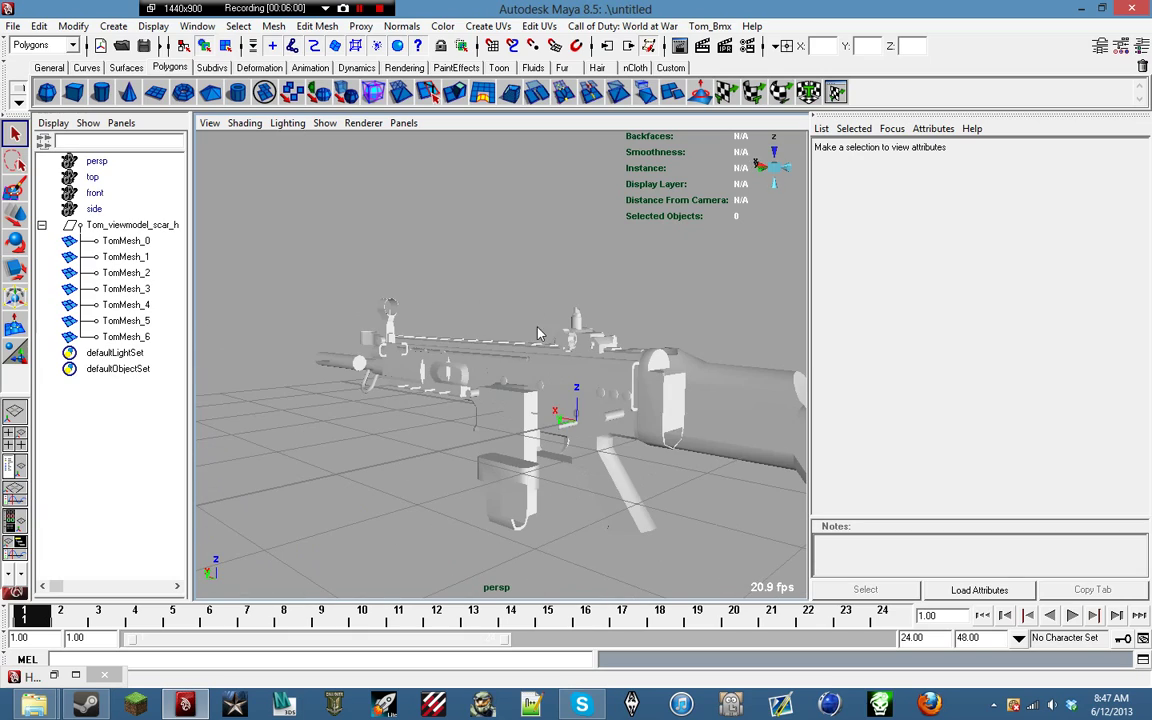
Step: Review the mw2_mtl_weapon_scar_h material in the Hypershade, and inspect the rifle's shading from several angles
{"action": "left_click", "coordinate": [75, 677]}
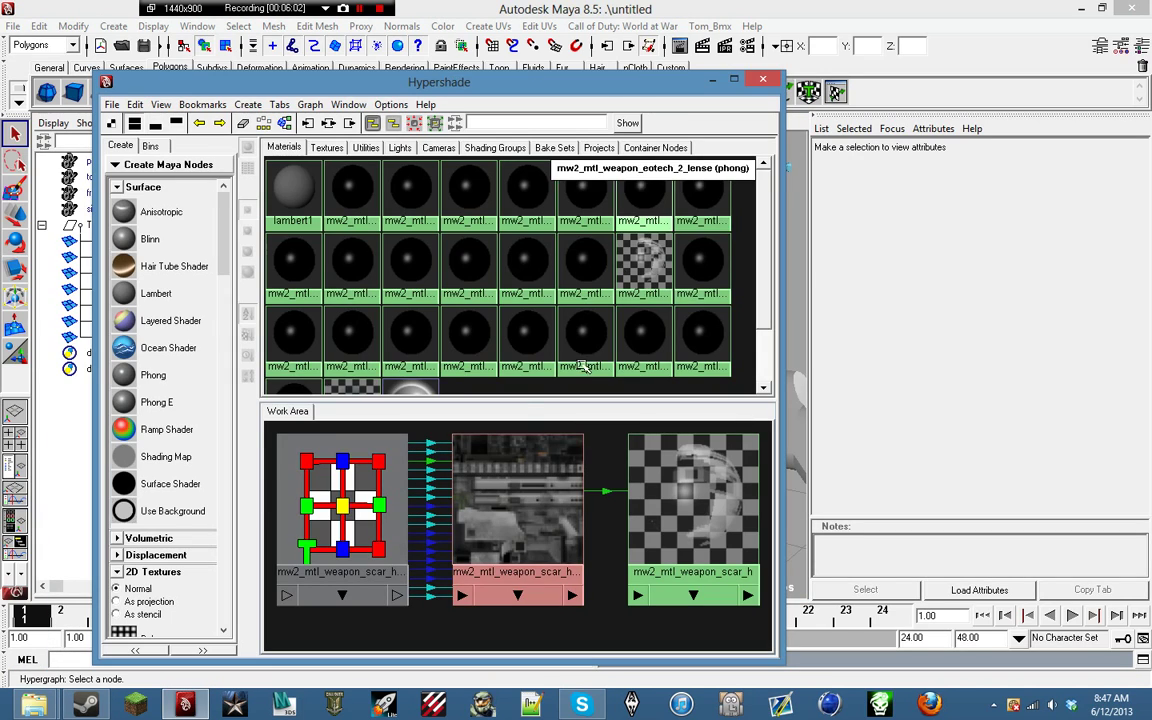
{"action": "left_click", "coordinate": [641, 279]}
{"action": "right_click", "coordinate": [641, 279]}
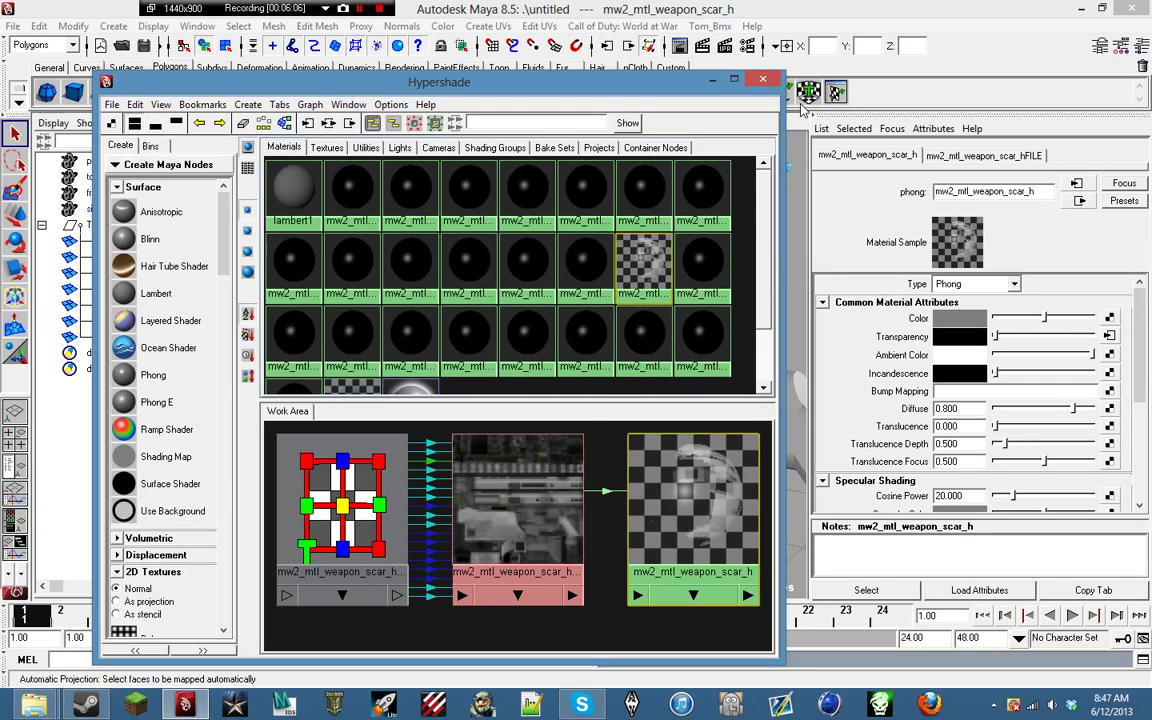
{"action": "left_click", "coordinate": [712, 79]}
{"action": "mouse_move", "coordinate": [575, 344]}
{"action": "left_mouse_down", "text": "alt"}
{"action": "mouse_move", "coordinate": [385, 338]}
{"action": "mouse_move", "coordinate": [565, 345]}
{"action": "left_mouse_up", "text": "alt"}
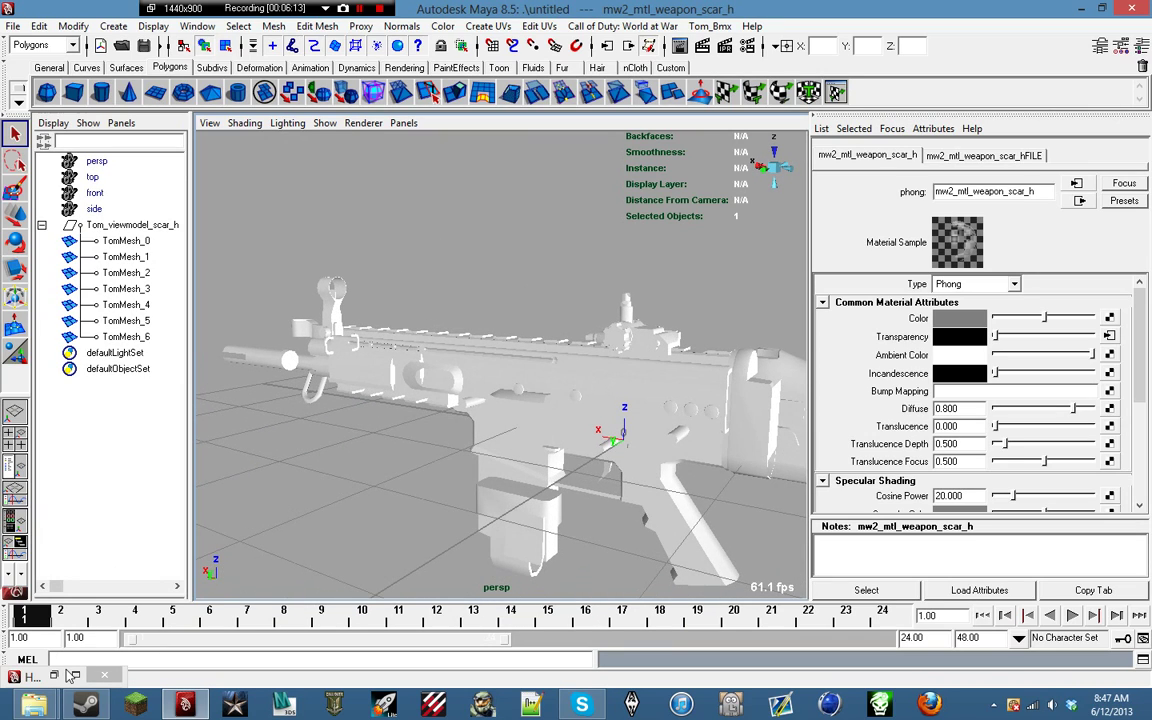
{"action": "left_click_drag", "start_coordinate": [437, 239], "coordinate": [276, 207], "text": "alt"}
{"action": "left_click", "coordinate": [410, 245]}
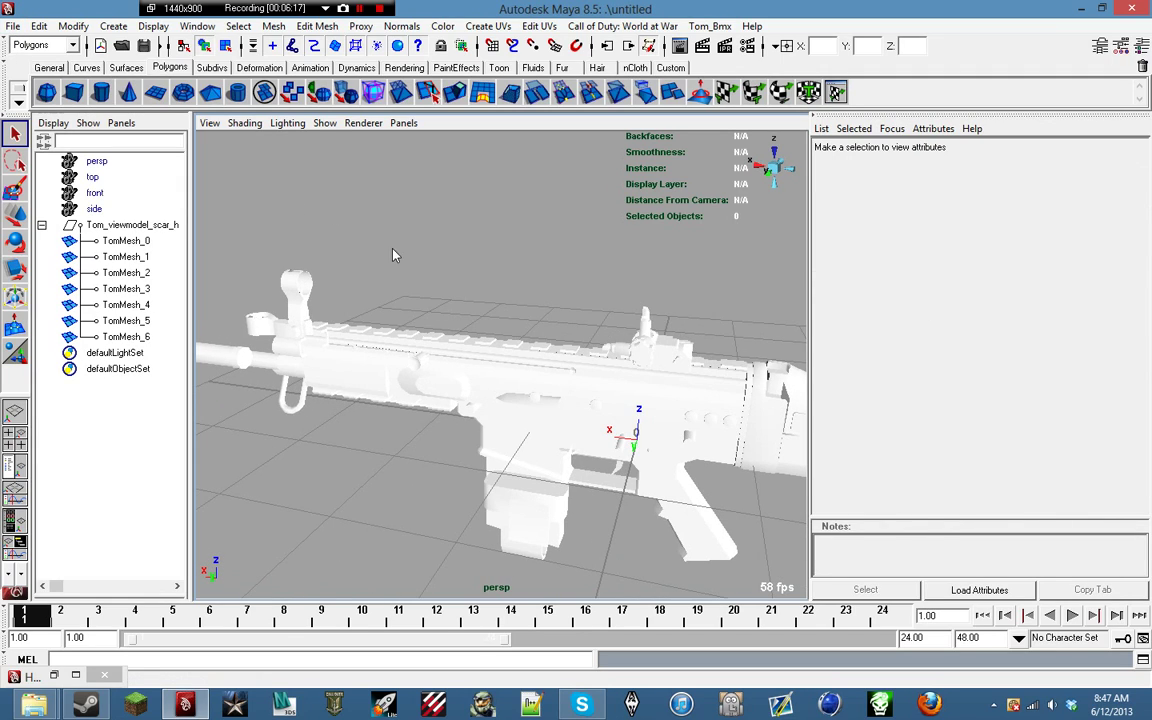
{"action": "left_click_drag", "start_coordinate": [393, 255], "coordinate": [370, 262], "text": "alt"}
Step: Start a file import and browse from the Desktop to the cod4\Cod4 Rigs folder
{"action": "left_click", "coordinate": [13, 27]}
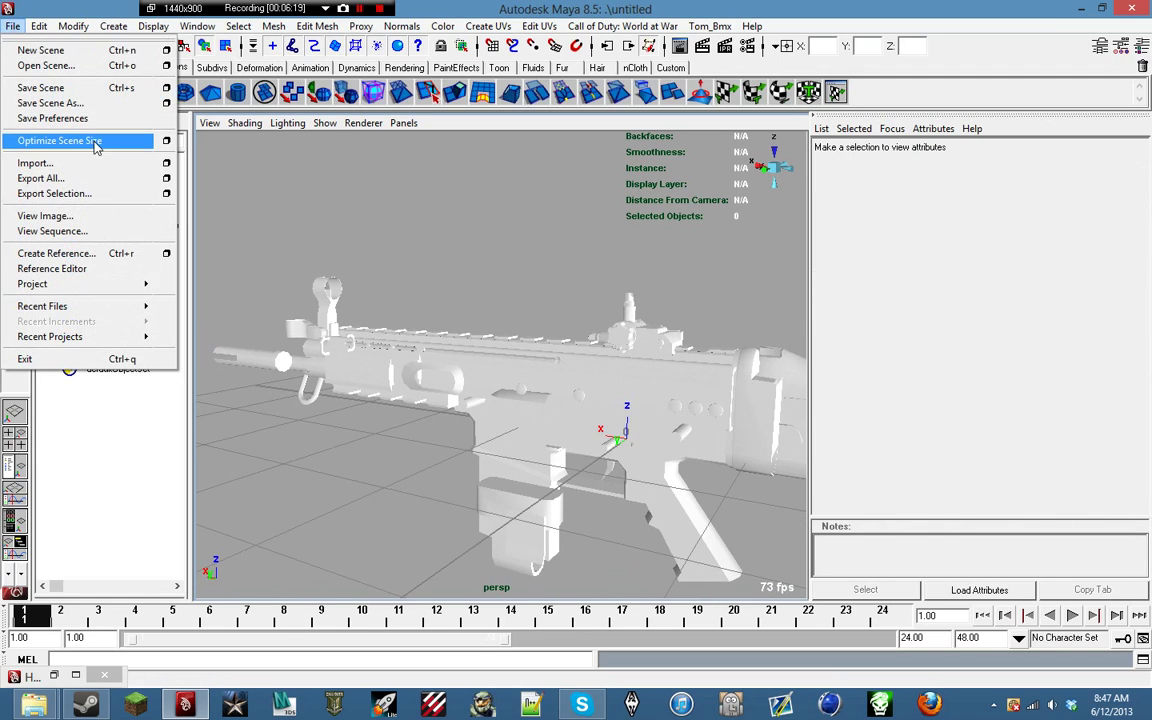
{"action": "left_click", "coordinate": [100, 162]}
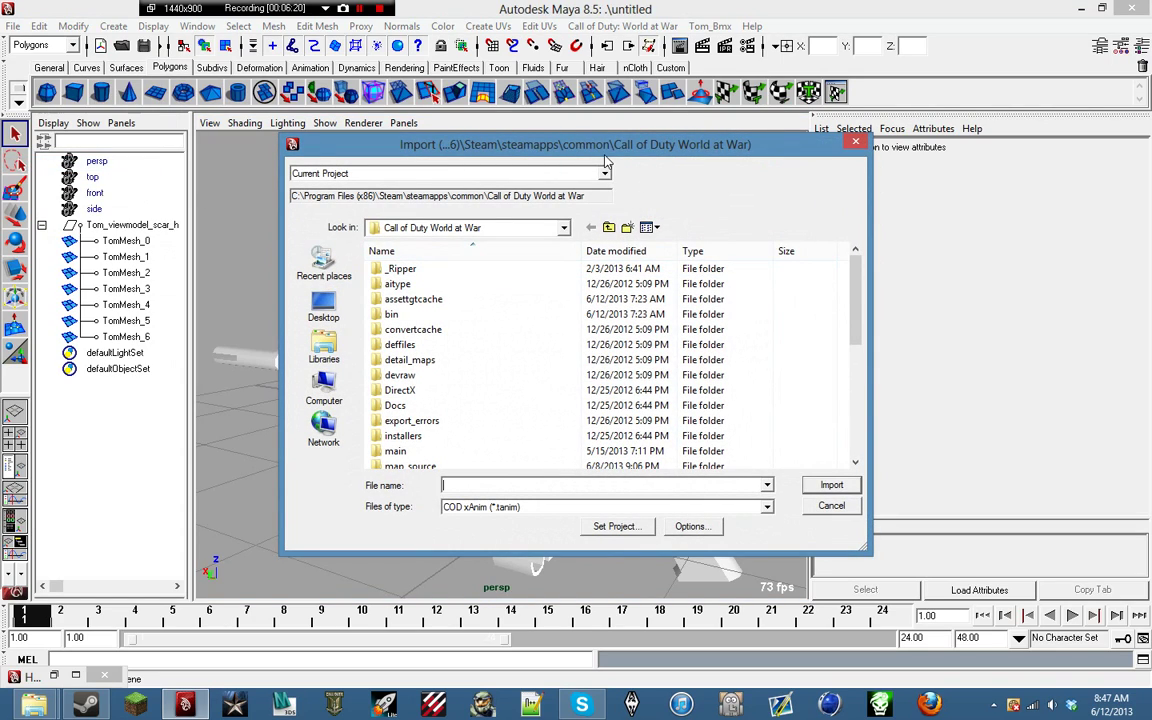
{"action": "left_click", "coordinate": [609, 228]}
{"action": "left_click", "coordinate": [609, 228]}
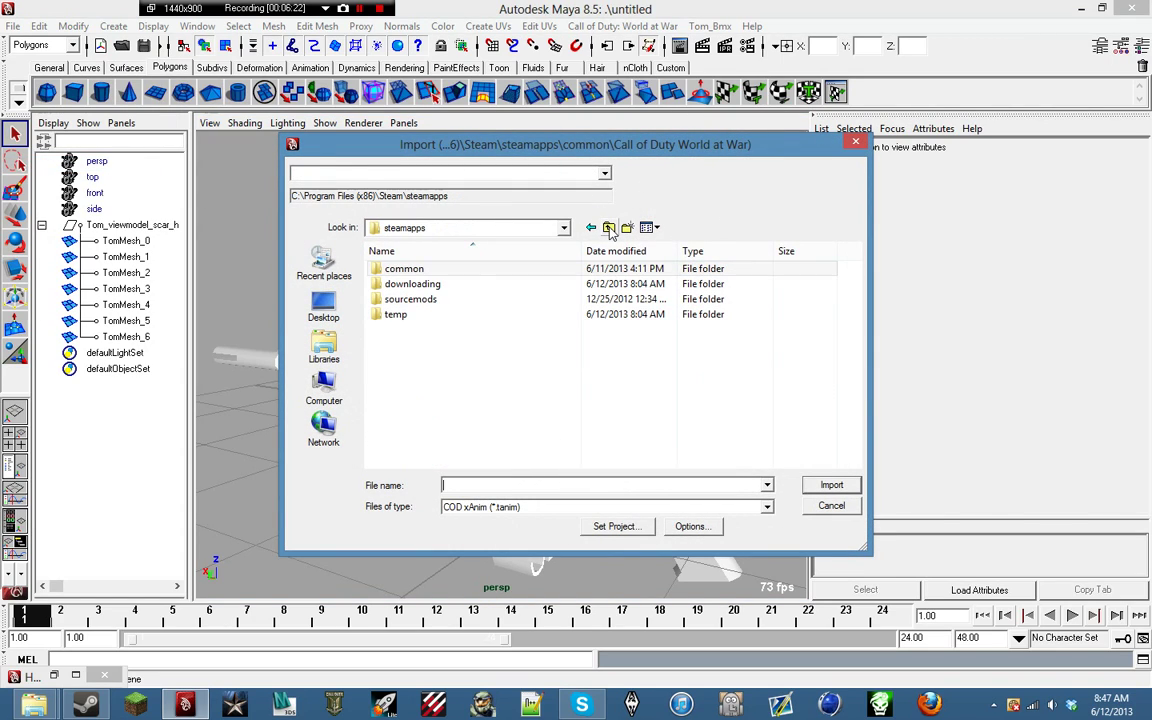
{"action": "left_click", "coordinate": [323, 307]}
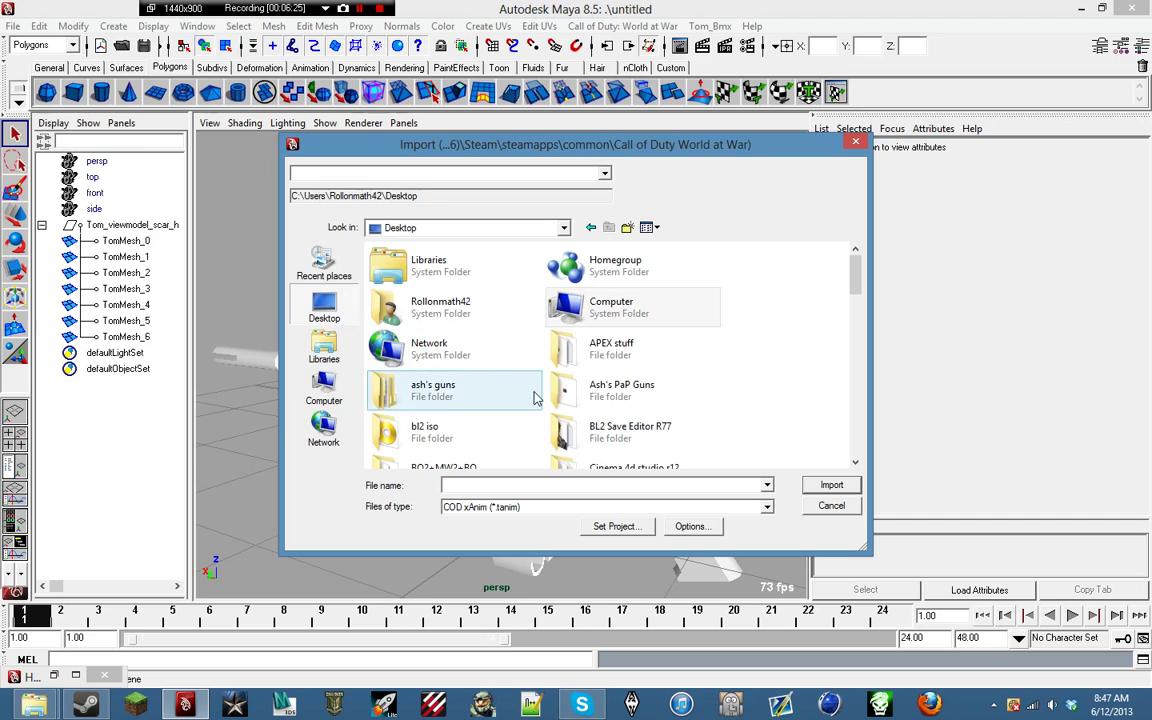
{"action": "scroll", "coordinate": [757, 342], "scroll_direction": "down", "scroll_amount": 3}
{"action": "scroll", "coordinate": [757, 342], "scroll_direction": "down", "scroll_amount": 3}
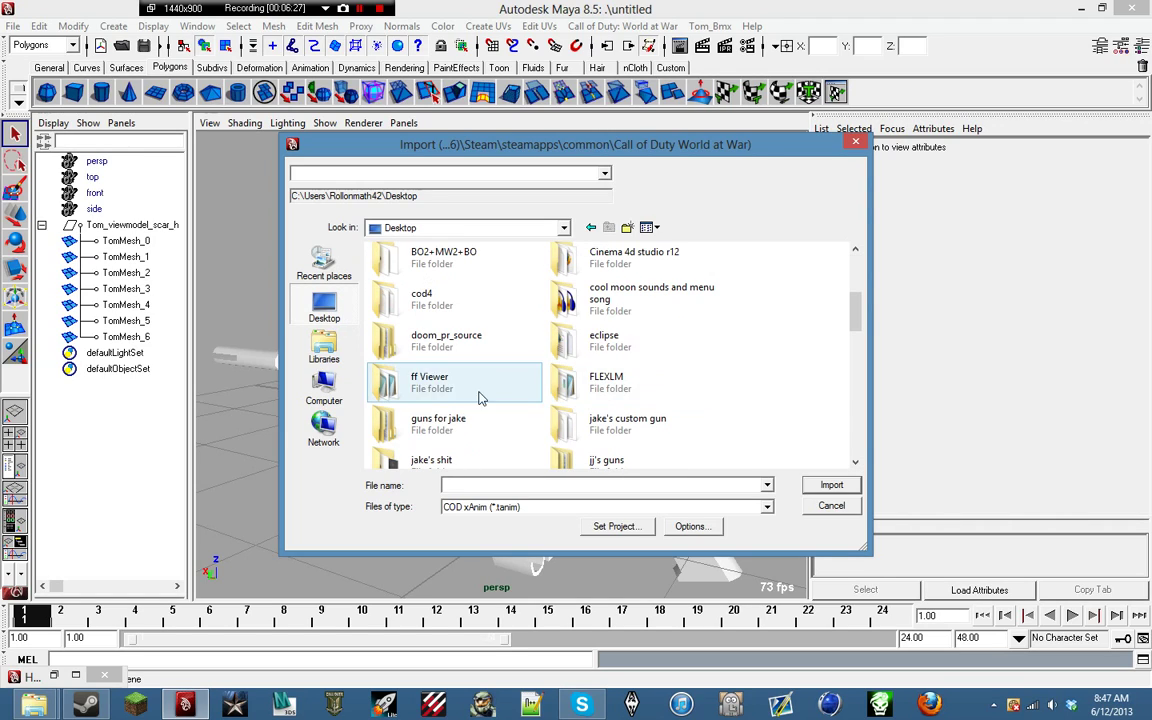
{"action": "double_click", "coordinate": [437, 308]}
{"action": "double_click", "coordinate": [445, 271]}
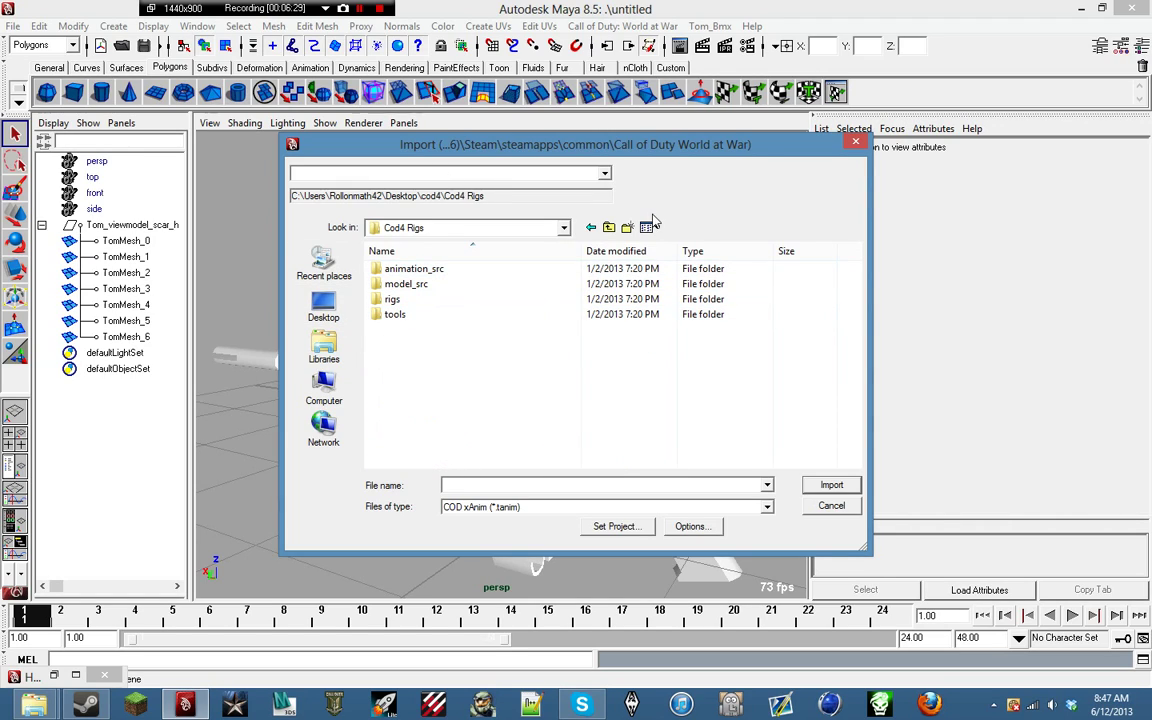
Step: Import m16.VMGun.mb from animation_src\viewmodel\m16 using the Best Guess file type
{"action": "double_click", "coordinate": [494, 270]}
{"action": "double_click", "coordinate": [494, 283]}
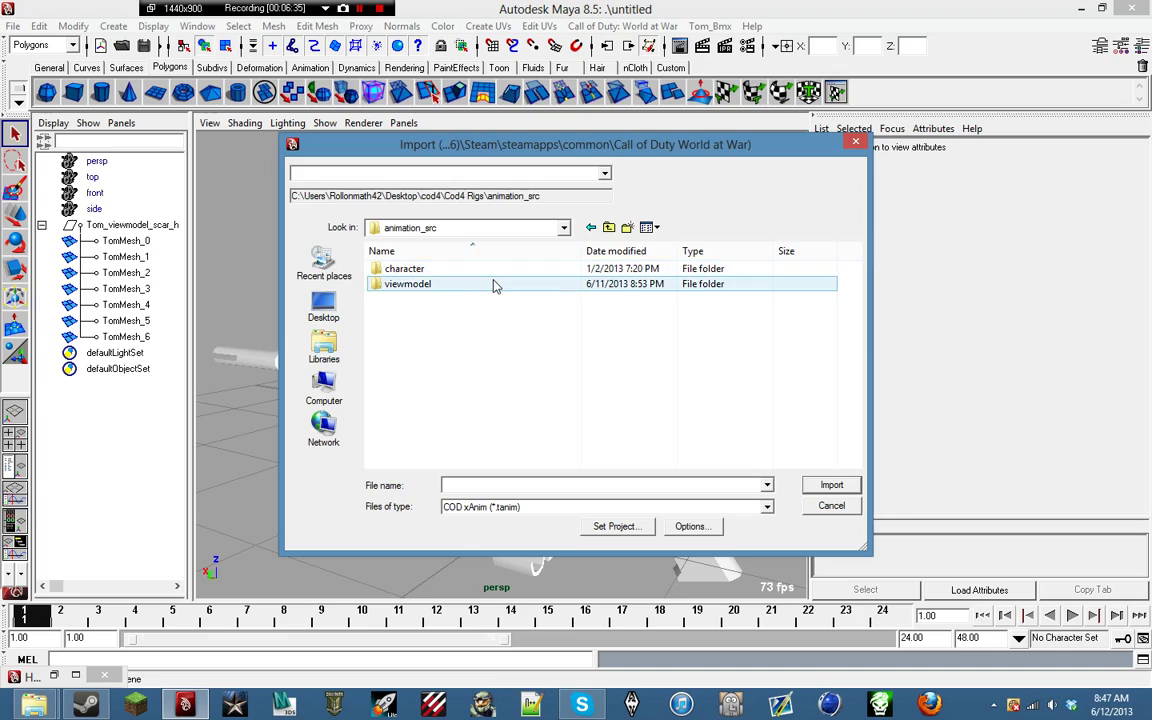
{"action": "double_click", "coordinate": [507, 270]}
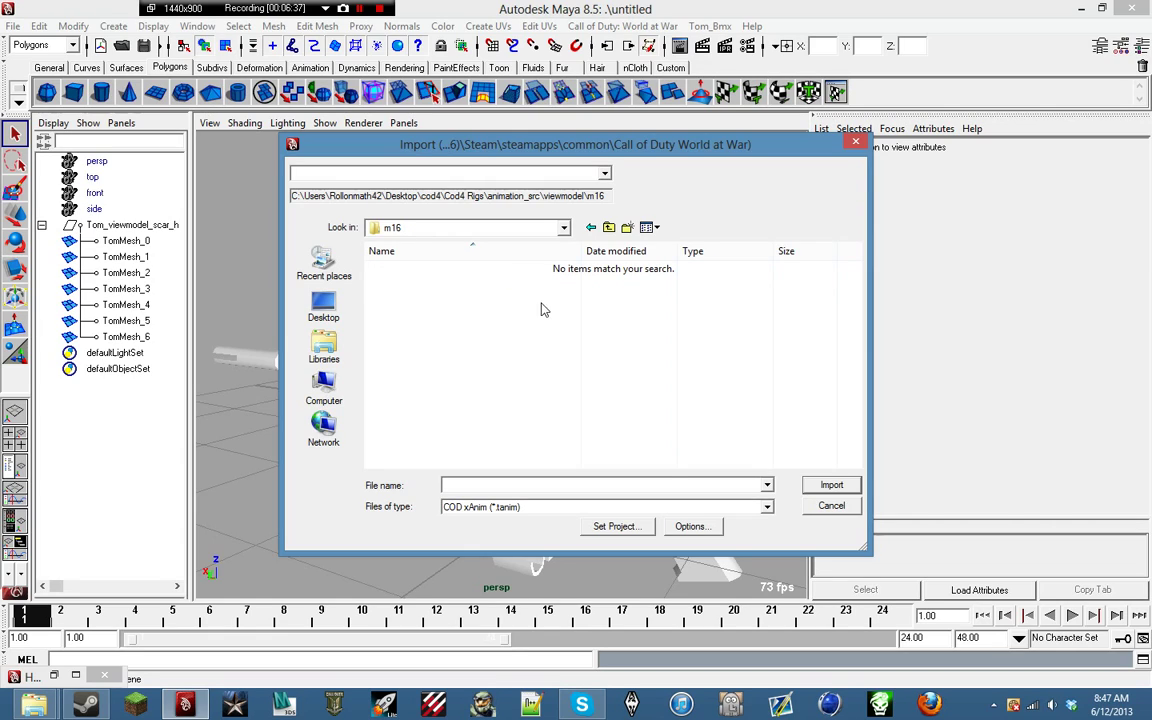
{"action": "left_click", "coordinate": [480, 506]}
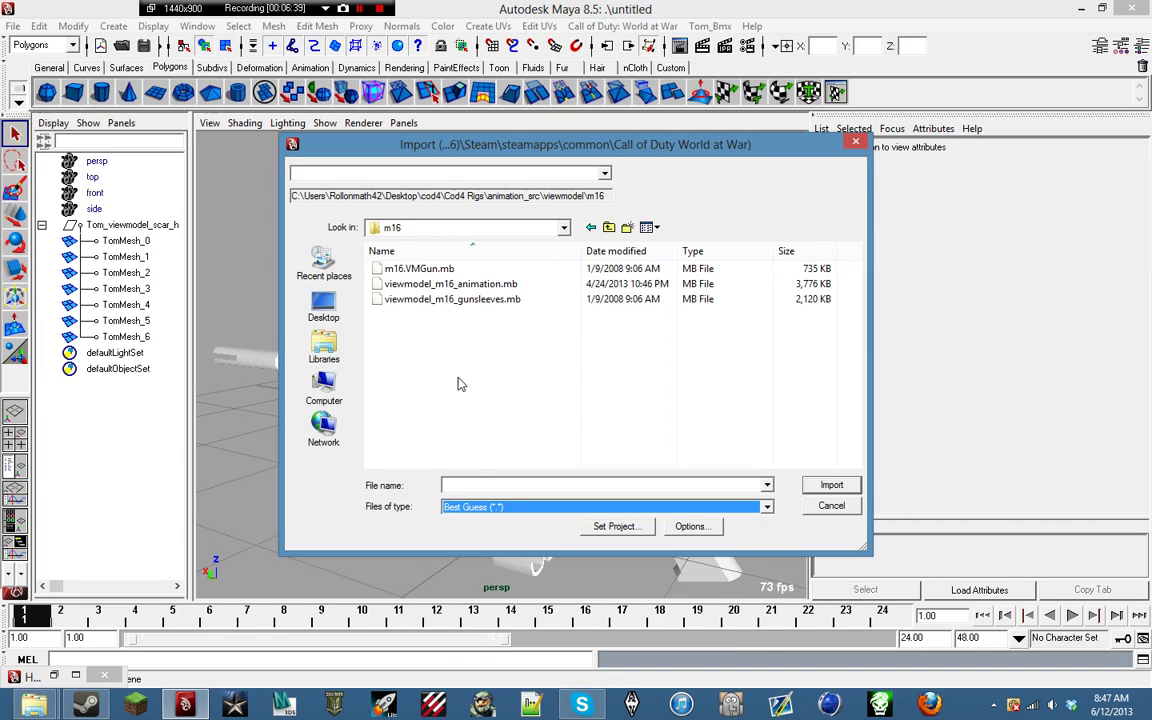
{"action": "double_click", "coordinate": [410, 270]}
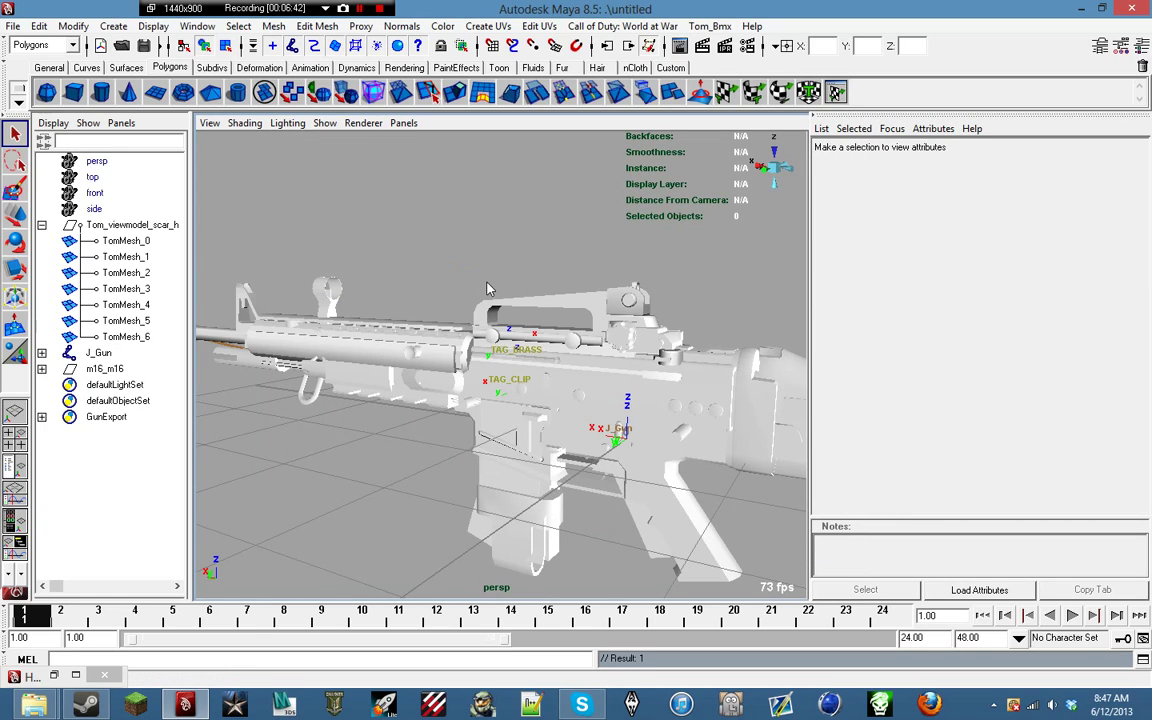
Step: Raise the whole Tom_viewmodel_scar_h group to Translate Z 1.997 against the M16, using wireframe display
{"action": "left_click_drag", "start_coordinate": [487, 289], "coordinate": [408, 350], "text": "alt"}
{"action": "left_click", "coordinate": [151, 225]}
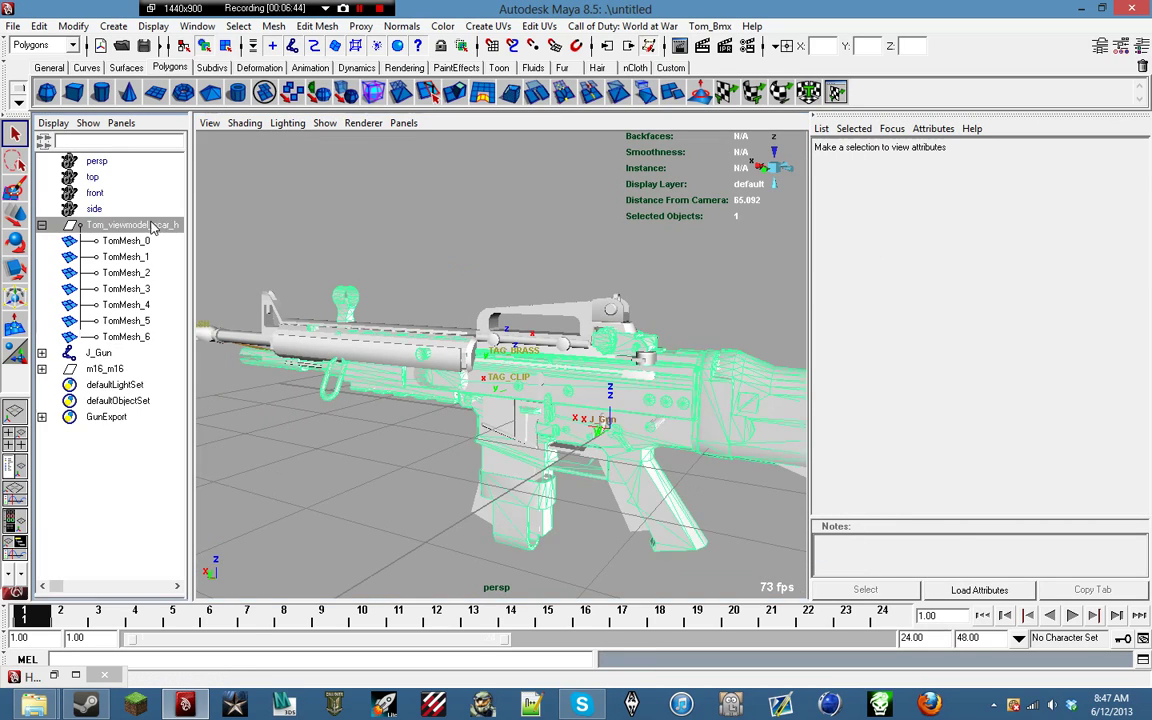
{"action": "left_click", "coordinate": [138, 338], "text": "shift"}
{"action": "left_click_drag", "start_coordinate": [369, 344], "coordinate": [479, 350], "text": "alt"}
{"action": "left_click", "coordinate": [97, 229]}
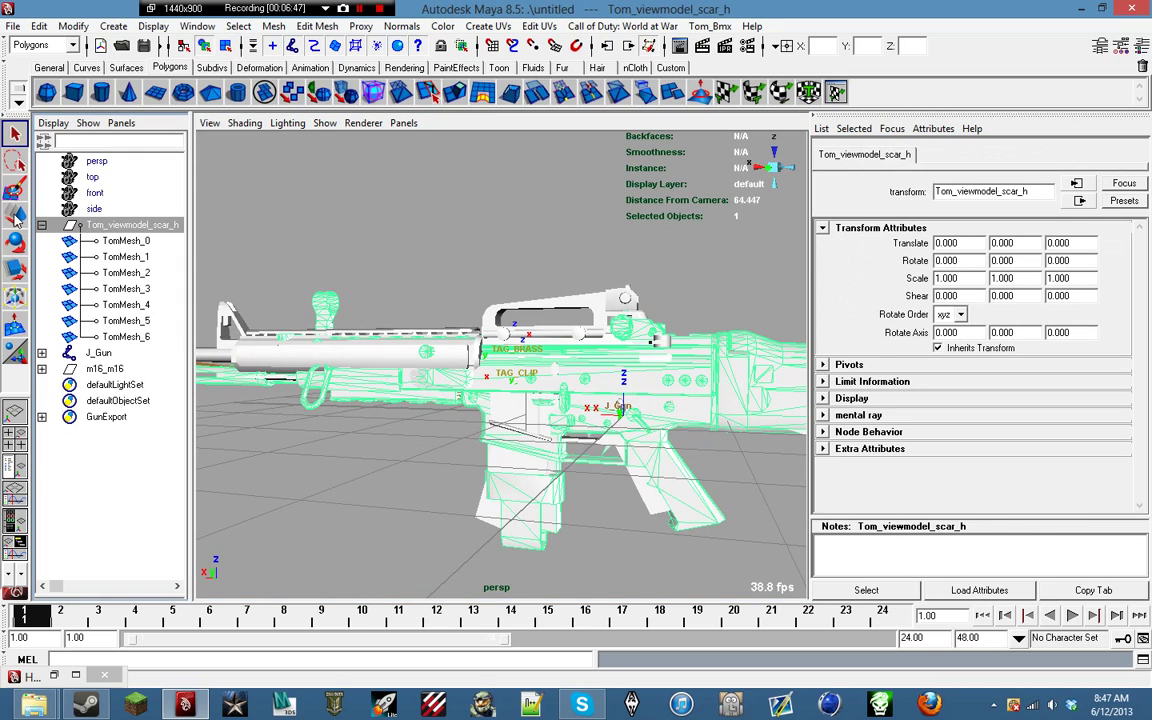
{"action": "key", "text": "w"}
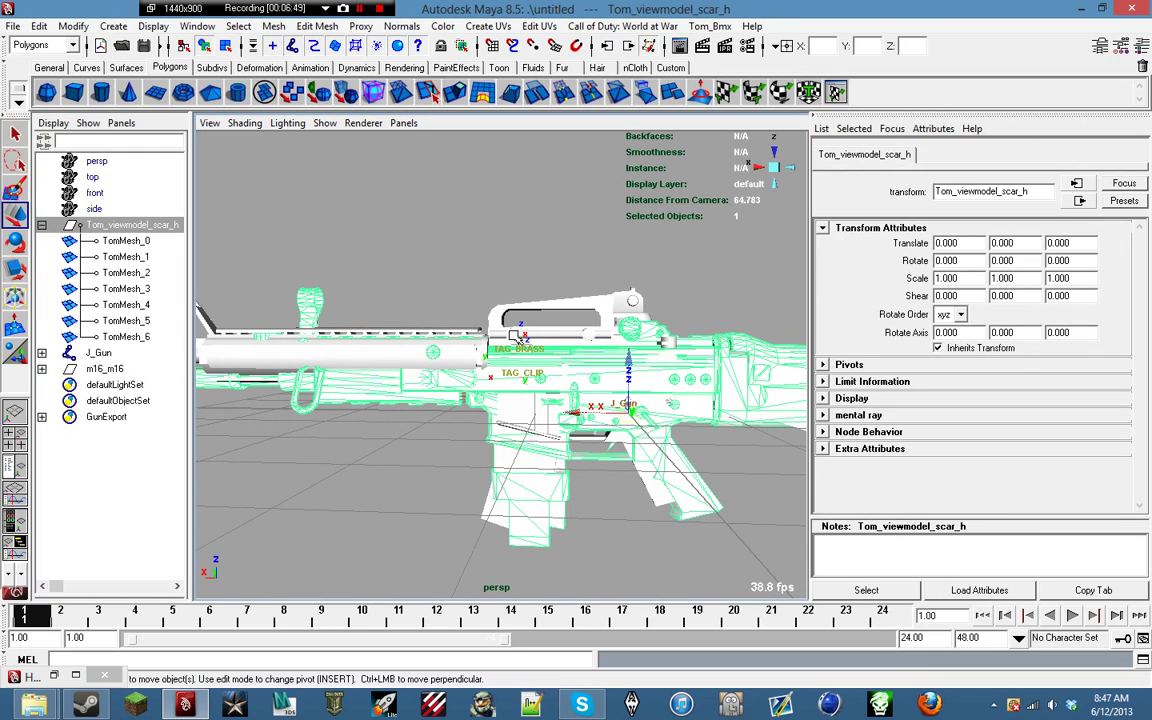
{"action": "key", "text": "4"}
{"action": "left_click_drag", "start_coordinate": [631, 372], "coordinate": [630, 349]}
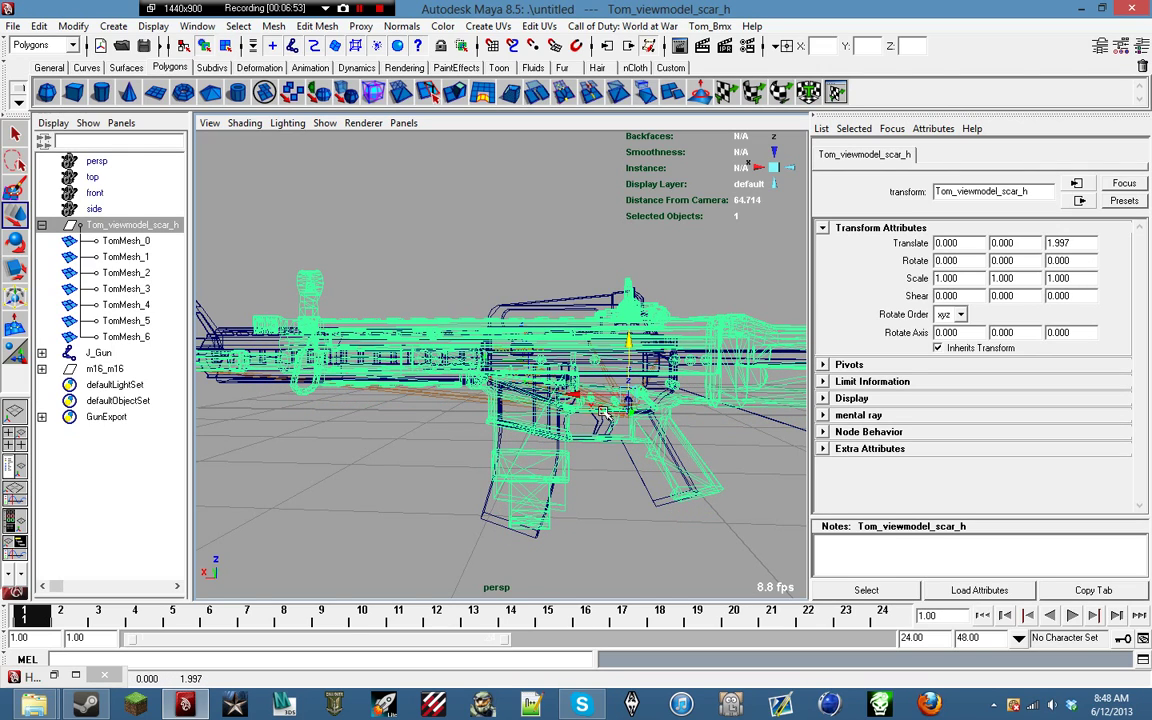
Step: Shift the SCAR-H group forward to Translate X 0.885, and check its alignment with the M16 from several angles
{"action": "left_click_drag", "start_coordinate": [603, 413], "coordinate": [573, 400], "text": "alt"}
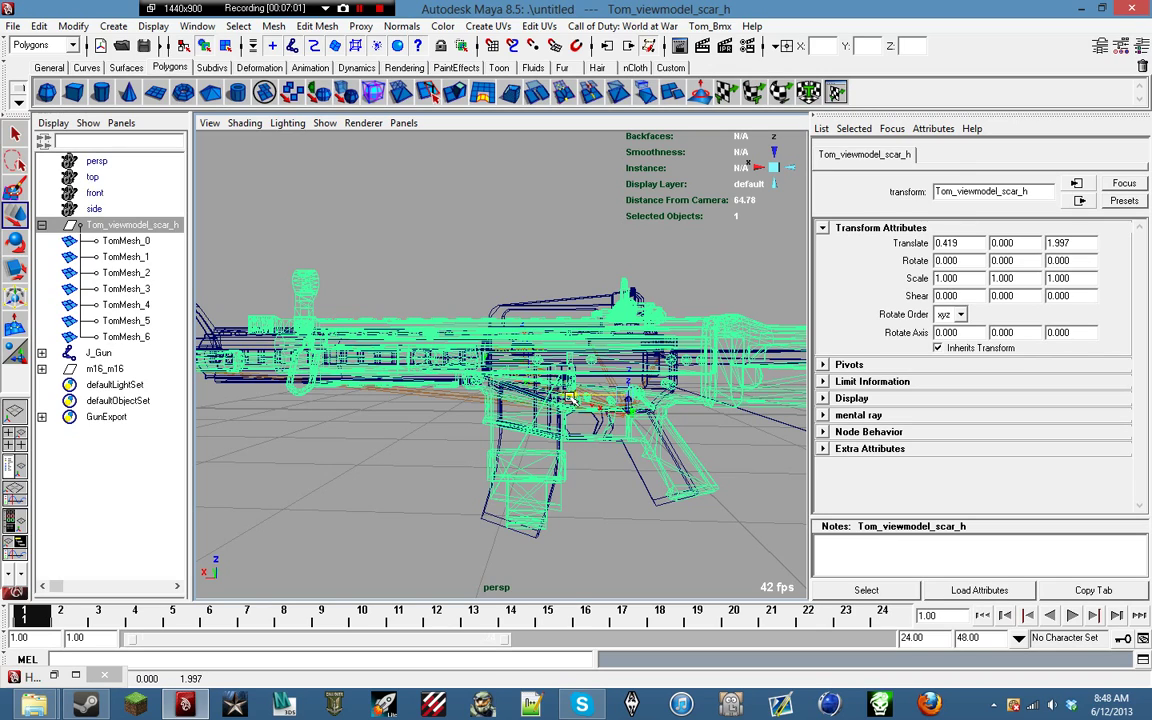
{"action": "mouse_move", "coordinate": [568, 397]}
{"action": "left_mouse_down", "text": "alt"}
{"action": "mouse_move", "coordinate": [643, 404]}
{"action": "mouse_move", "coordinate": [566, 397]}
{"action": "mouse_move", "coordinate": [541, 361]}
{"action": "mouse_move", "coordinate": [458, 362]}
{"action": "mouse_move", "coordinate": [548, 390]}
{"action": "left_mouse_up", "text": "alt"}
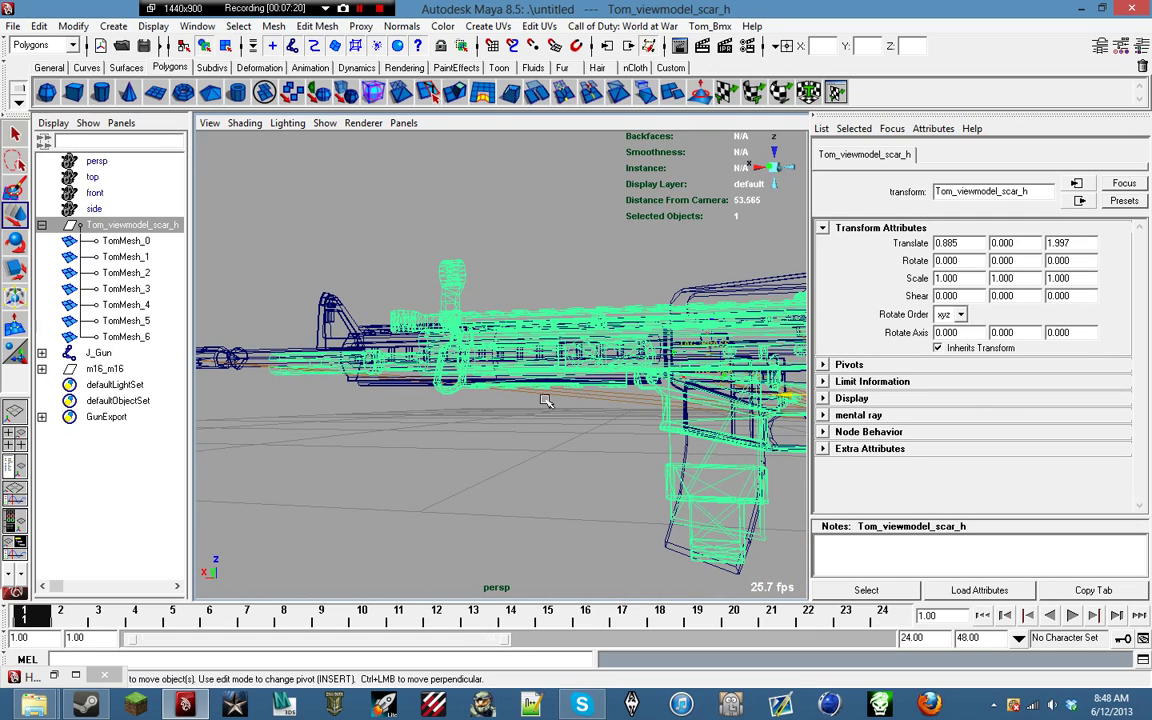
{"action": "left_click_drag", "start_coordinate": [561, 407], "coordinate": [461, 401], "text": "alt"}
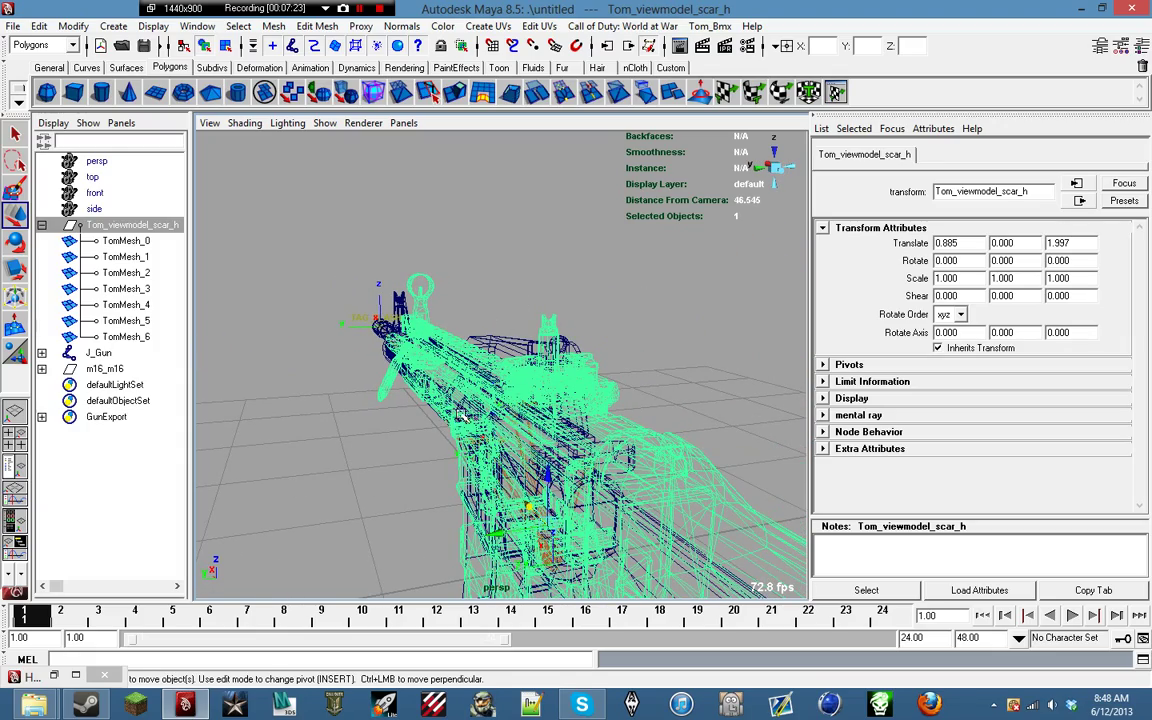
{"action": "left_click_drag", "start_coordinate": [462, 413], "coordinate": [537, 373], "text": "alt"}
{"action": "scroll", "coordinate": [537, 373], "scroll_direction": "up", "scroll_amount": 3}
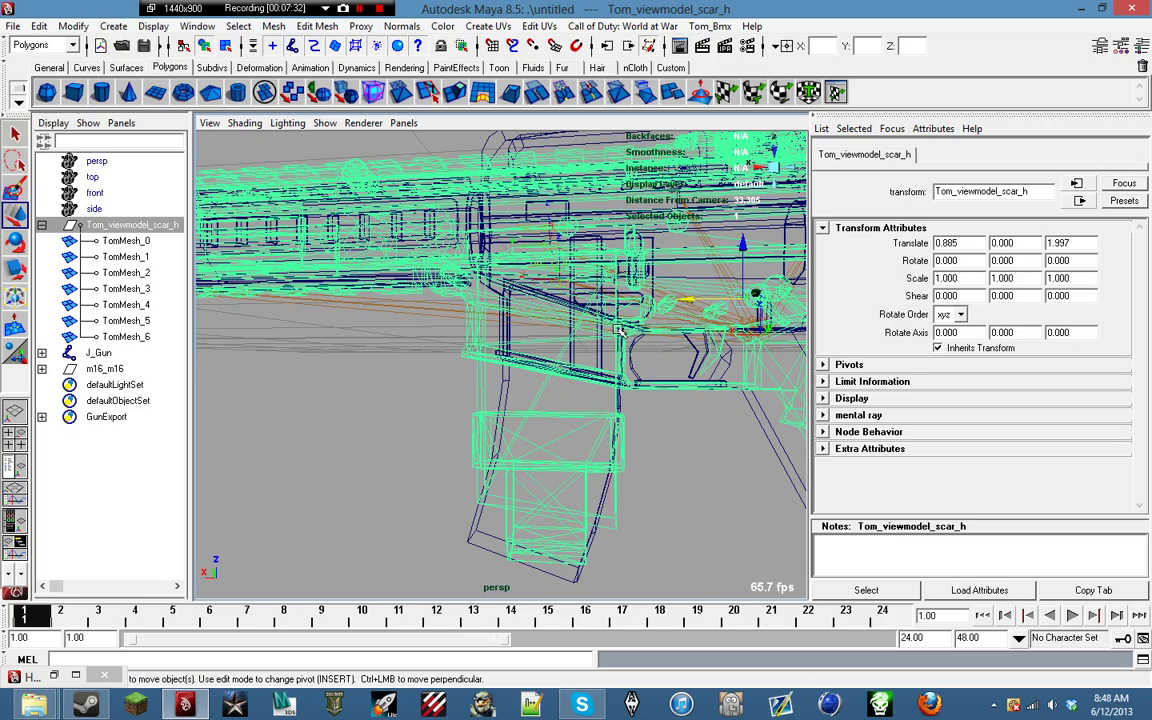
{"action": "scroll", "coordinate": [588, 360], "scroll_direction": "down", "scroll_amount": 4}
{"action": "left_click_drag", "start_coordinate": [586, 360], "coordinate": [368, 373], "text": "alt"}
Step: Delete the m16_m16 mesh group, keeping the J_Gun joints
{"action": "left_click", "coordinate": [42, 369]}
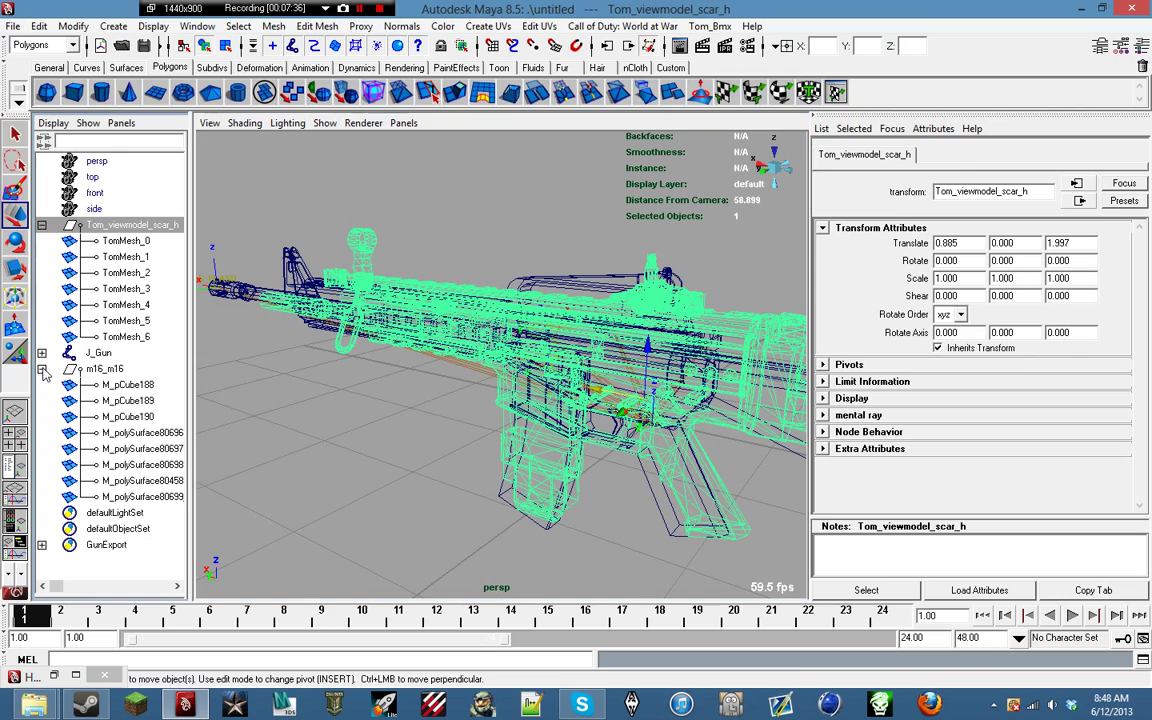
{"action": "left_click", "coordinate": [140, 370]}
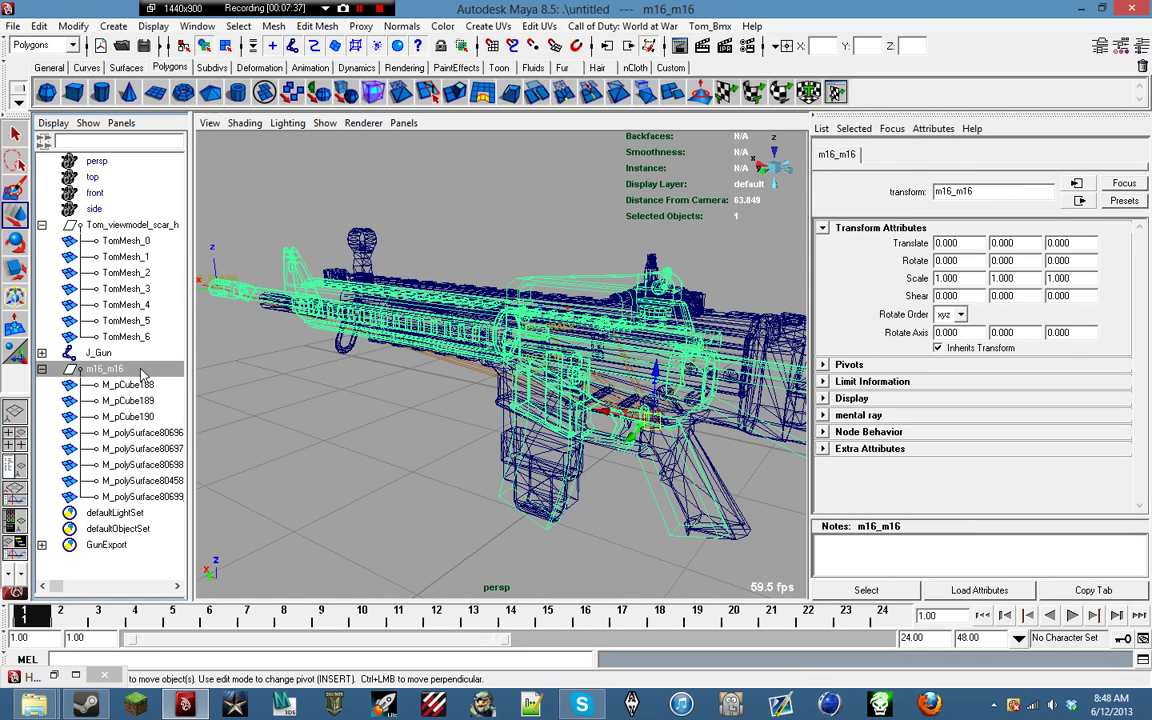
{"action": "key", "text": "Delete"}
Step: Move the TAG_FLASH joint back to the SCAR-H's muzzle tip, at Translate X 57.903 and Z 5.655
{"action": "left_click_drag", "start_coordinate": [215, 362], "coordinate": [297, 347], "text": "alt"}
{"action": "left_click", "coordinate": [41, 353]}
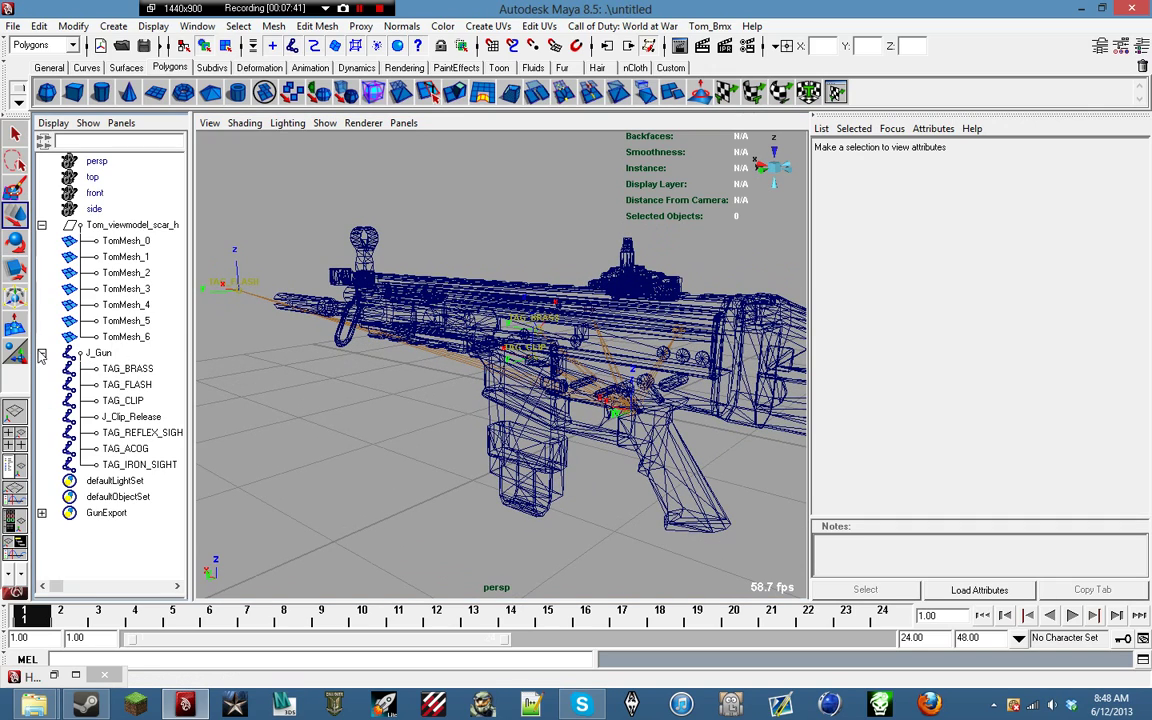
{"action": "left_click", "coordinate": [127, 384]}
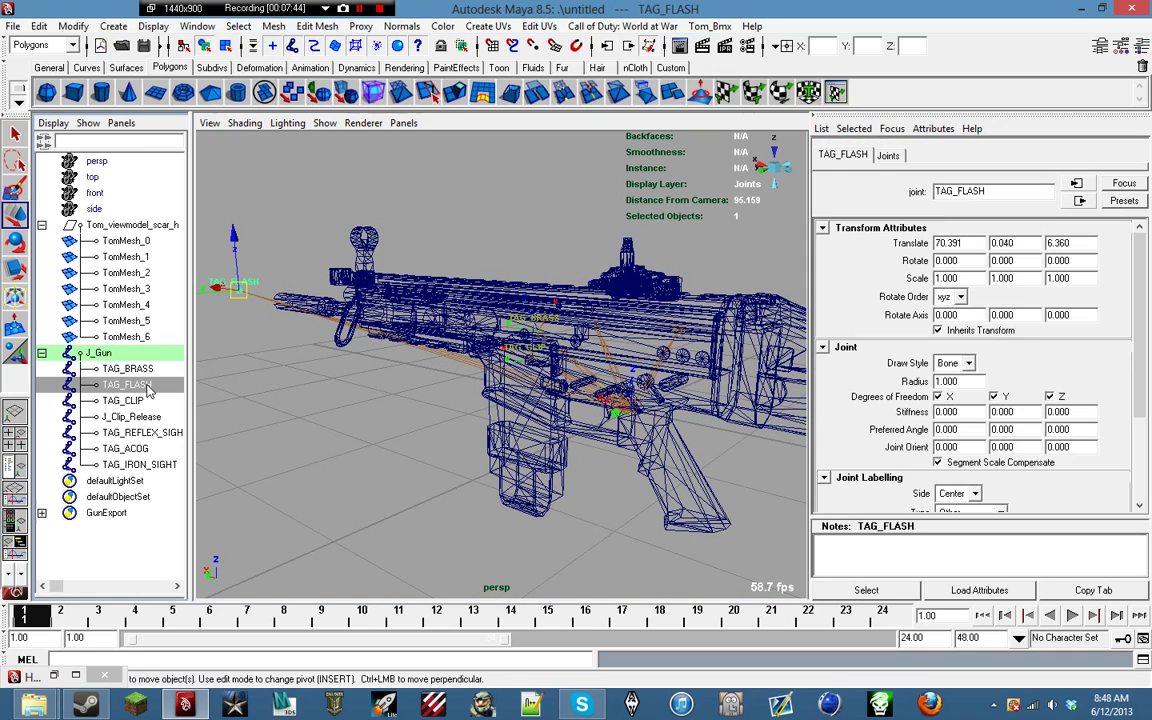
{"action": "left_click_drag", "start_coordinate": [560, 395], "coordinate": [712, 386], "text": "alt"}
{"action": "middle_click_drag", "start_coordinate": [360, 368], "coordinate": [453, 373], "text": "alt"}
{"action": "left_click_drag", "start_coordinate": [335, 357], "coordinate": [430, 362]}
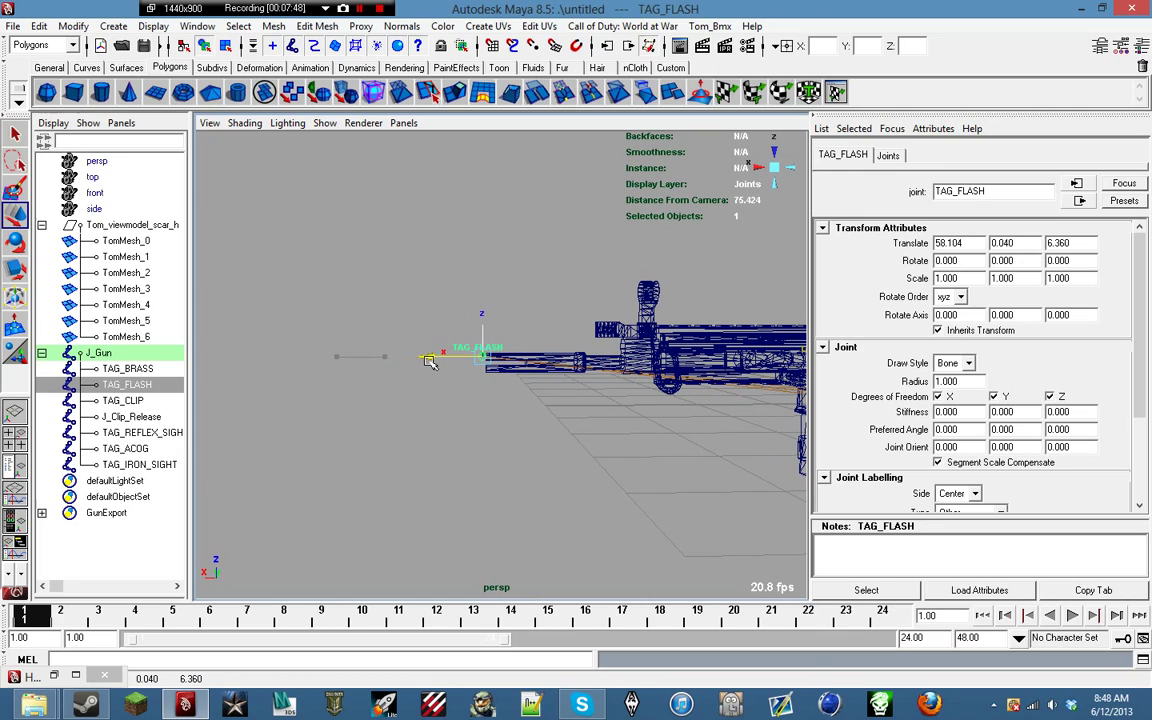
{"action": "left_click_drag", "start_coordinate": [482, 303], "coordinate": [482, 310]}
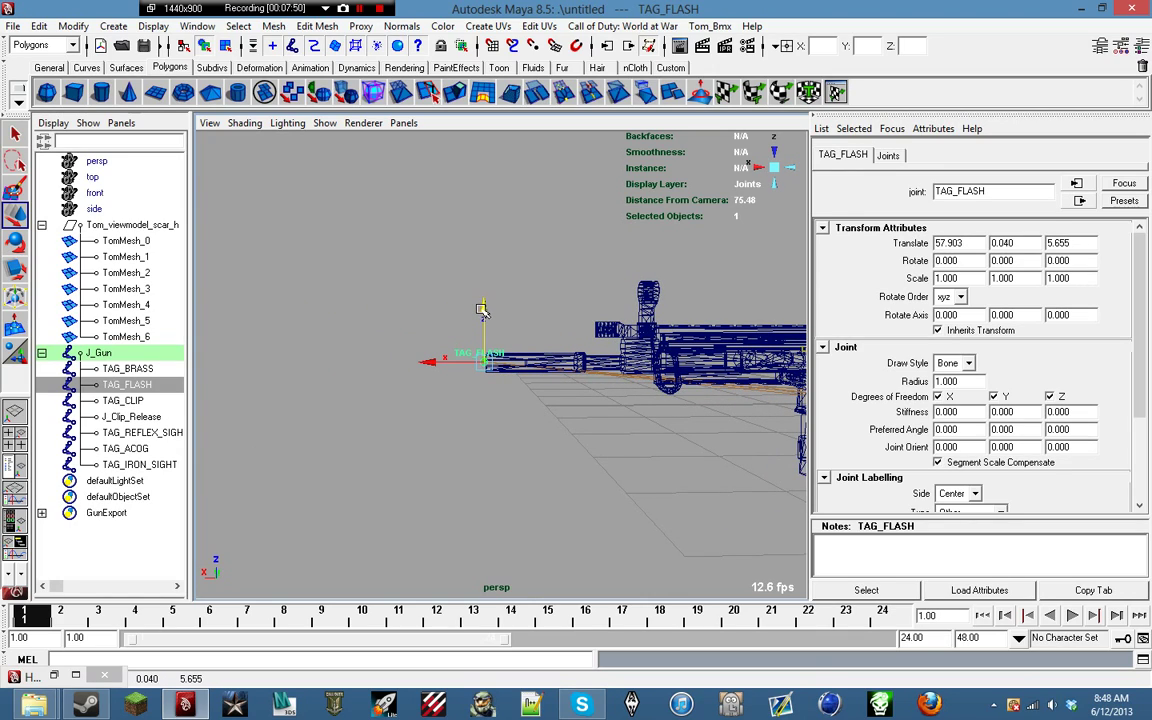
{"action": "left_click_drag", "start_coordinate": [508, 267], "coordinate": [526, 331], "text": "alt"}
{"action": "left_click", "coordinate": [419, 427]}
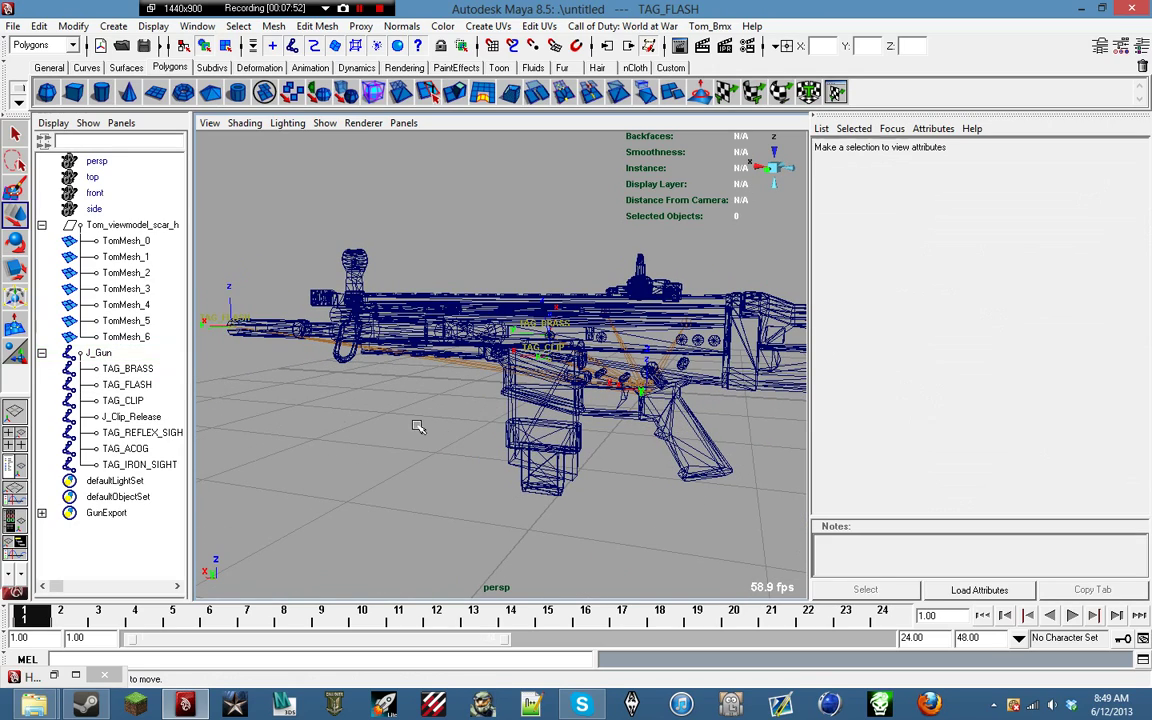
Step: Shift the TAG_CLIP joint forward to Translate X 11.542, above the magazine
{"action": "left_click", "coordinate": [147, 405]}
{"action": "right_click_drag", "start_coordinate": [440, 370], "coordinate": [582, 349], "text": "alt"}
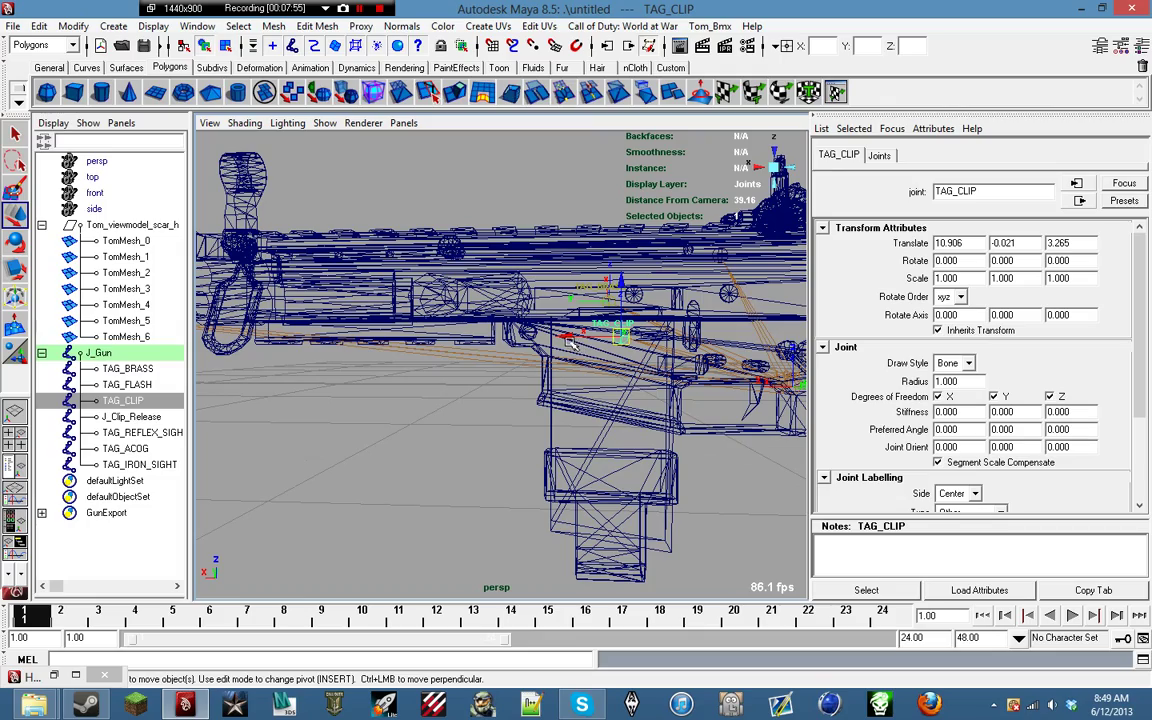
{"action": "left_click_drag", "start_coordinate": [570, 343], "coordinate": [557, 340]}
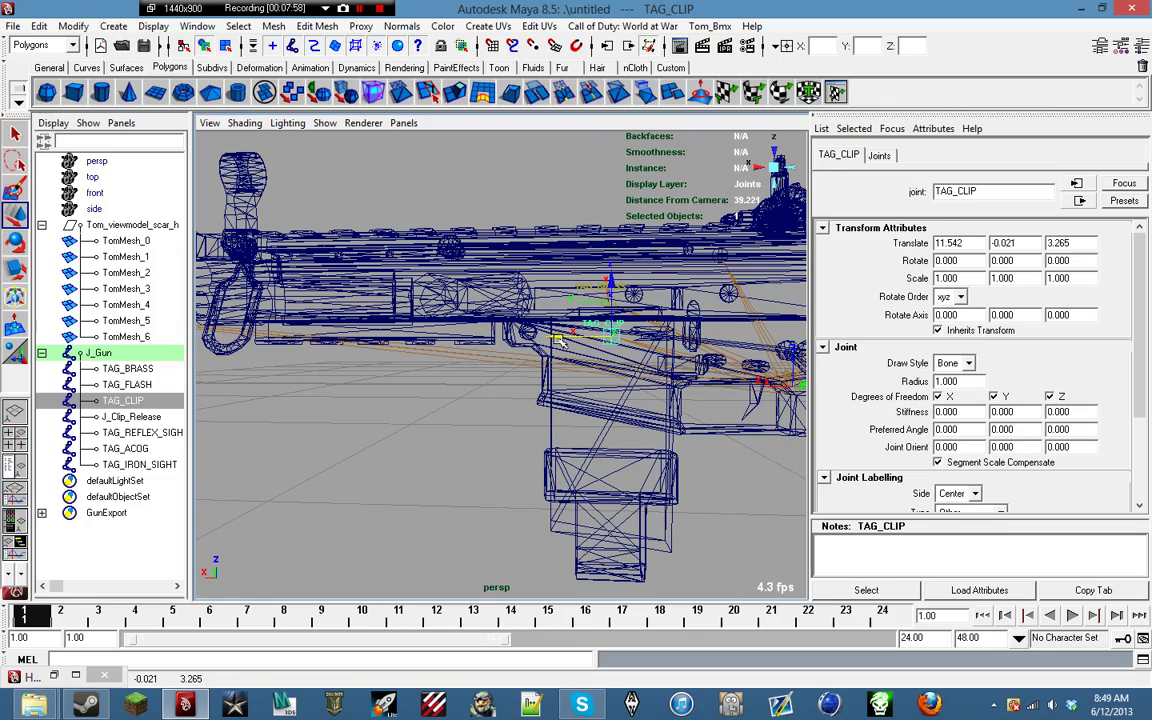
Step: Delete the TAG_REFLEX_SIGHT and TAG_ACOG joints from the J_Gun hierarchy
{"action": "middle_click_drag", "start_coordinate": [618, 330], "coordinate": [563, 312], "text": "alt"}
{"action": "mouse_move", "coordinate": [563, 312]}
{"action": "left_mouse_down", "text": "alt"}
{"action": "mouse_move", "coordinate": [650, 316]}
{"action": "mouse_move", "coordinate": [563, 312]}
{"action": "left_mouse_up", "text": "alt"}
{"action": "middle_click_drag", "start_coordinate": [563, 312], "coordinate": [468, 278], "text": "alt"}
{"action": "left_click_drag", "start_coordinate": [468, 278], "coordinate": [285, 316], "text": "alt"}
{"action": "left_click", "coordinate": [142, 434]}
{"action": "key", "text": "Delete"}
{"action": "left_click", "coordinate": [147, 434]}
{"action": "key", "text": "Delete"}
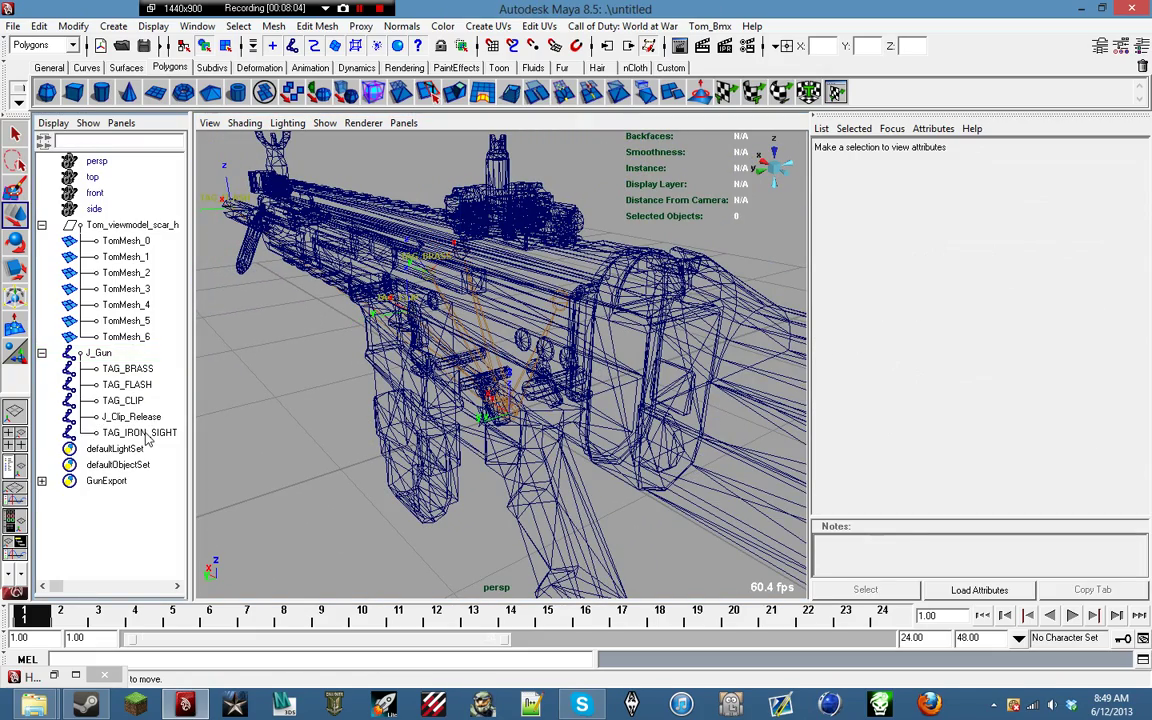
Step: Try moving the TAG_IRON_SIGHT joint, undo the move, and inspect the remaining joints against the gun
{"action": "left_click", "coordinate": [148, 433]}
{"action": "middle_click_drag", "start_coordinate": [438, 310], "coordinate": [412, 422]}
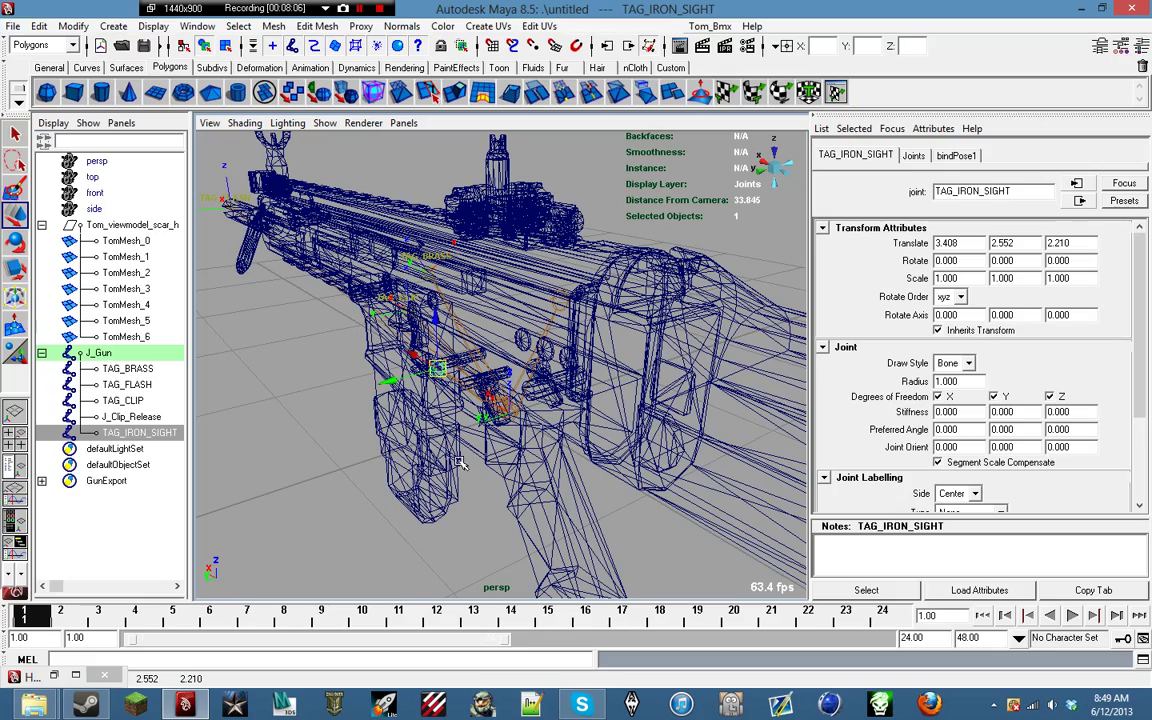
{"action": "key", "text": "ctrl+z"}
{"action": "left_click_drag", "start_coordinate": [482, 292], "coordinate": [201, 352], "text": "alt"}
{"action": "left_click_drag", "start_coordinate": [487, 305], "coordinate": [585, 318], "text": "alt"}
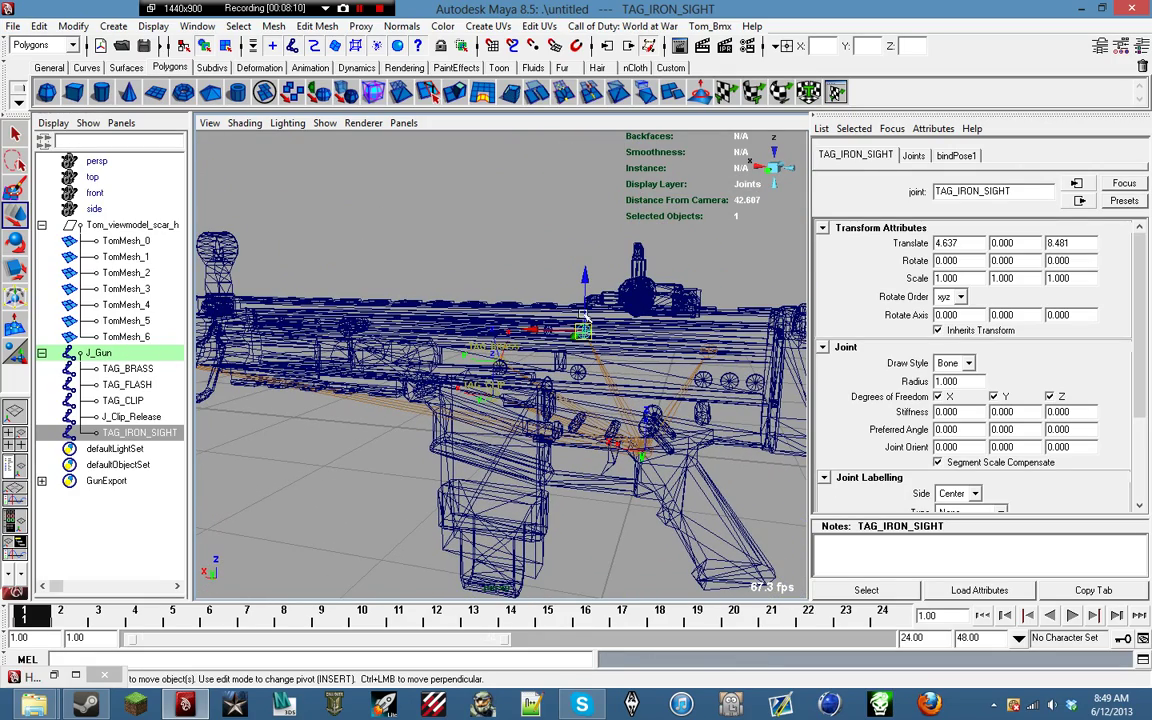
{"action": "left_click", "coordinate": [156, 418]}
{"action": "left_click", "coordinate": [476, 249]}
{"action": "left_click_drag", "start_coordinate": [476, 249], "coordinate": [529, 433], "text": "alt"}
{"action": "left_click_drag", "start_coordinate": [441, 428], "coordinate": [498, 425], "text": "alt"}
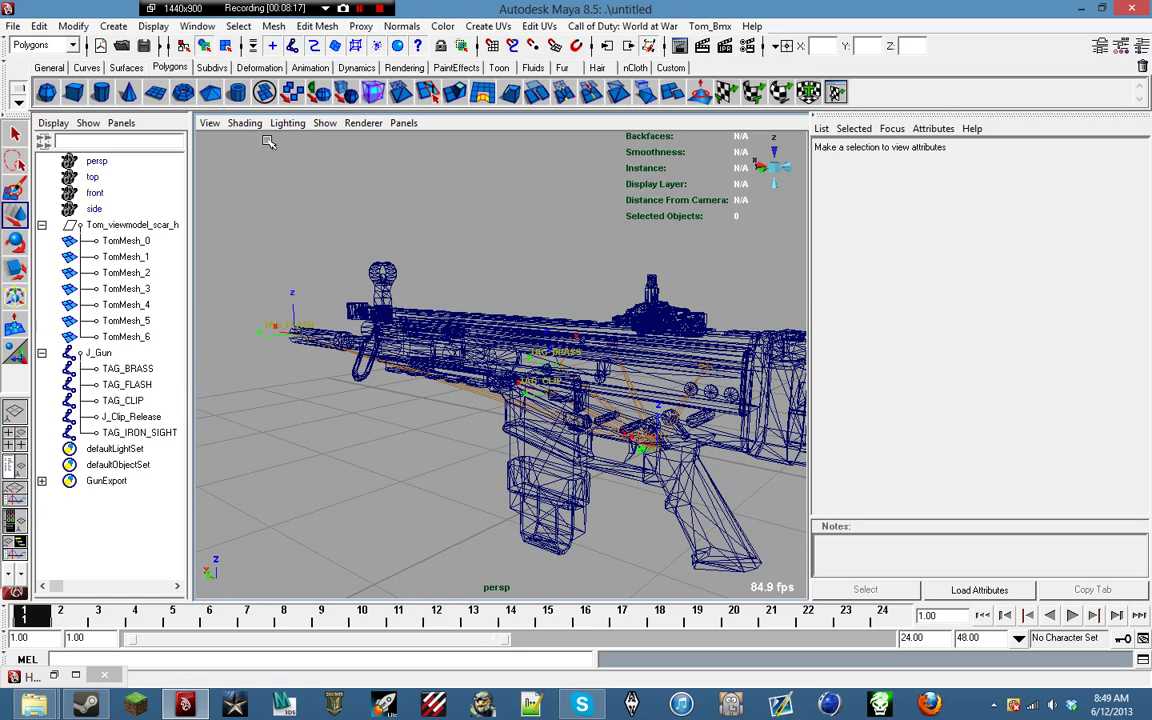
Step: Smooth bind the magazine mesh TomMesh_1 to the TAG_CLIP joint, binding to Selected joints only
{"action": "left_click", "coordinate": [134, 402]}
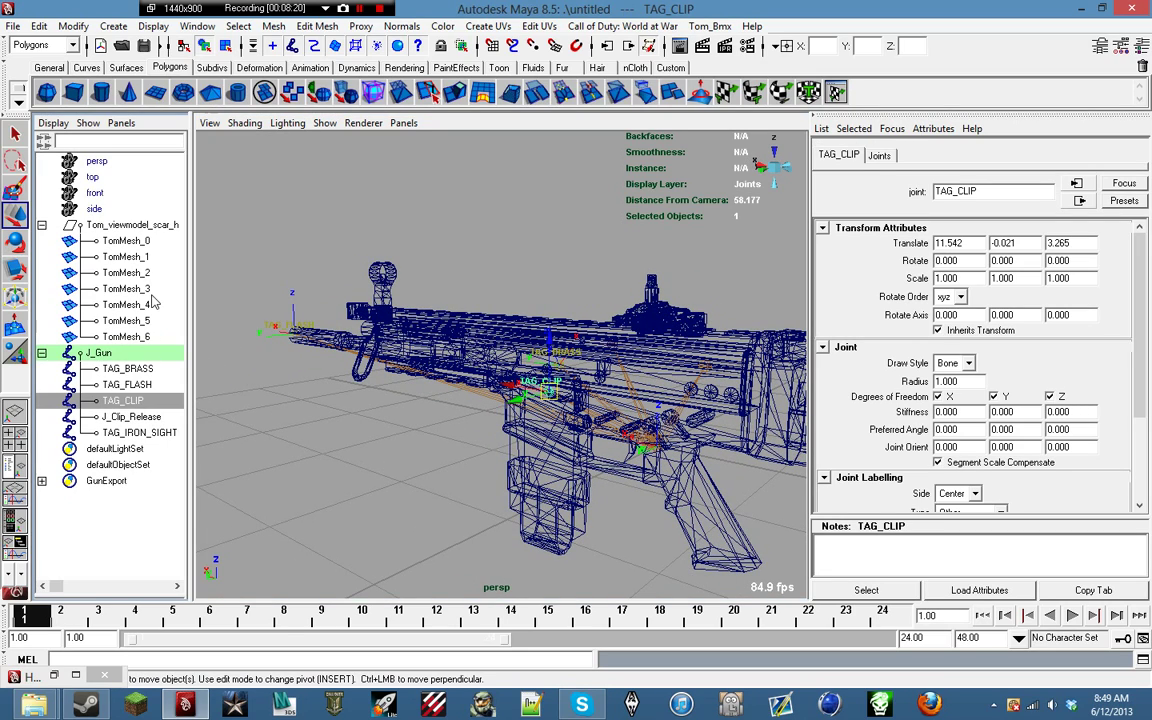
{"action": "left_click", "coordinate": [563, 500]}
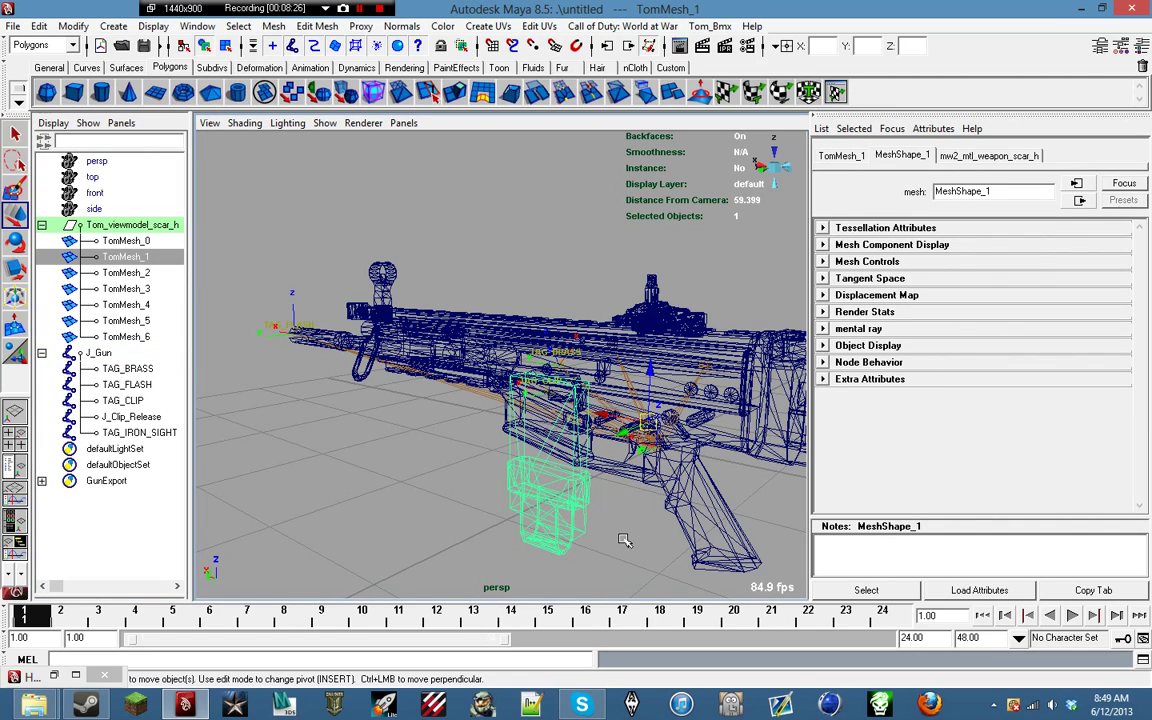
{"action": "left_click", "coordinate": [480, 465], "text": "shift"}
{"action": "left_click", "coordinate": [549, 496]}
{"action": "mouse_move", "coordinate": [549, 496]}
{"action": "left_mouse_down", "text": "alt"}
{"action": "mouse_move", "coordinate": [762, 481]}
{"action": "mouse_move", "coordinate": [545, 480]}
{"action": "left_mouse_up", "text": "alt"}
{"action": "left_click", "coordinate": [145, 402], "text": "ctrl"}
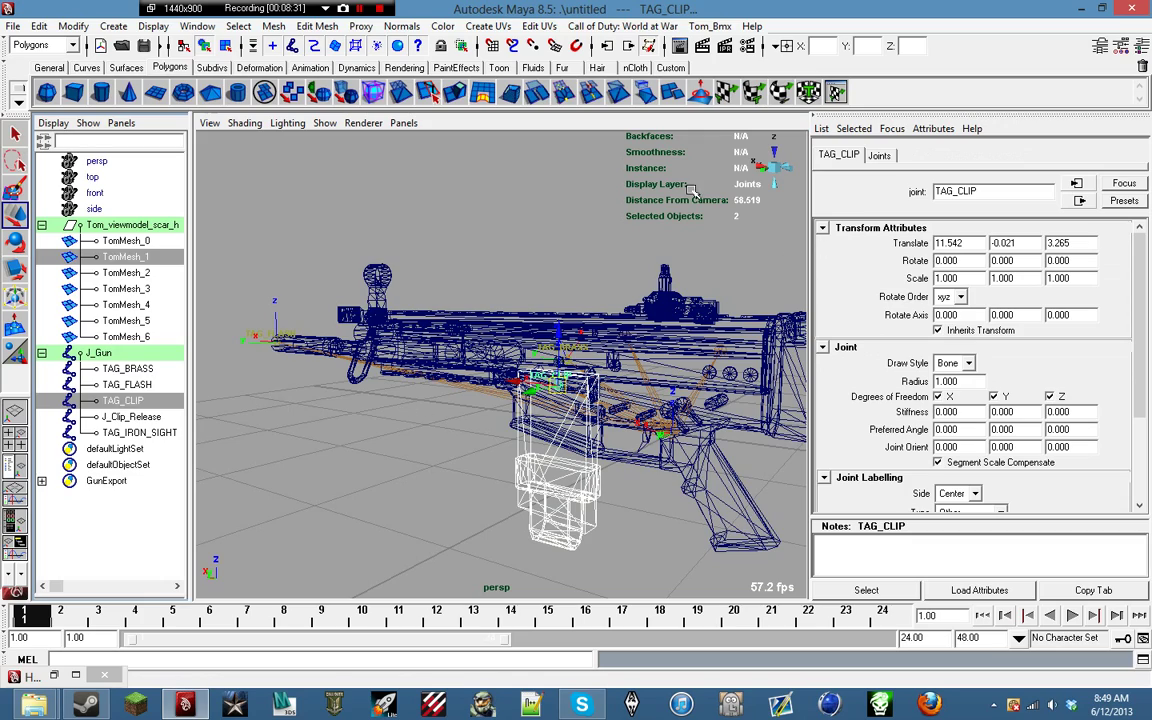
{"action": "left_click", "coordinate": [72, 46]}
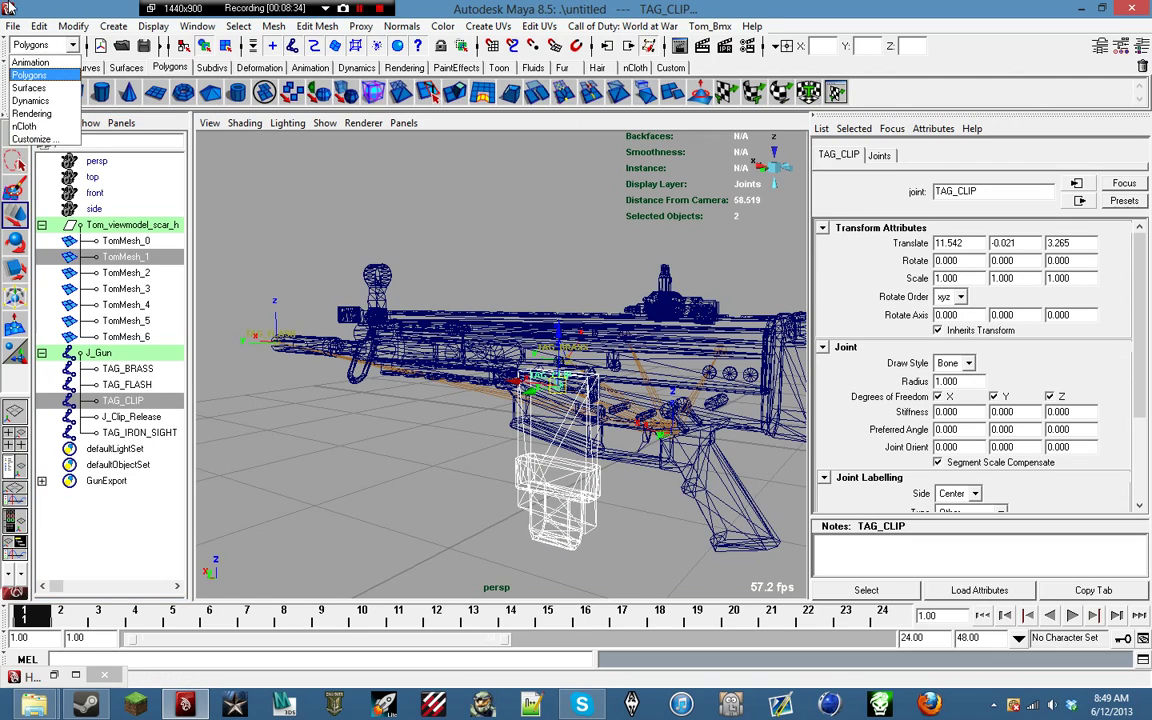
{"action": "left_click", "coordinate": [52, 62]}
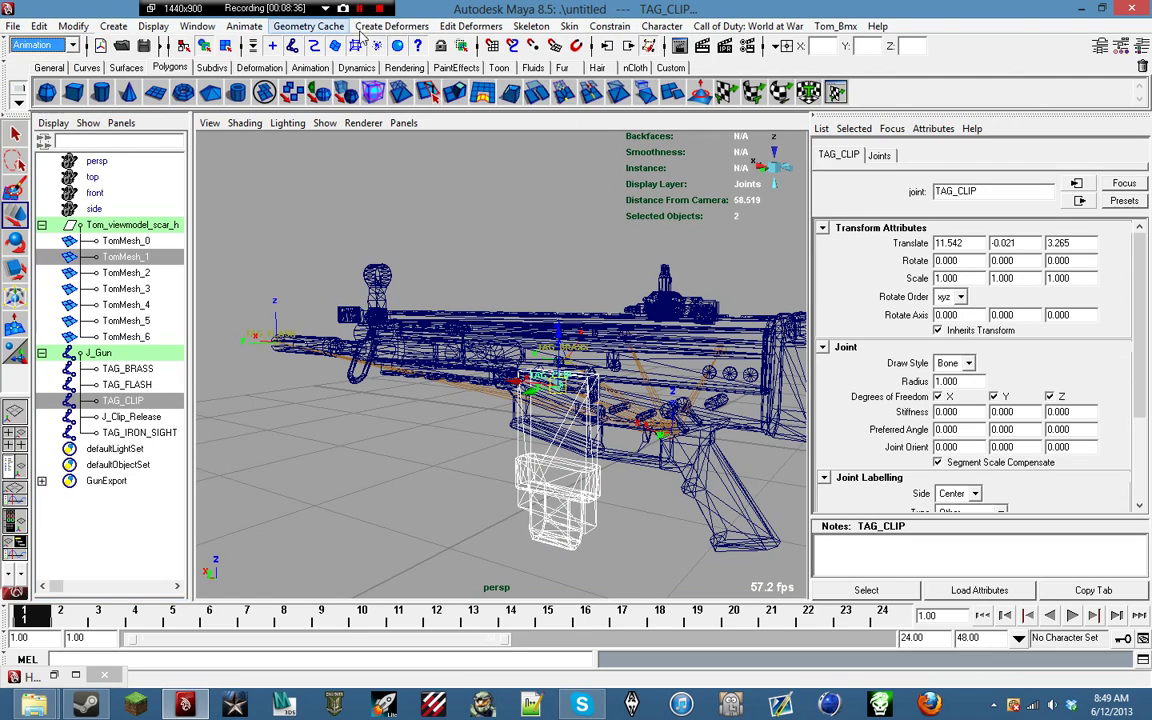
{"action": "left_click", "coordinate": [568, 26]}
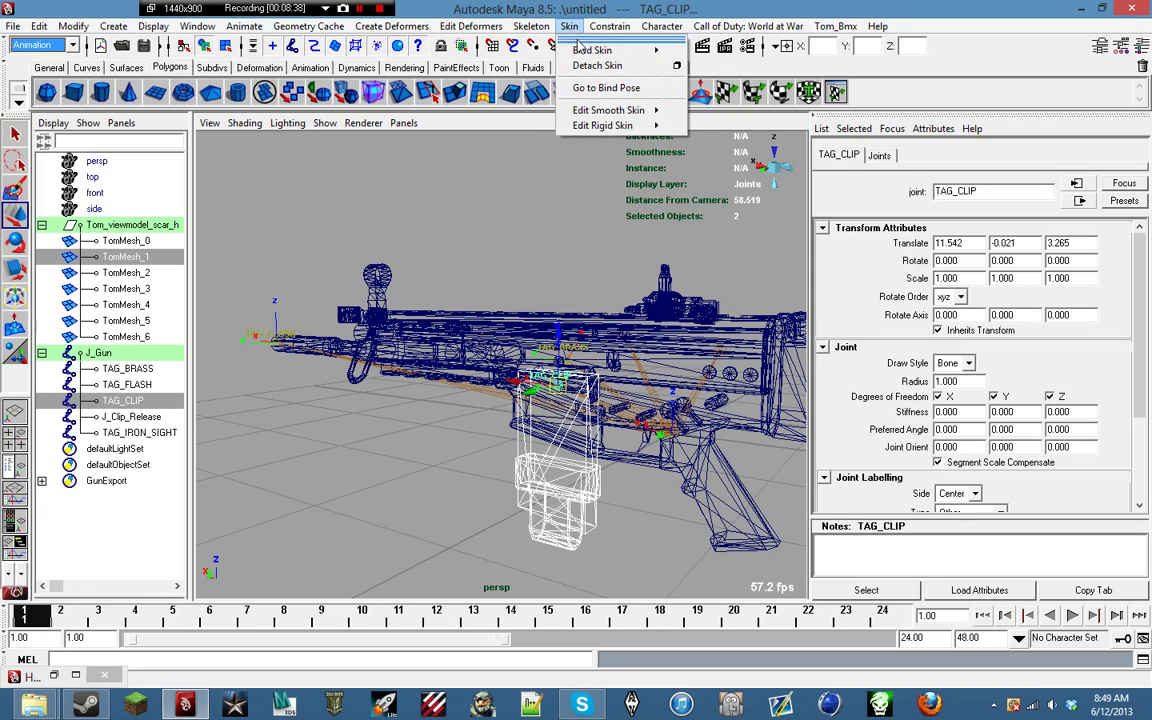
{"action": "mouse_move", "coordinate": [590, 50]}
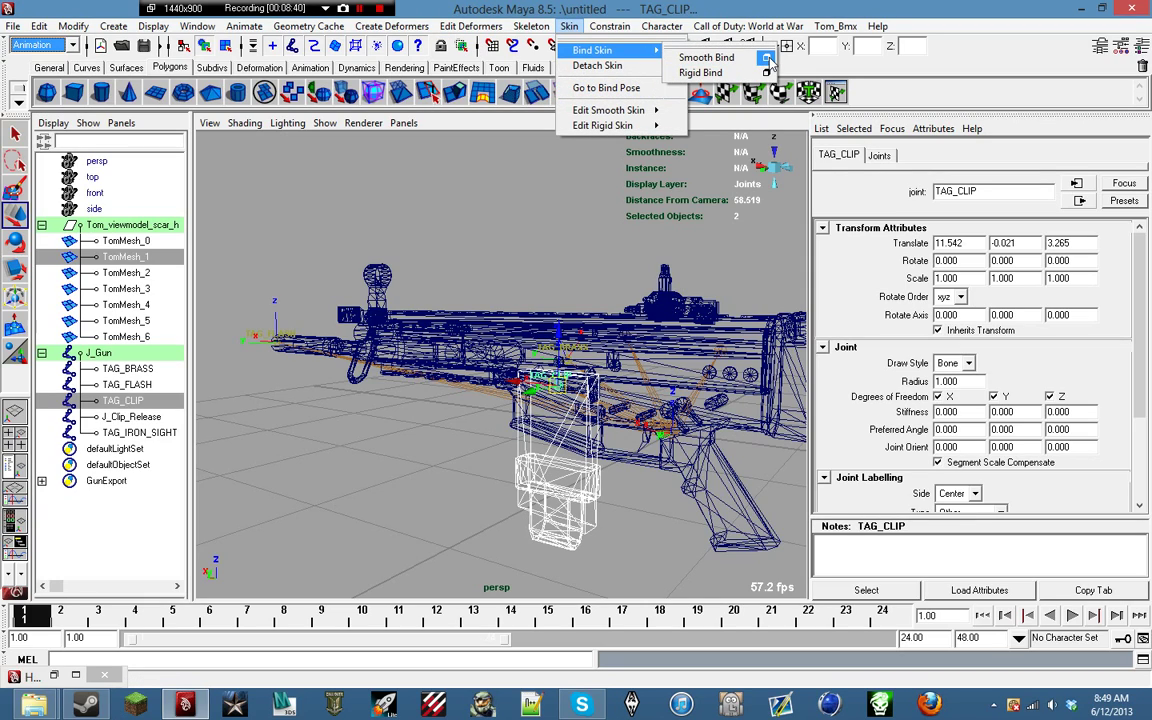
{"action": "left_click", "coordinate": [767, 59]}
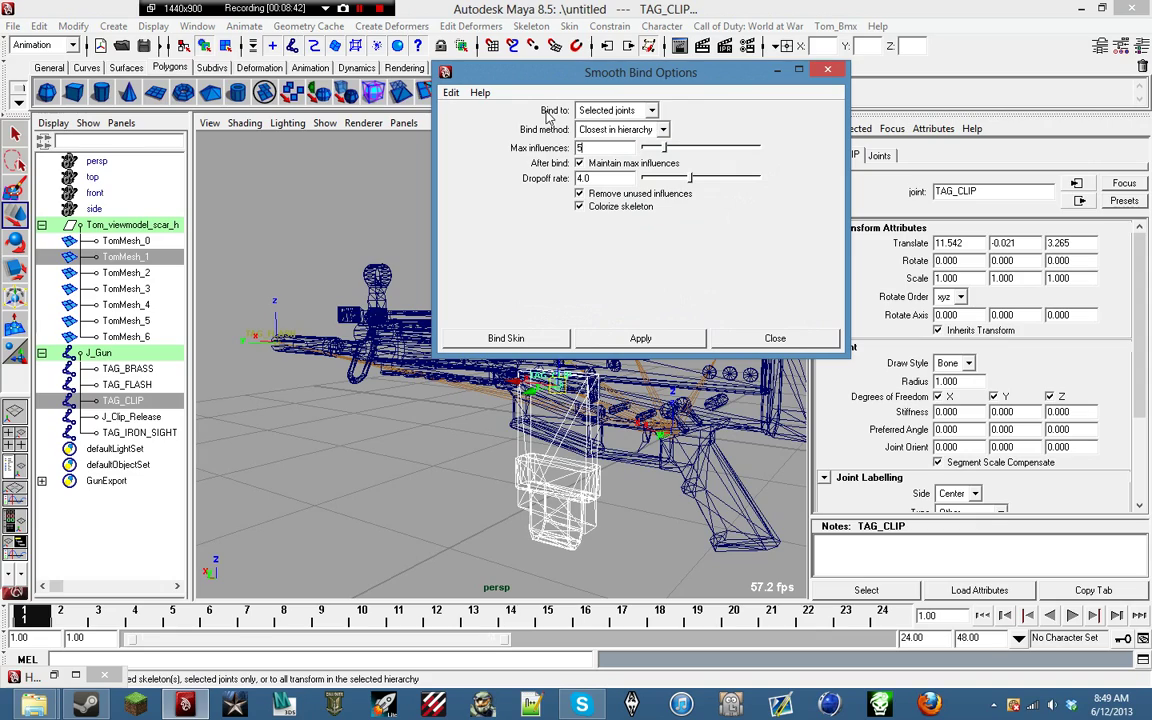
{"action": "left_click", "coordinate": [633, 112]}
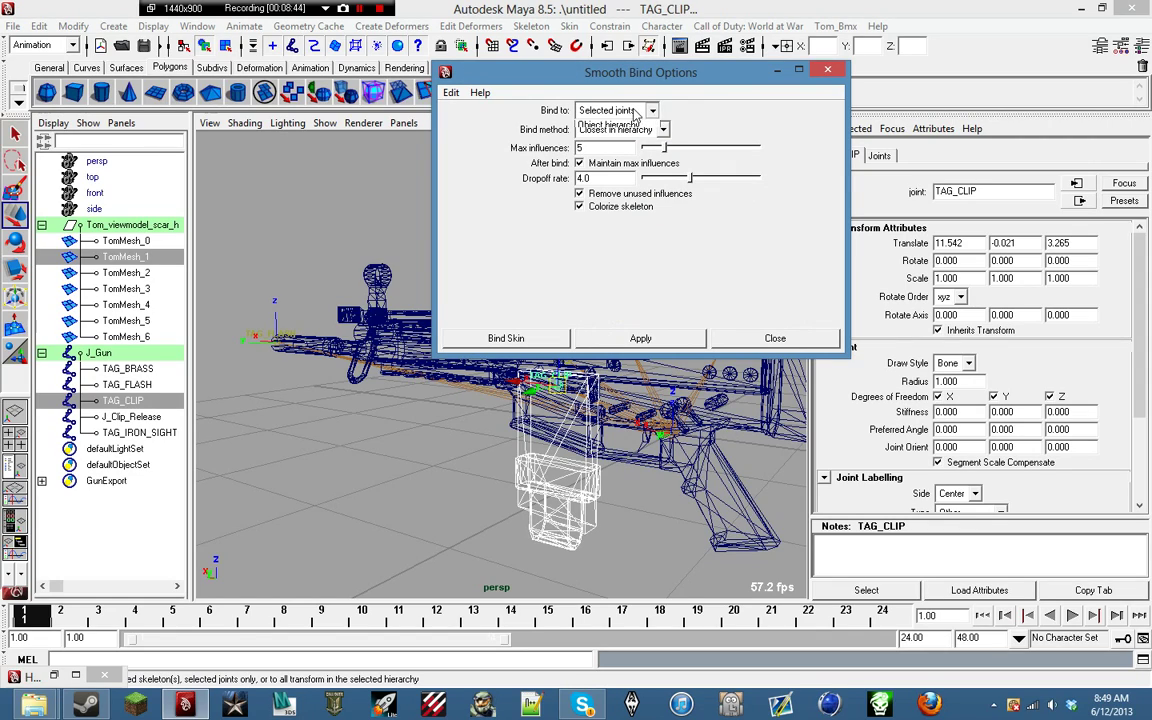
{"action": "left_click", "coordinate": [534, 112]}
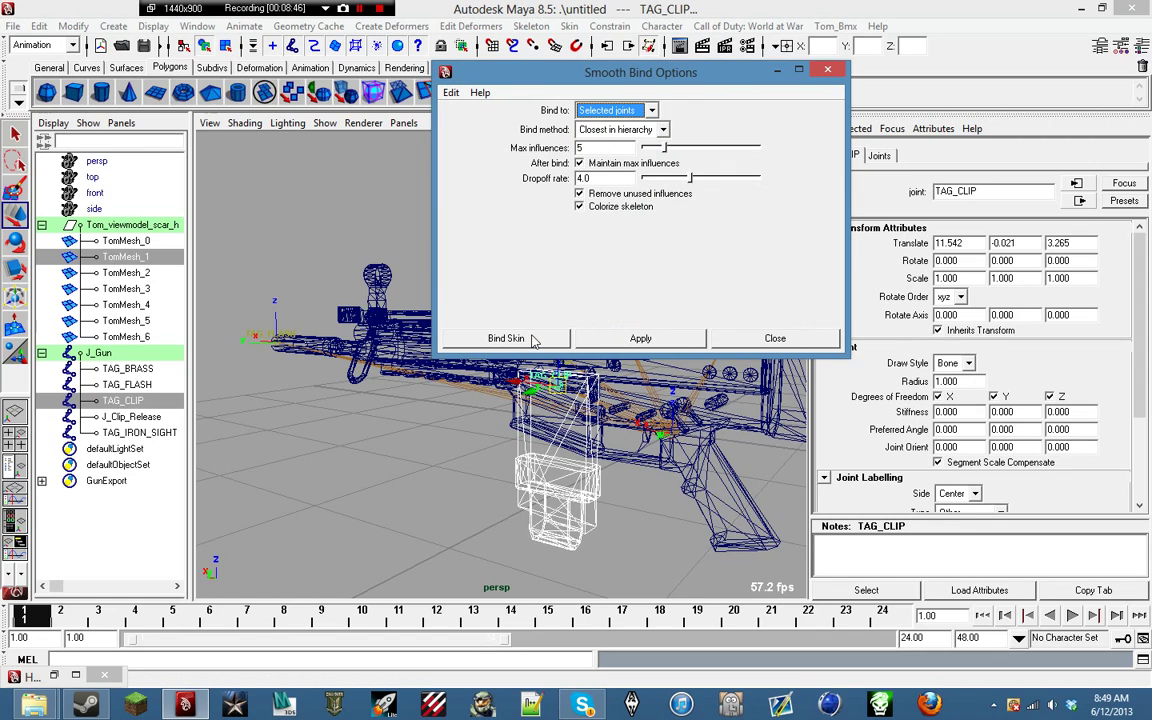
{"action": "left_click", "coordinate": [596, 339]}
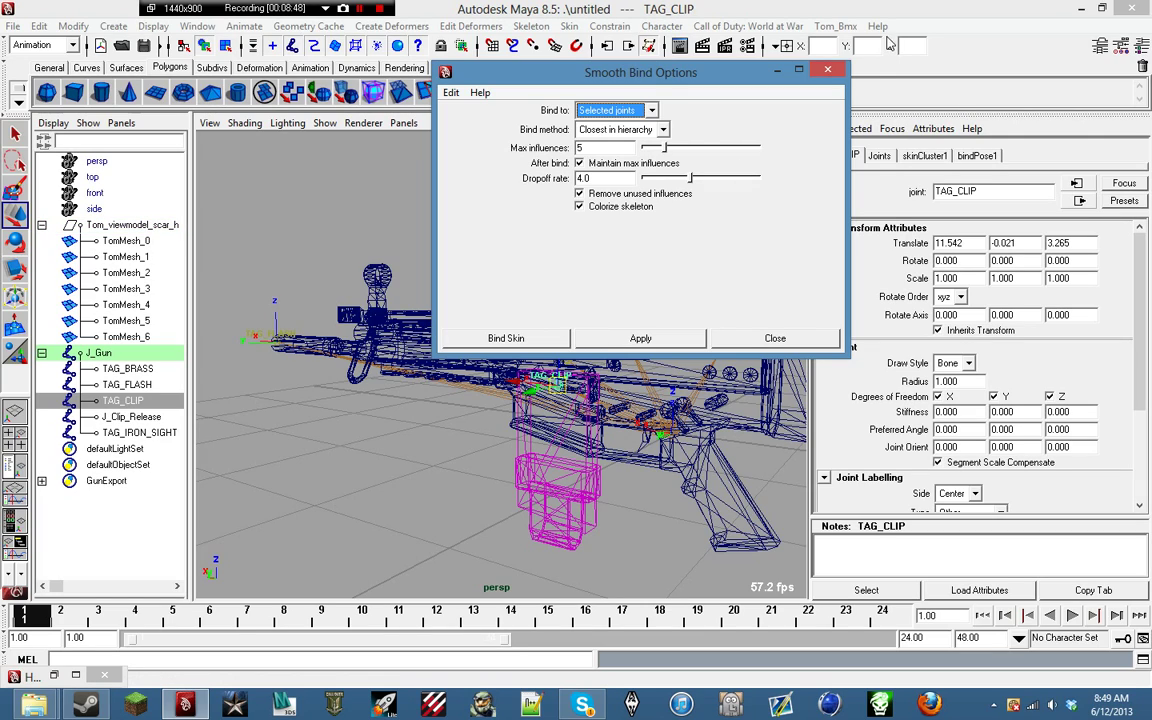
{"action": "left_click", "coordinate": [829, 73]}
Step: Smooth bind the raised iron sights mesh TomMesh_5 to the TAG_IRON_SIGHT joint
{"action": "left_click_drag", "start_coordinate": [614, 310], "coordinate": [589, 300], "text": "alt"}
{"action": "middle_click_drag", "start_coordinate": [589, 300], "coordinate": [595, 254], "text": "alt"}
{"action": "left_click", "coordinate": [458, 206]}
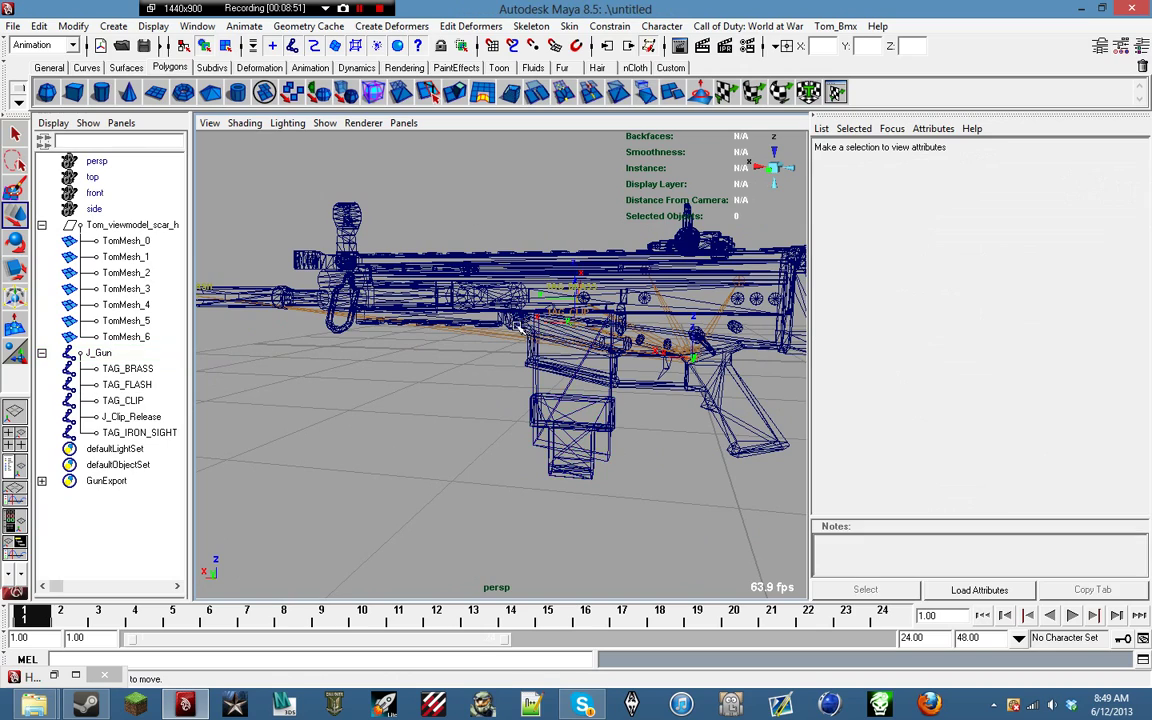
{"action": "left_click_drag", "start_coordinate": [520, 335], "coordinate": [617, 356], "text": "alt"}
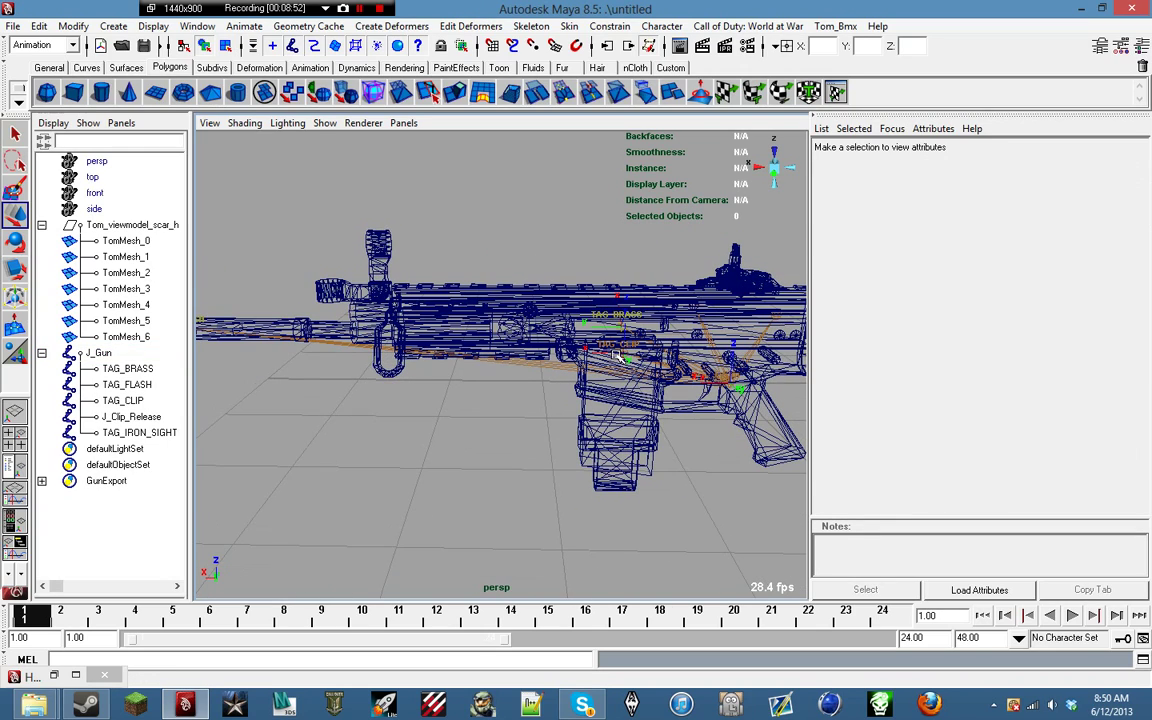
{"action": "left_click", "coordinate": [150, 432]}
{"action": "left_click", "coordinate": [381, 253]}
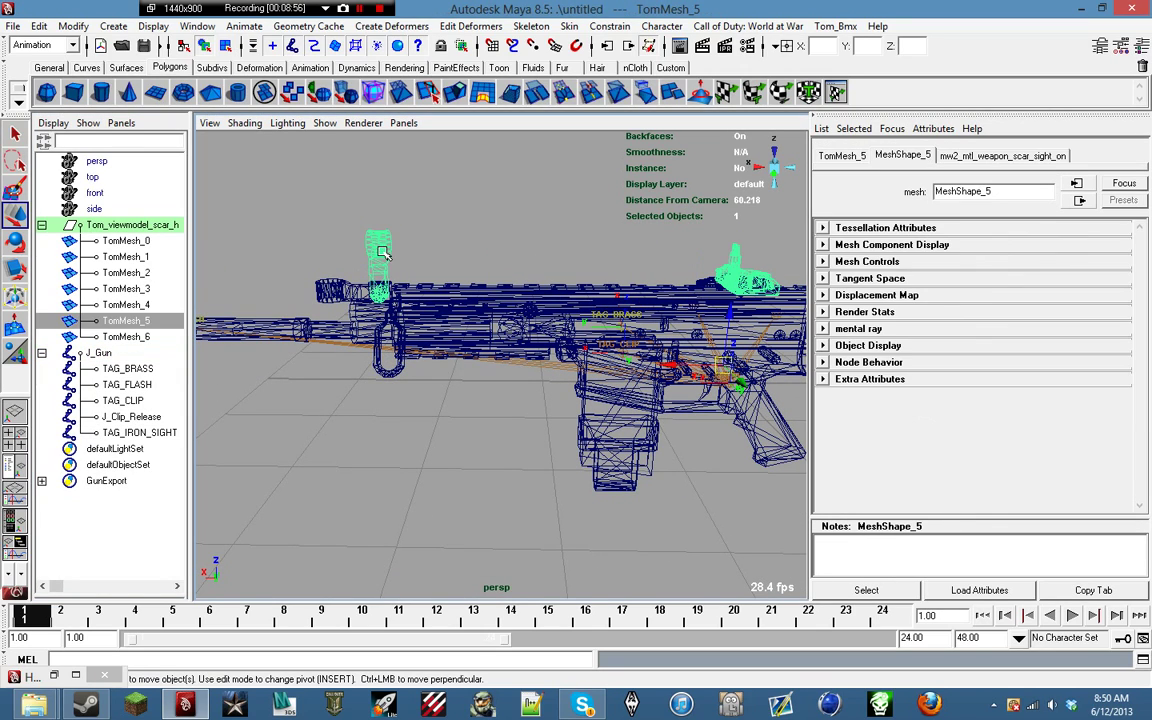
{"action": "left_click", "coordinate": [150, 432], "text": "ctrl"}
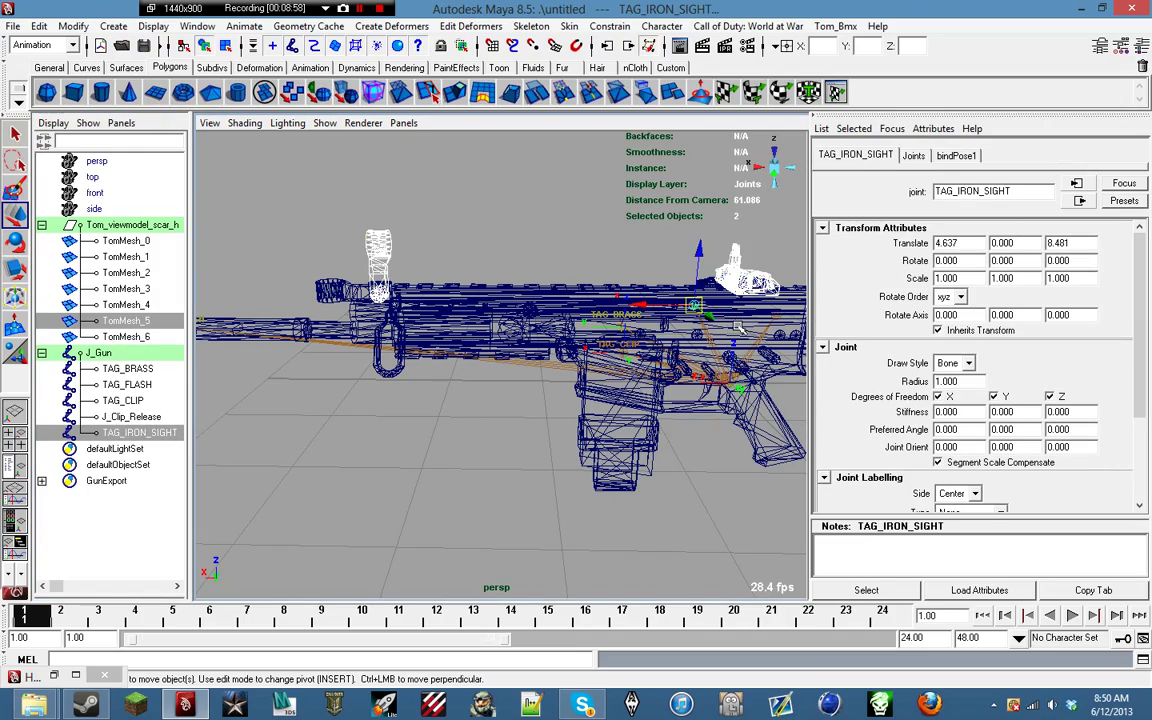
{"action": "left_click_drag", "start_coordinate": [656, 295], "coordinate": [630, 225], "text": "alt"}
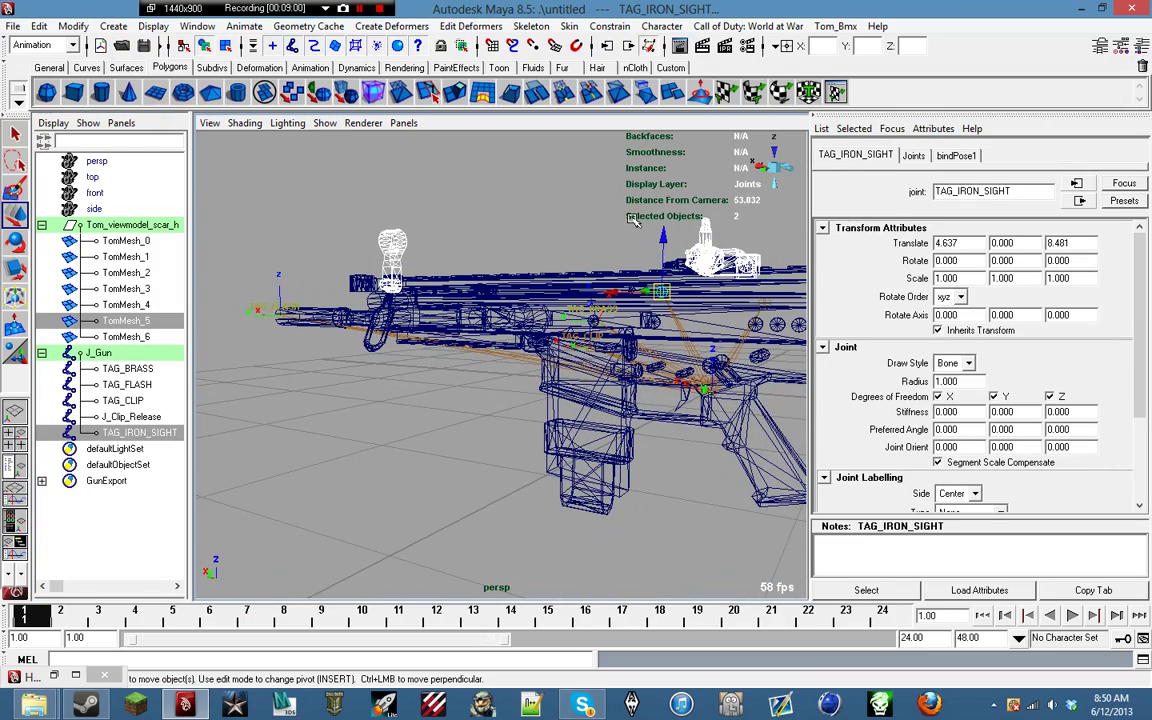
{"action": "left_click", "coordinate": [569, 26]}
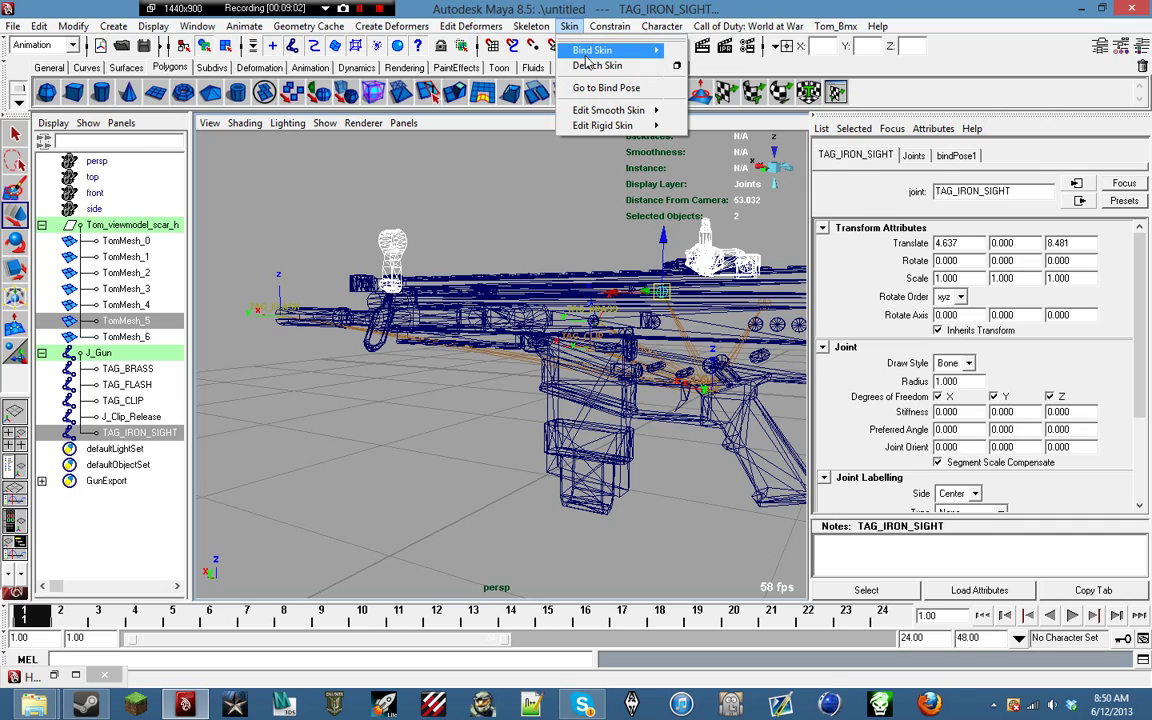
{"action": "mouse_move", "coordinate": [592, 51]}
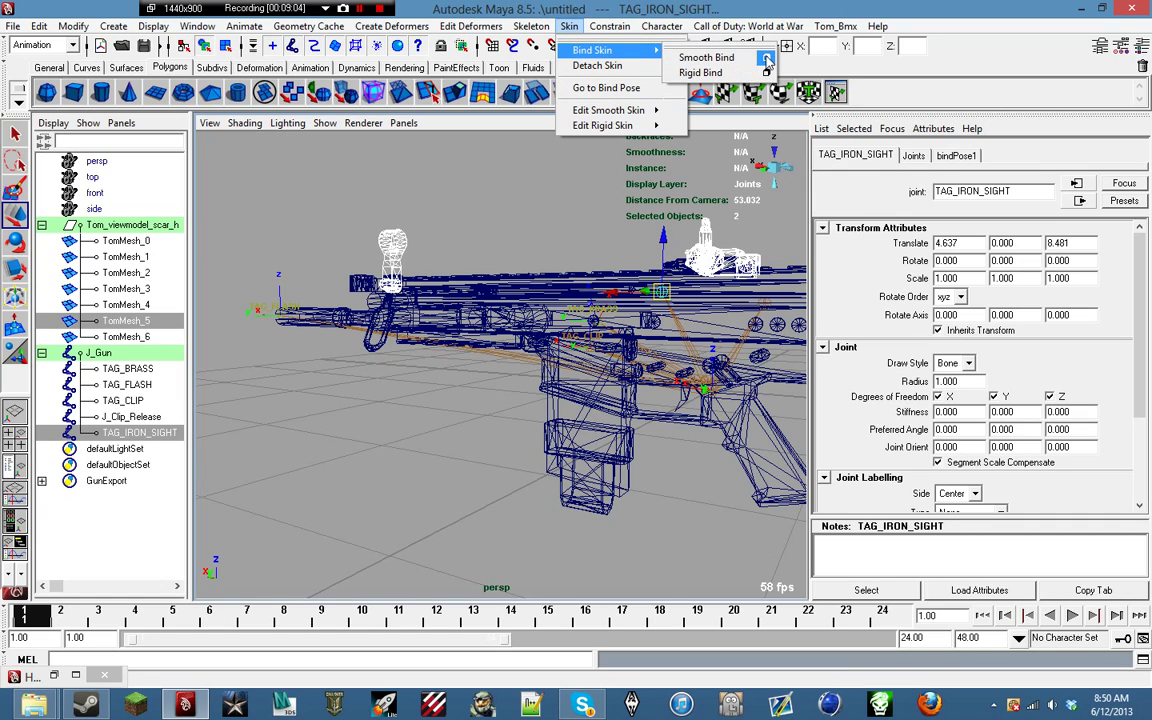
{"action": "left_click", "coordinate": [707, 58]}
{"action": "left_click_drag", "start_coordinate": [516, 277], "coordinate": [519, 279]}
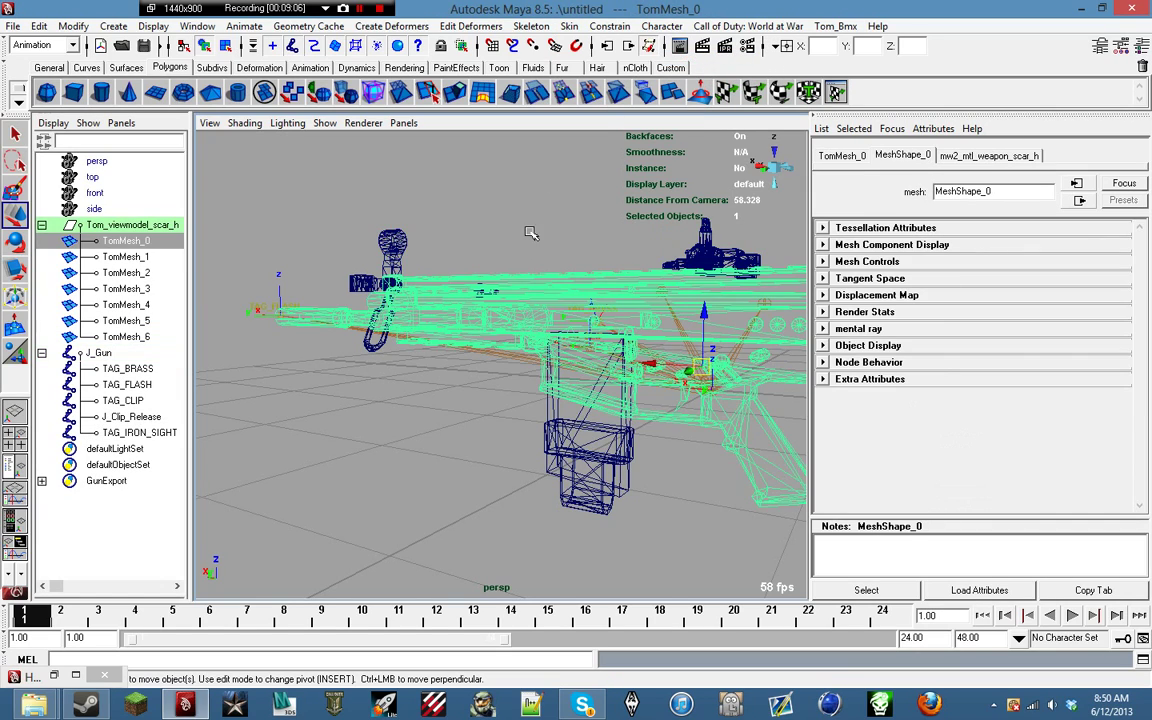
{"action": "left_click", "coordinate": [529, 230]}
Step: Smooth bind the remaining meshes TomMesh_0, 2, 3, 4 and 6 to the J_Gun joint, leaving out the magazine and raised sights
{"action": "left_click_drag", "start_coordinate": [208, 280], "coordinate": [255, 286], "text": "alt"}
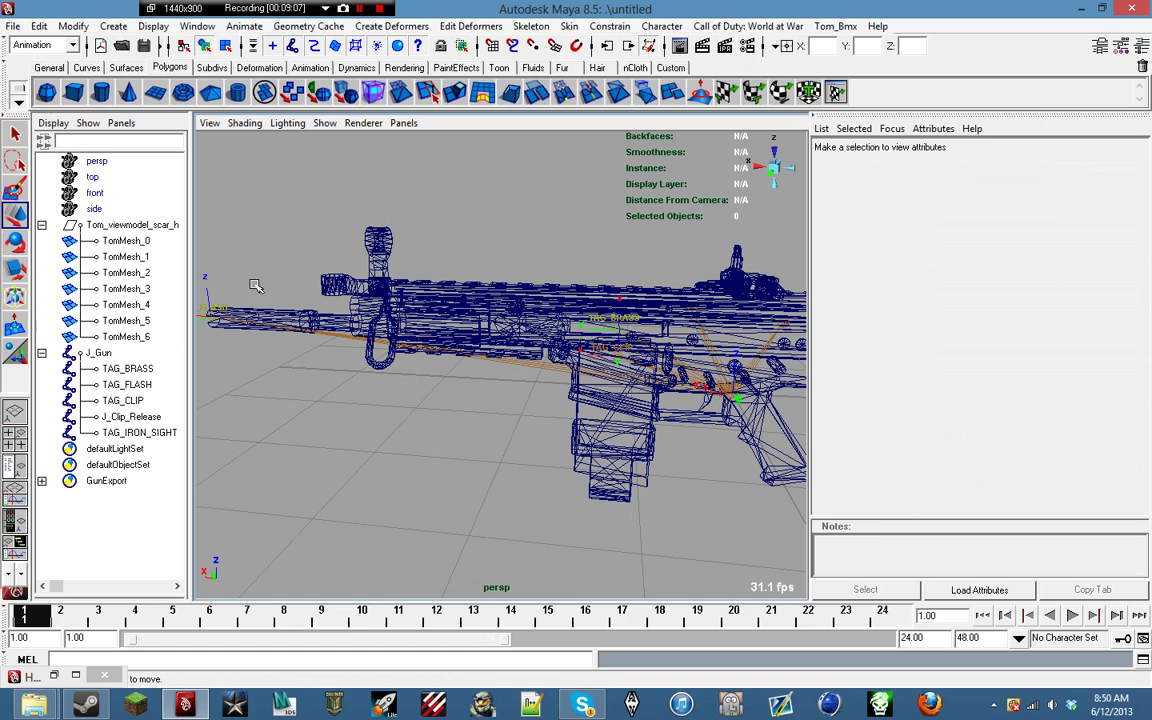
{"action": "left_click", "coordinate": [377, 247]}
{"action": "left_click", "coordinate": [624, 461]}
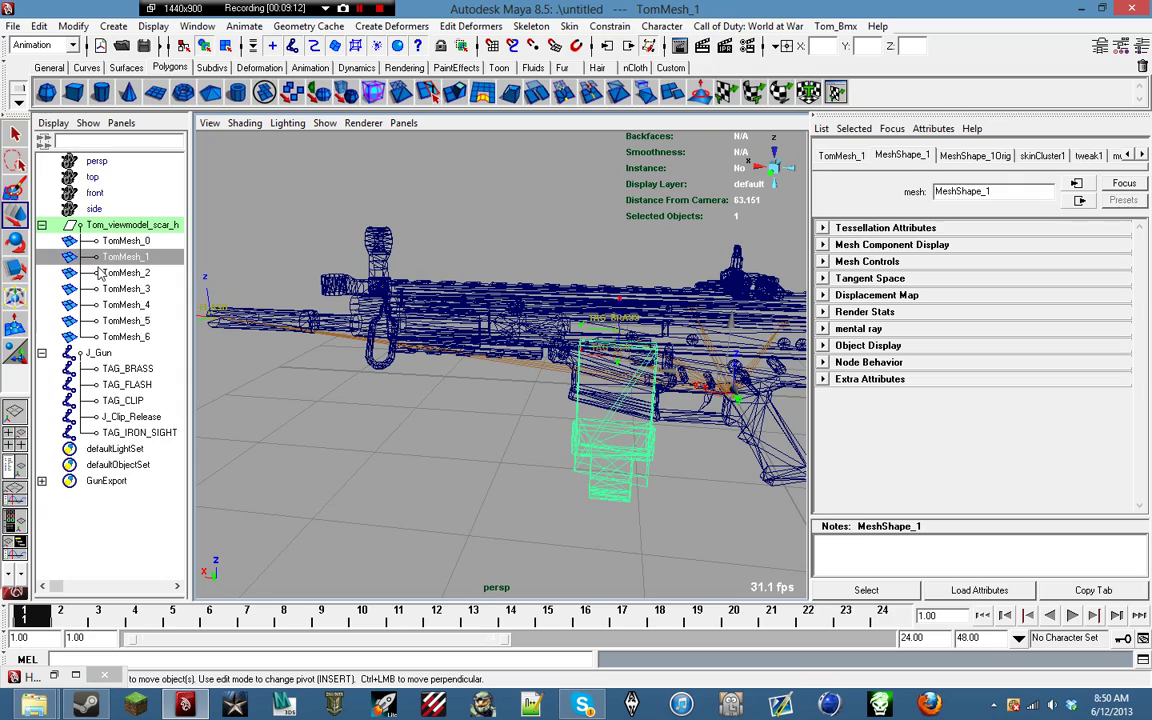
{"action": "left_click_drag", "start_coordinate": [150, 242], "coordinate": [160, 343]}
{"action": "left_click", "coordinate": [110, 354], "text": "ctrl"}
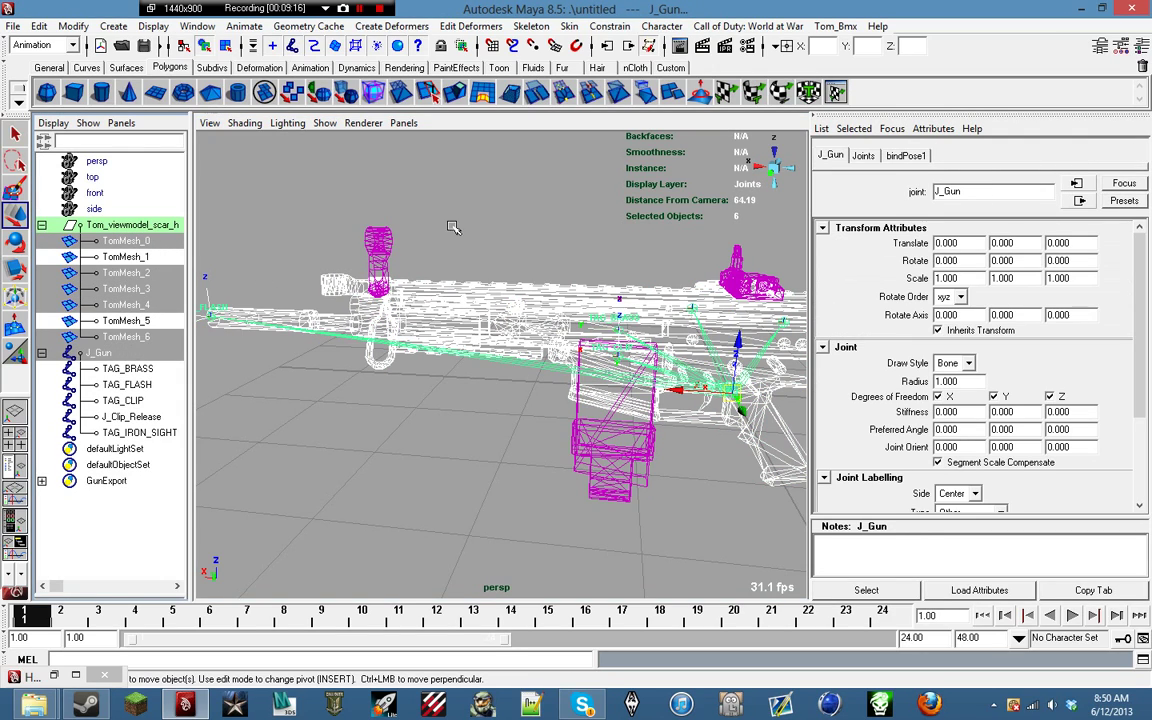
{"action": "left_click", "coordinate": [569, 26]}
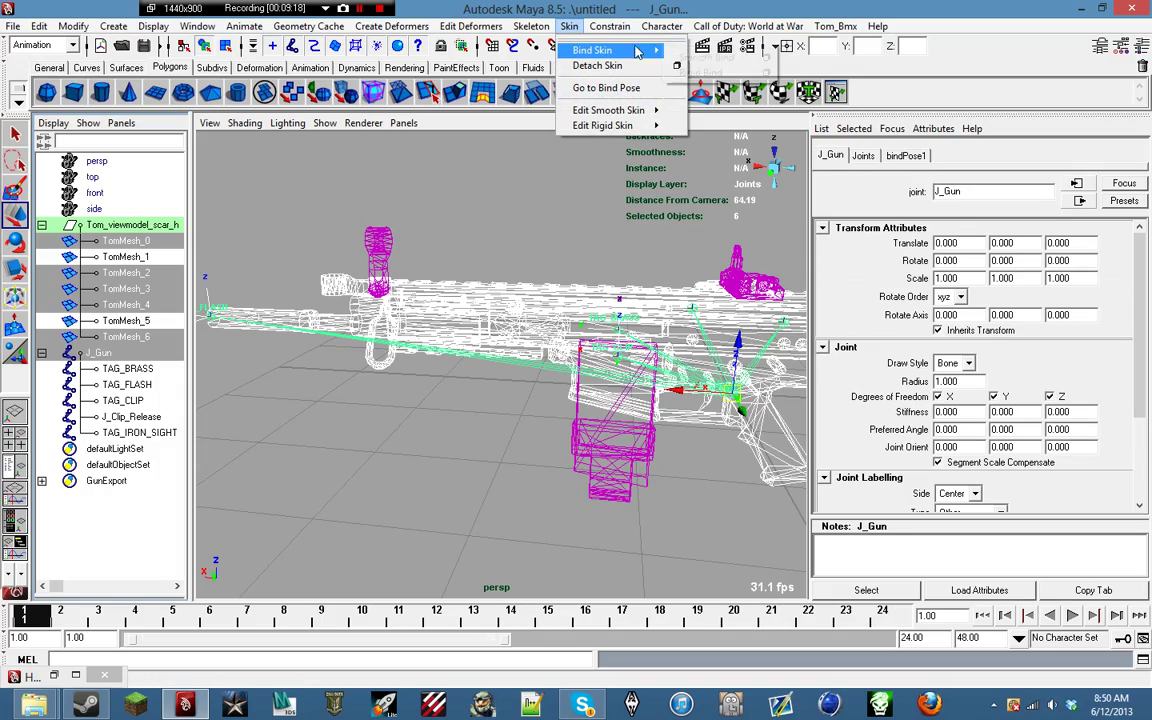
{"action": "mouse_move", "coordinate": [640, 49]}
{"action": "left_click", "coordinate": [697, 51]}
{"action": "left_click", "coordinate": [490, 264]}
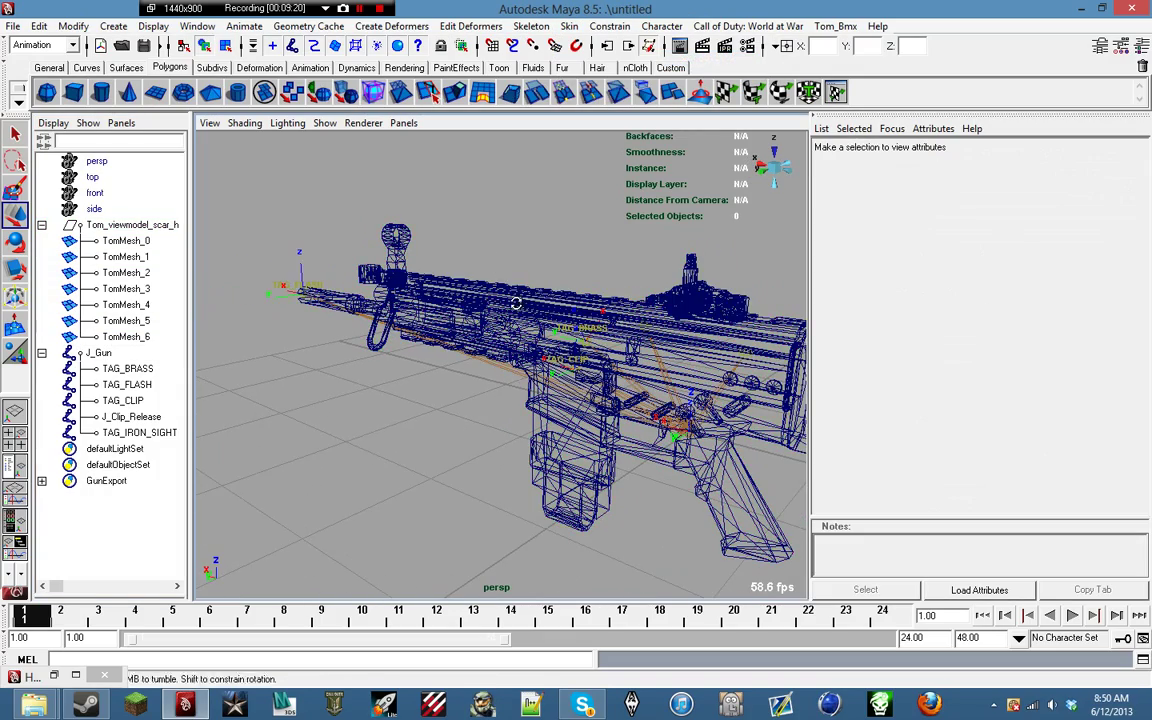
Step: Test the skinning by moving the J_Gun joint up and down along Z, and undo the moves
{"action": "left_click_drag", "start_coordinate": [514, 301], "coordinate": [550, 302], "text": "alt"}
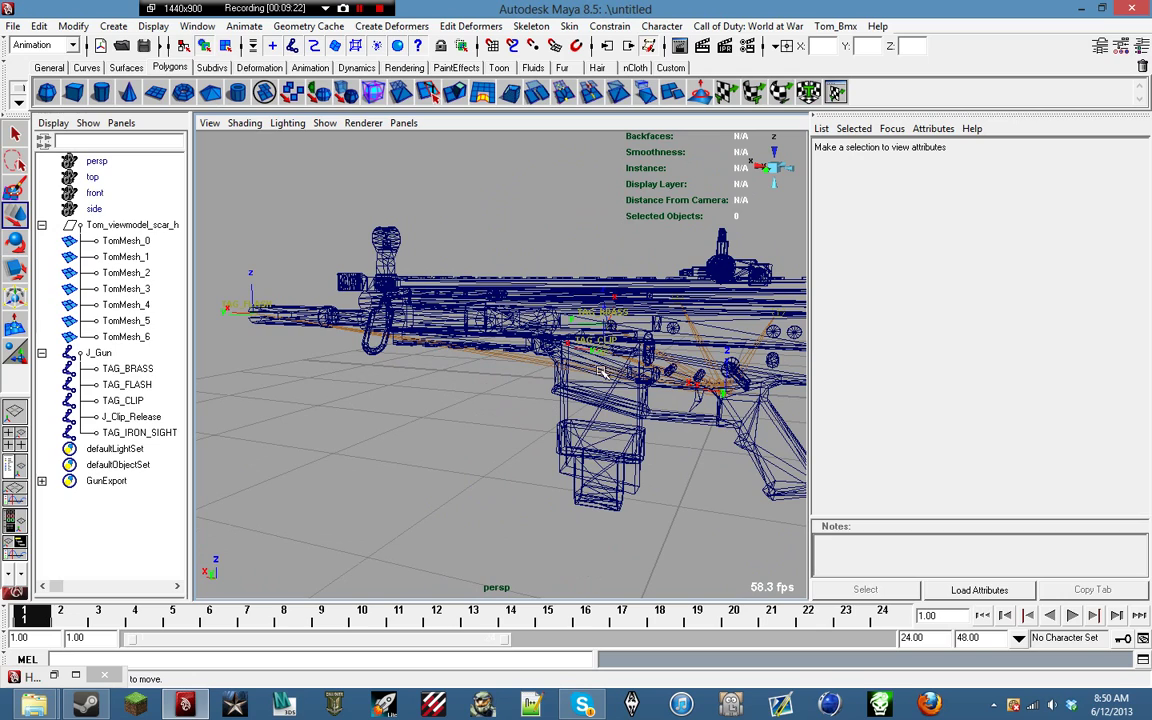
{"action": "left_click", "coordinate": [110, 354]}
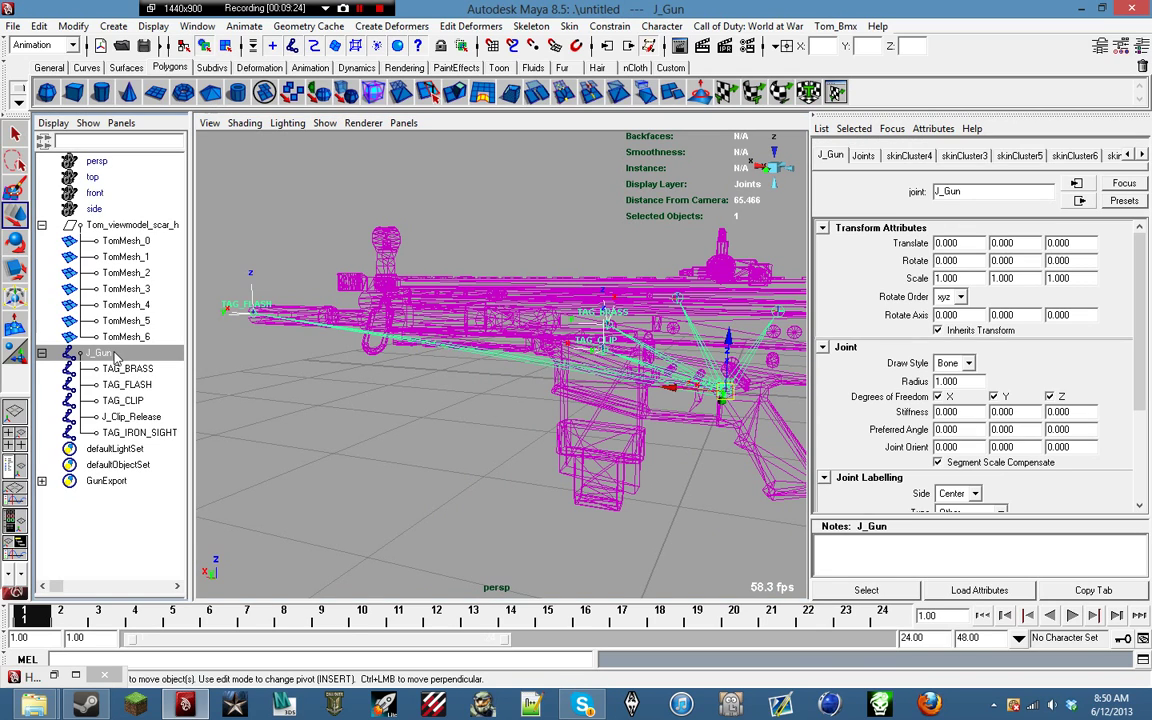
{"action": "left_click_drag", "start_coordinate": [499, 345], "coordinate": [518, 258], "text": "alt"}
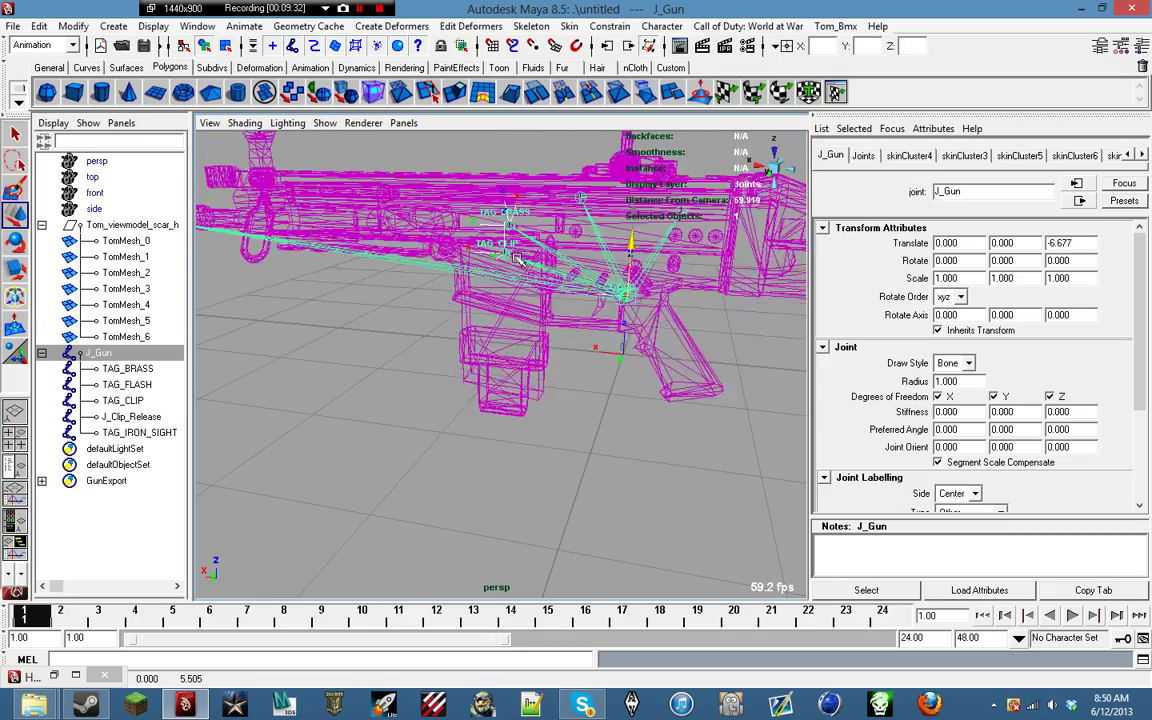
{"action": "key", "text": "ctrl+z"}
{"action": "key", "text": "ctrl+z"}
{"action": "key", "text": "ctrl+z"}
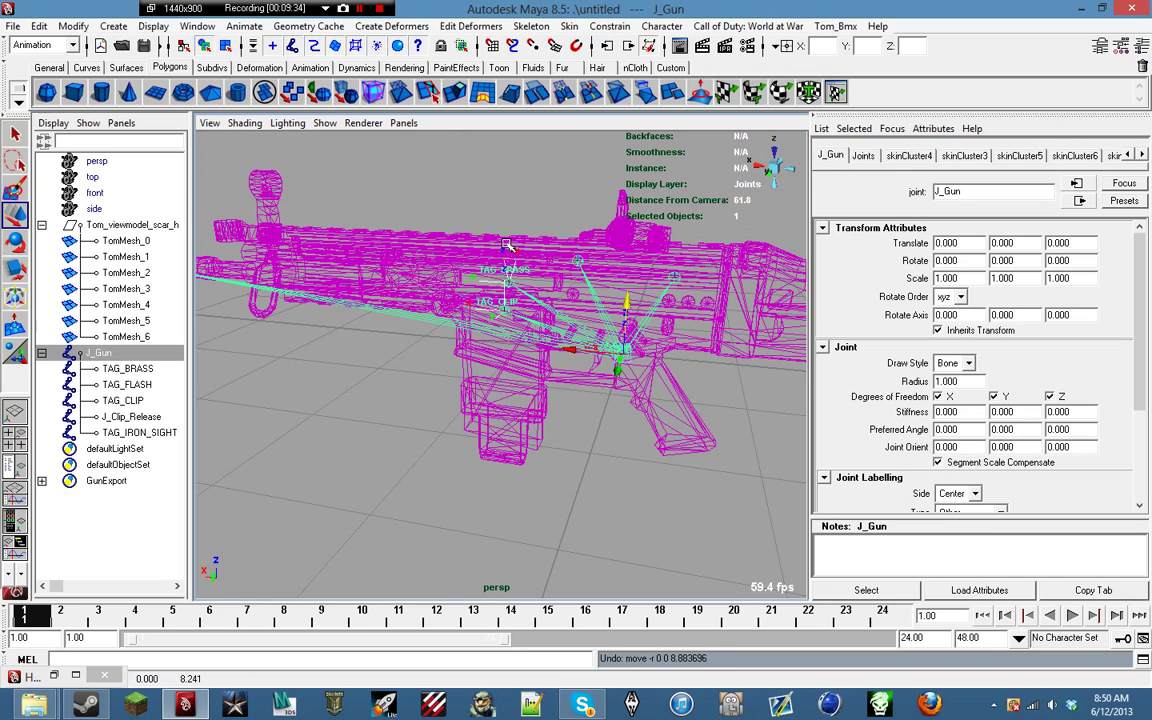
{"action": "key", "text": "ctrl+z"}
{"action": "left_click_drag", "start_coordinate": [400, 200], "coordinate": [330, 215], "text": "alt"}
Step: Start saving the scene under a new name and browse to the viewmodel_scar_h folder inside model_export
{"action": "left_click", "coordinate": [14, 27]}
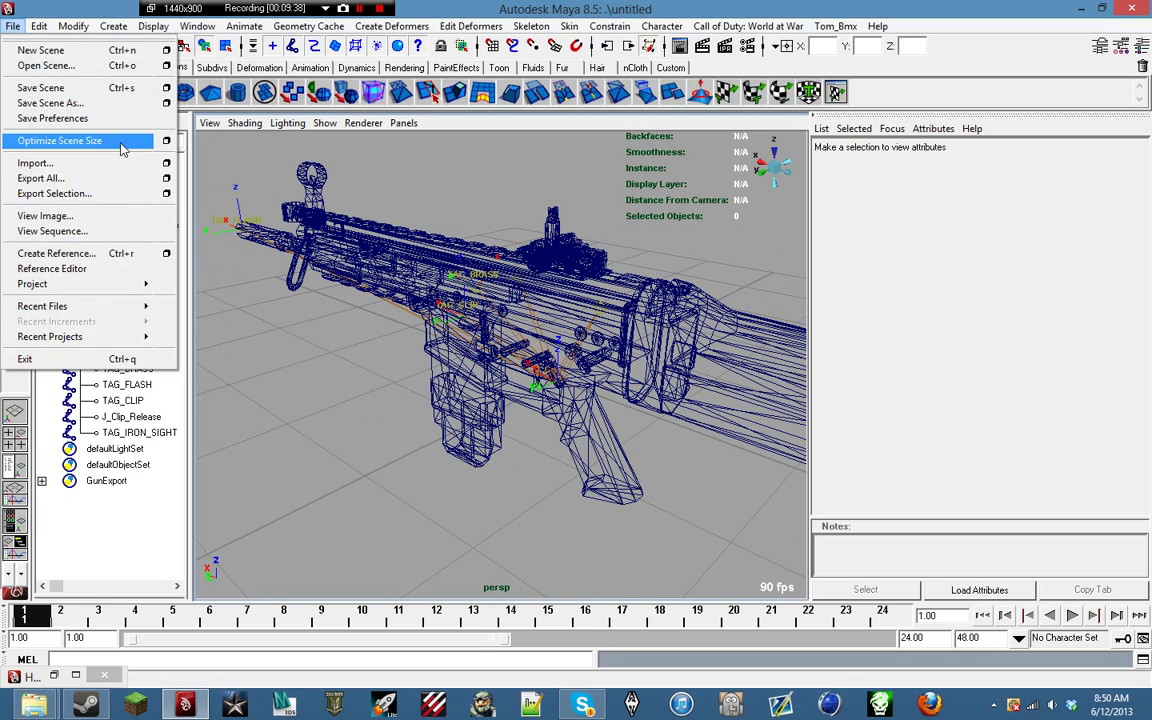
{"action": "left_click", "coordinate": [123, 105]}
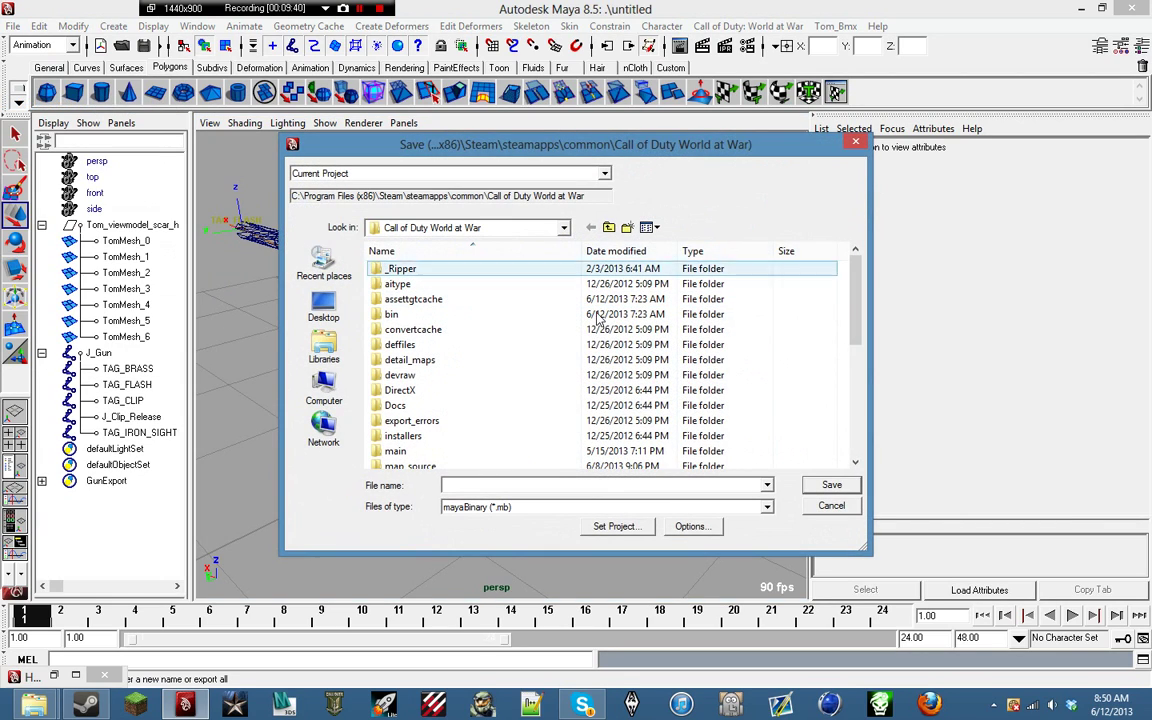
{"action": "scroll", "coordinate": [548, 411], "scroll_direction": "down", "scroll_amount": 2}
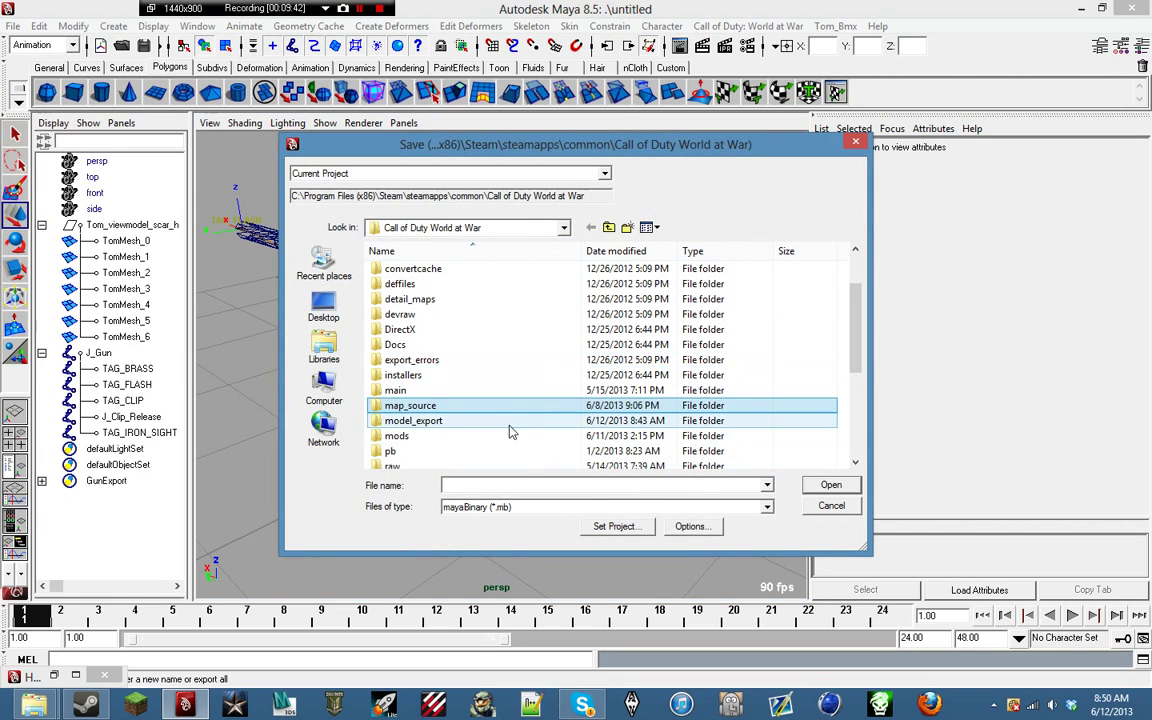
{"action": "double_click", "coordinate": [509, 432]}
{"action": "scroll", "coordinate": [506, 434], "scroll_direction": "down", "scroll_amount": 3}
{"action": "scroll", "coordinate": [505, 433], "scroll_direction": "down", "scroll_amount": 20}
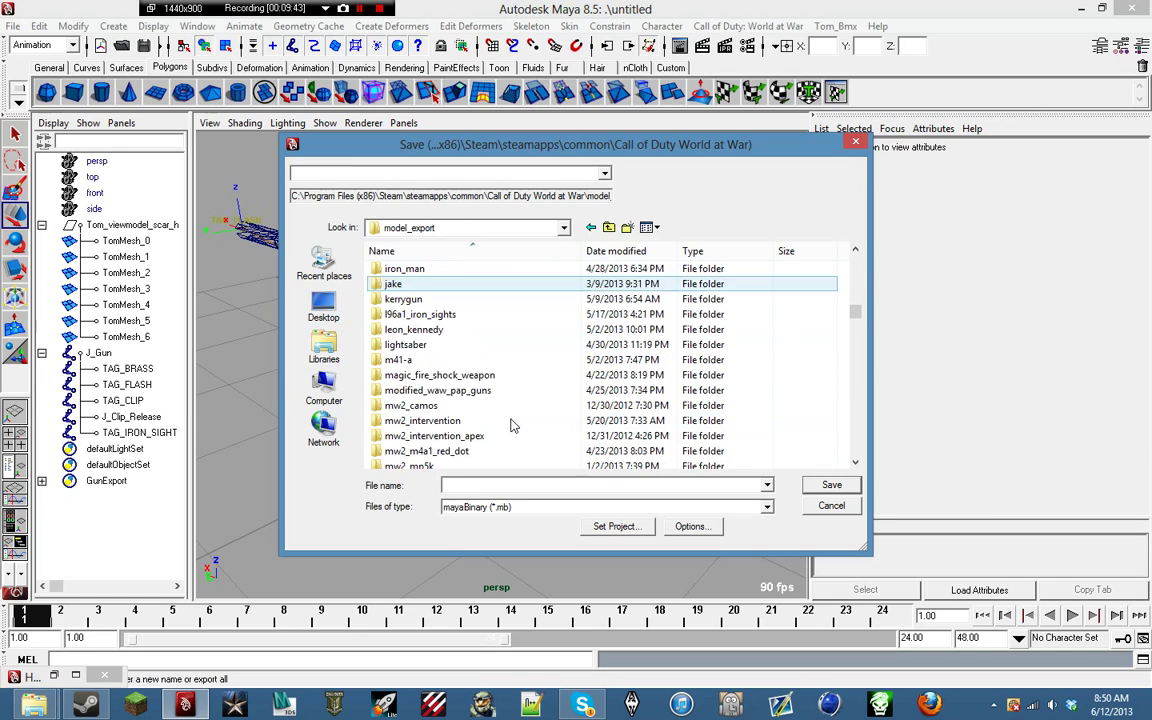
{"action": "scroll", "coordinate": [519, 418], "scroll_direction": "down", "scroll_amount": 20}
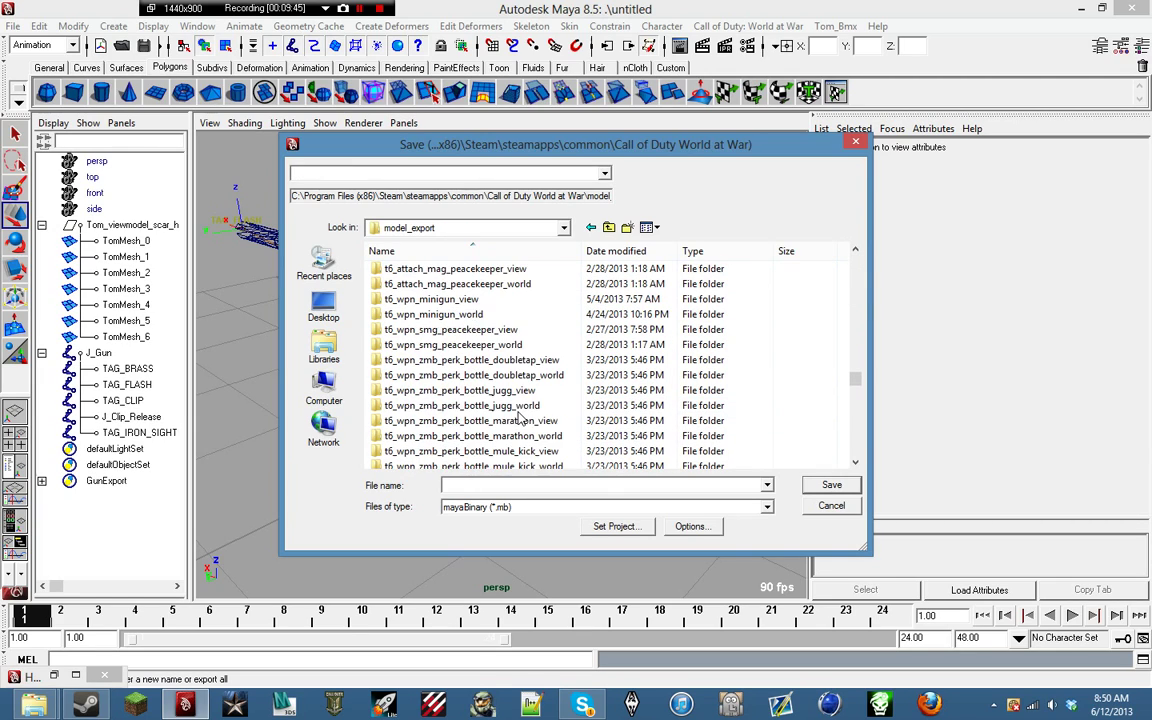
{"action": "scroll", "coordinate": [521, 418], "scroll_direction": "down", "scroll_amount": 15}
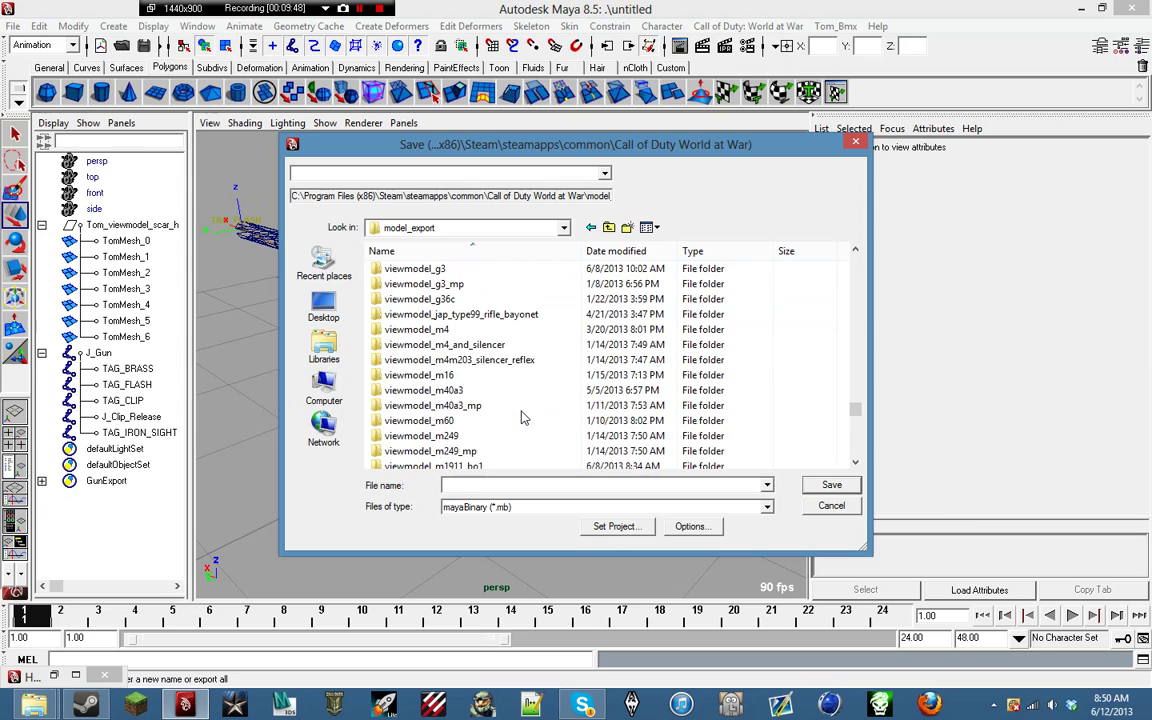
{"action": "scroll", "coordinate": [521, 418], "scroll_direction": "down", "scroll_amount": 7}
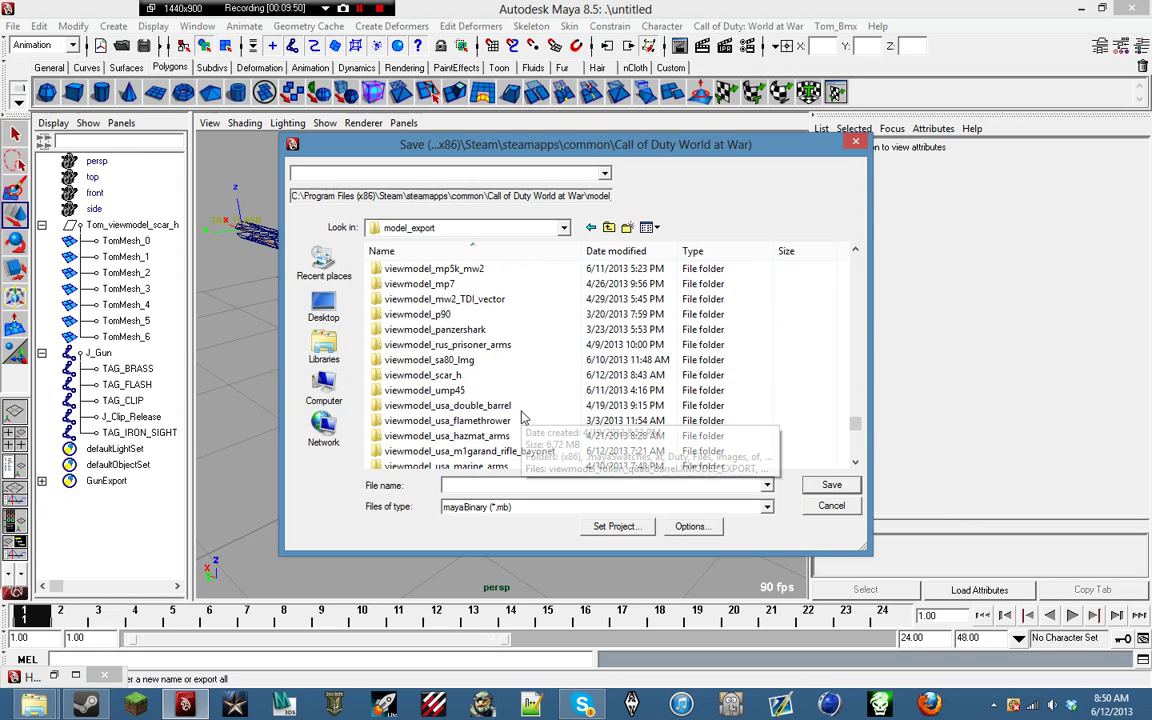
{"action": "scroll", "coordinate": [521, 418], "scroll_direction": "up", "scroll_amount": 4}
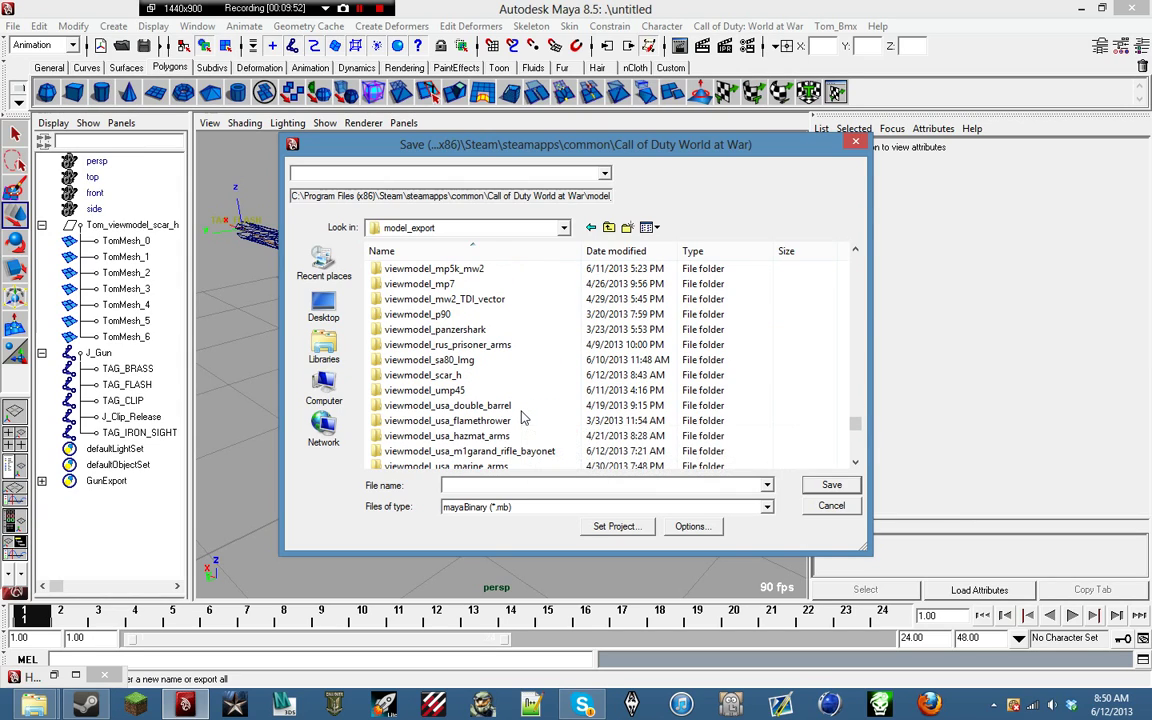
{"action": "double_click", "coordinate": [548, 378]}
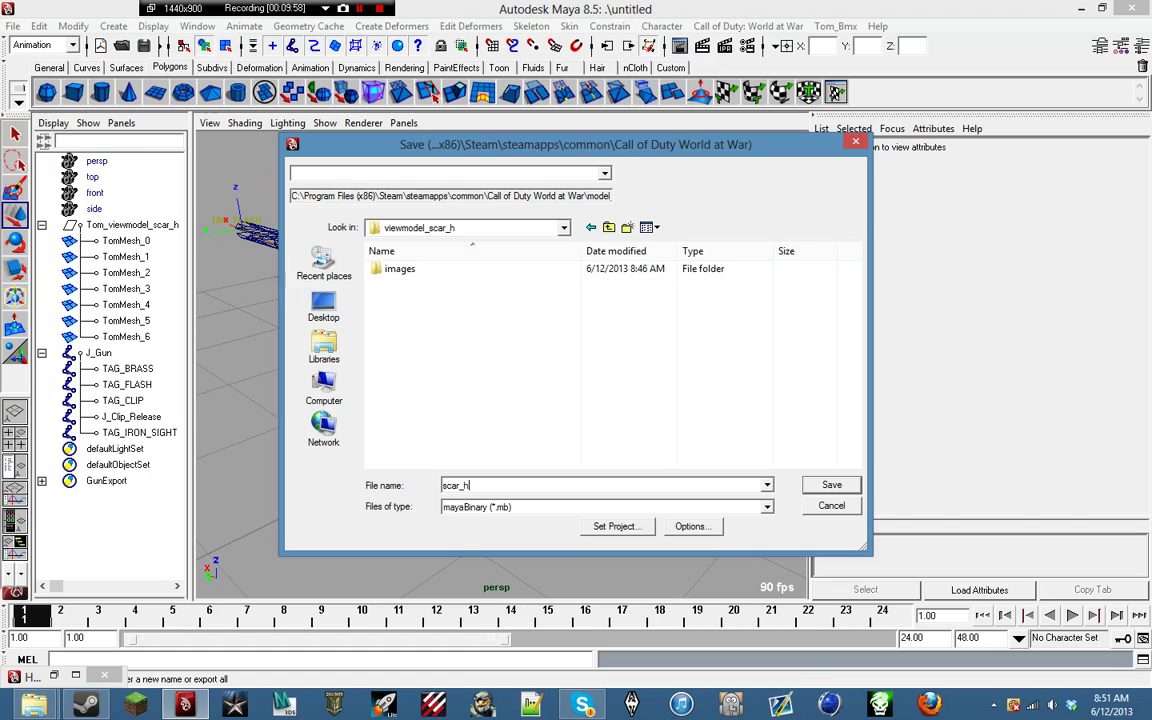
Step: Name the file scar_h.VMGun and save it as a mayaBinary scene
{"action": "type", "text": ".vmgun"}
{"action": "left_click_drag", "start_coordinate": [471, 486], "coordinate": [484, 486]}
{"action": "type", "text": "VMGun"}
{"action": "left_click_drag", "start_coordinate": [443, 486], "coordinate": [496, 485]}
{"action": "left_click", "coordinate": [471, 485]}
{"action": "left_click", "coordinate": [831, 485]}
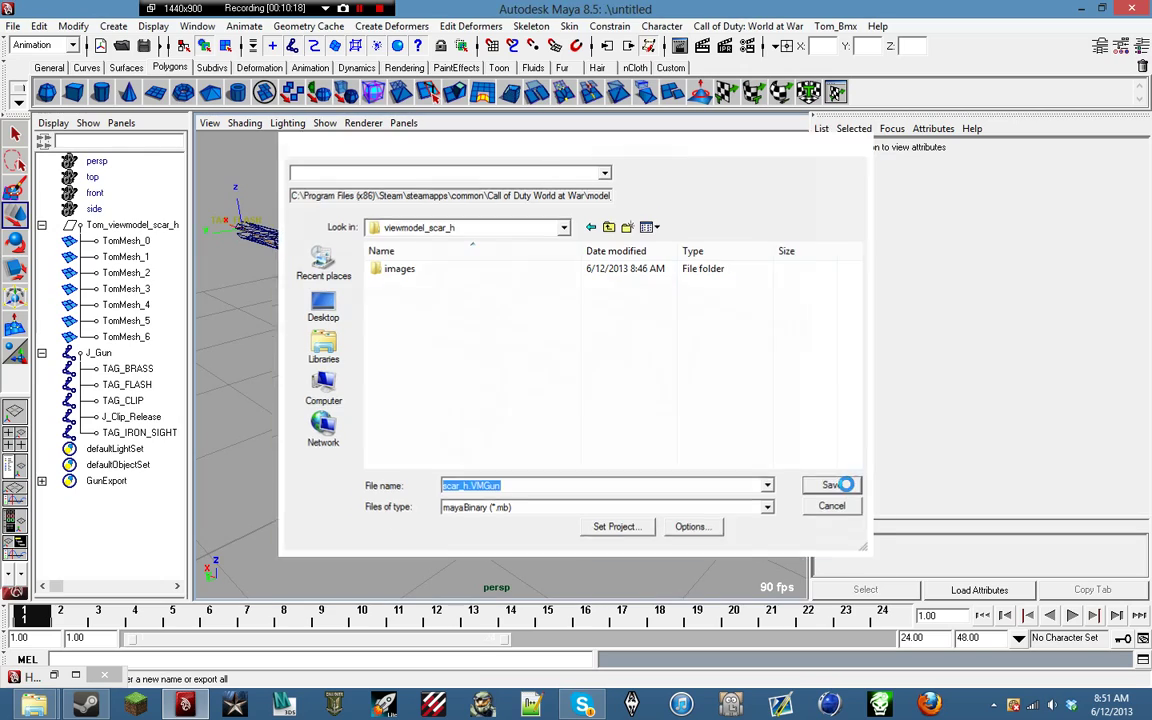
{"action": "left_click", "coordinate": [12, 26]}
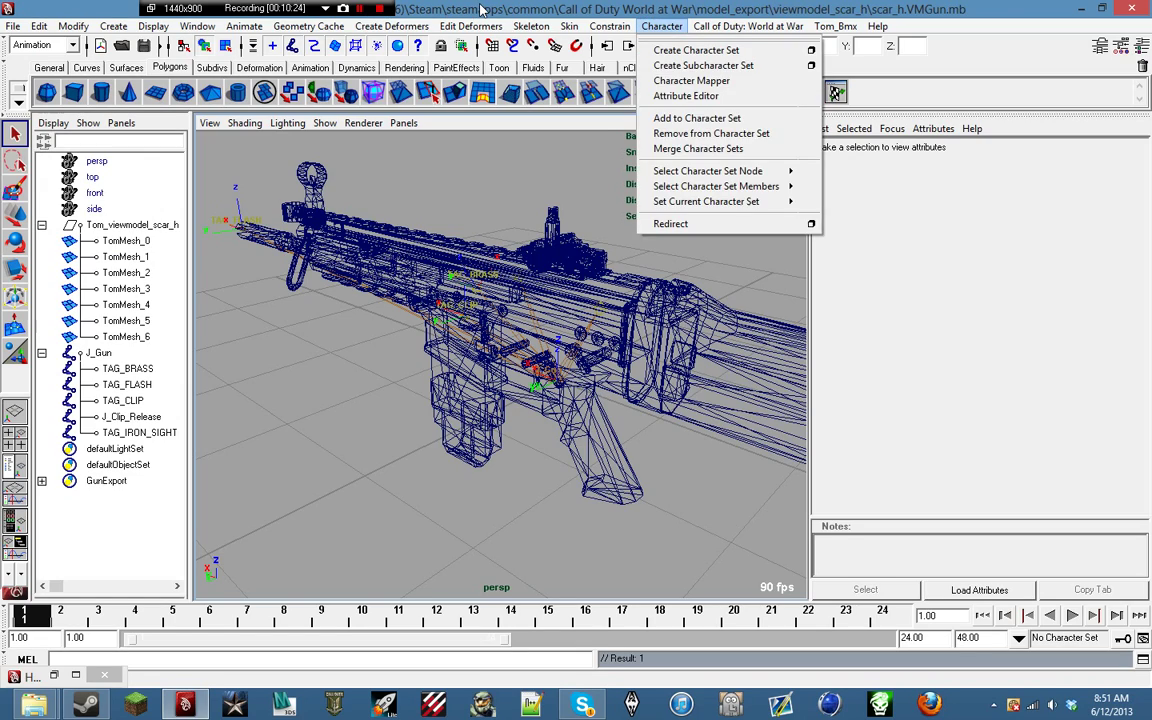
{"action": "left_click", "coordinate": [431, 8]}
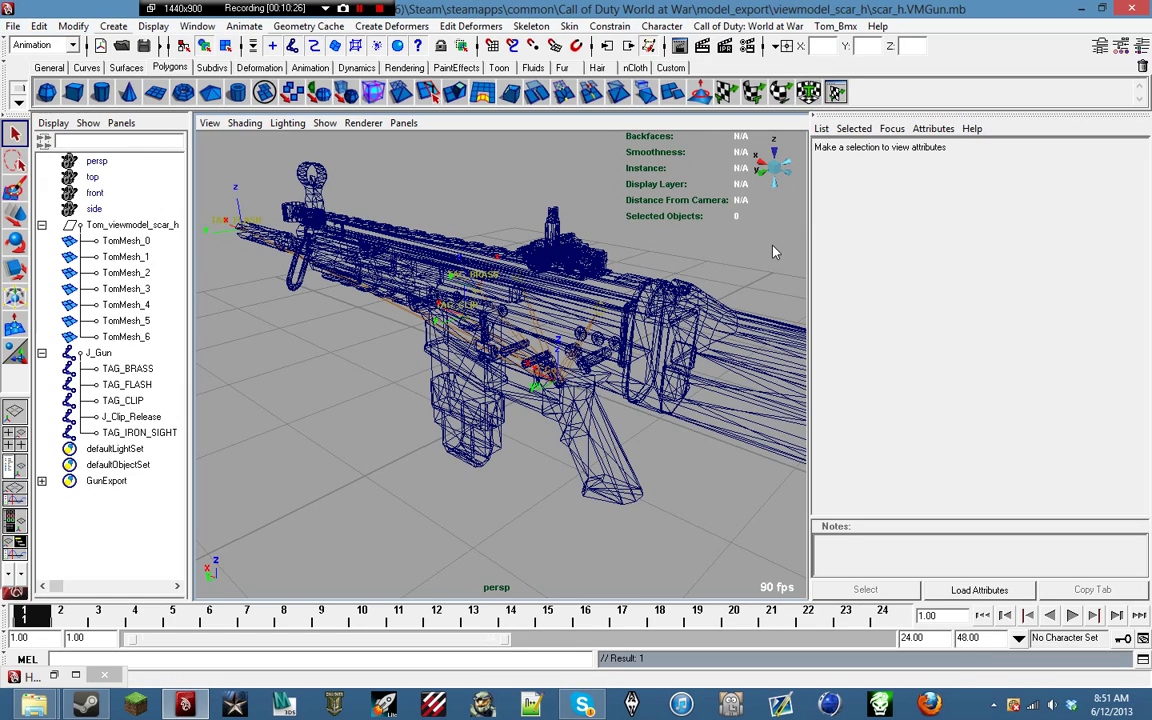